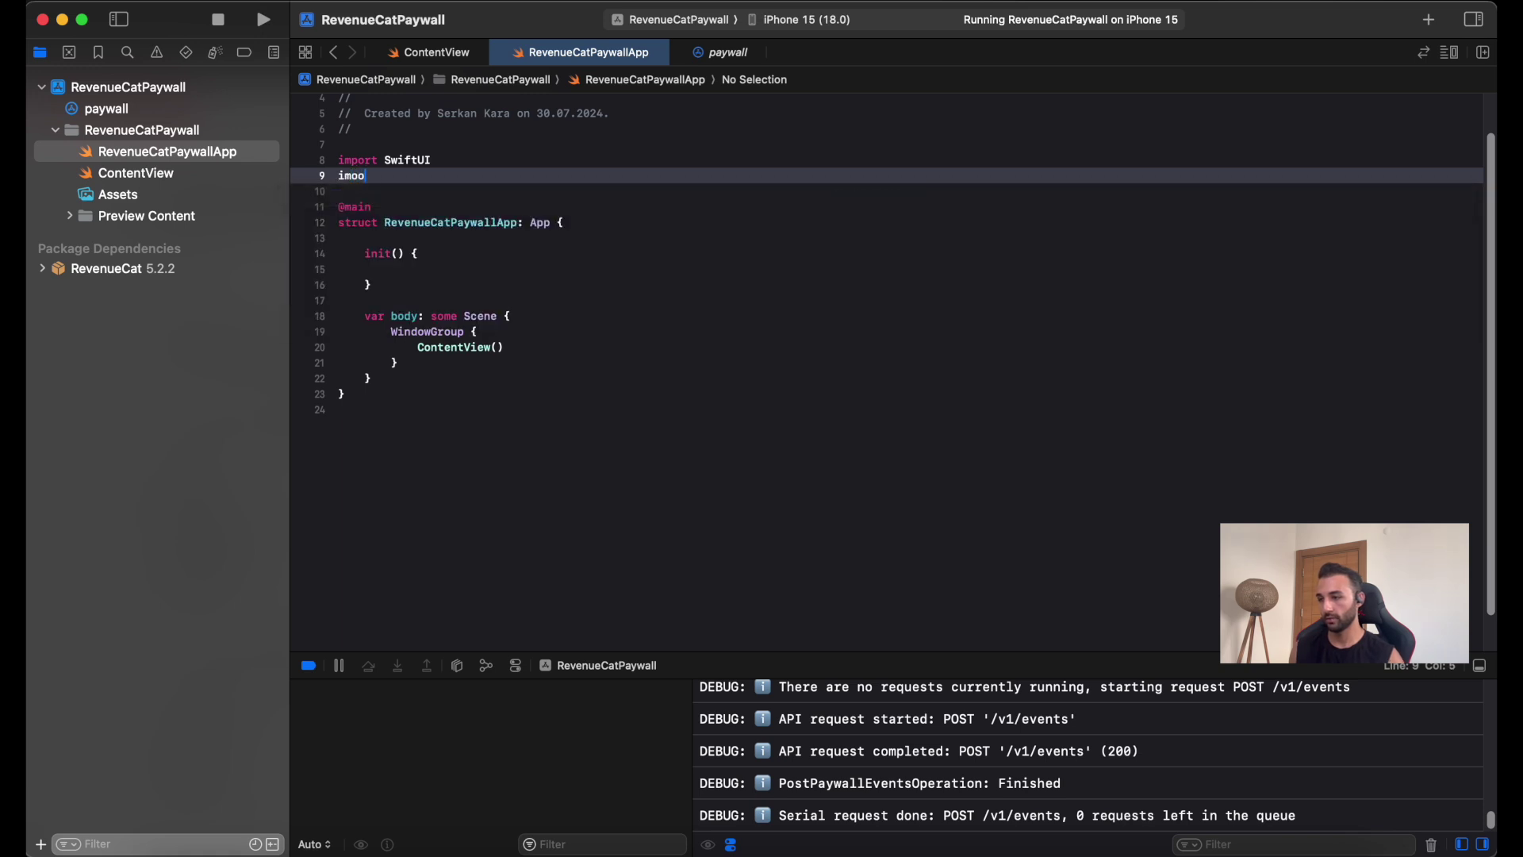
Import RevenueCat and call Purchases.configure(withAPIKey:) with the pasted public API key in init().
{"action": "type", "text": "rt RevenueCat"}
{"action": "key", "text": "Return"}
{"action": "left_click", "coordinate": [446, 265]}
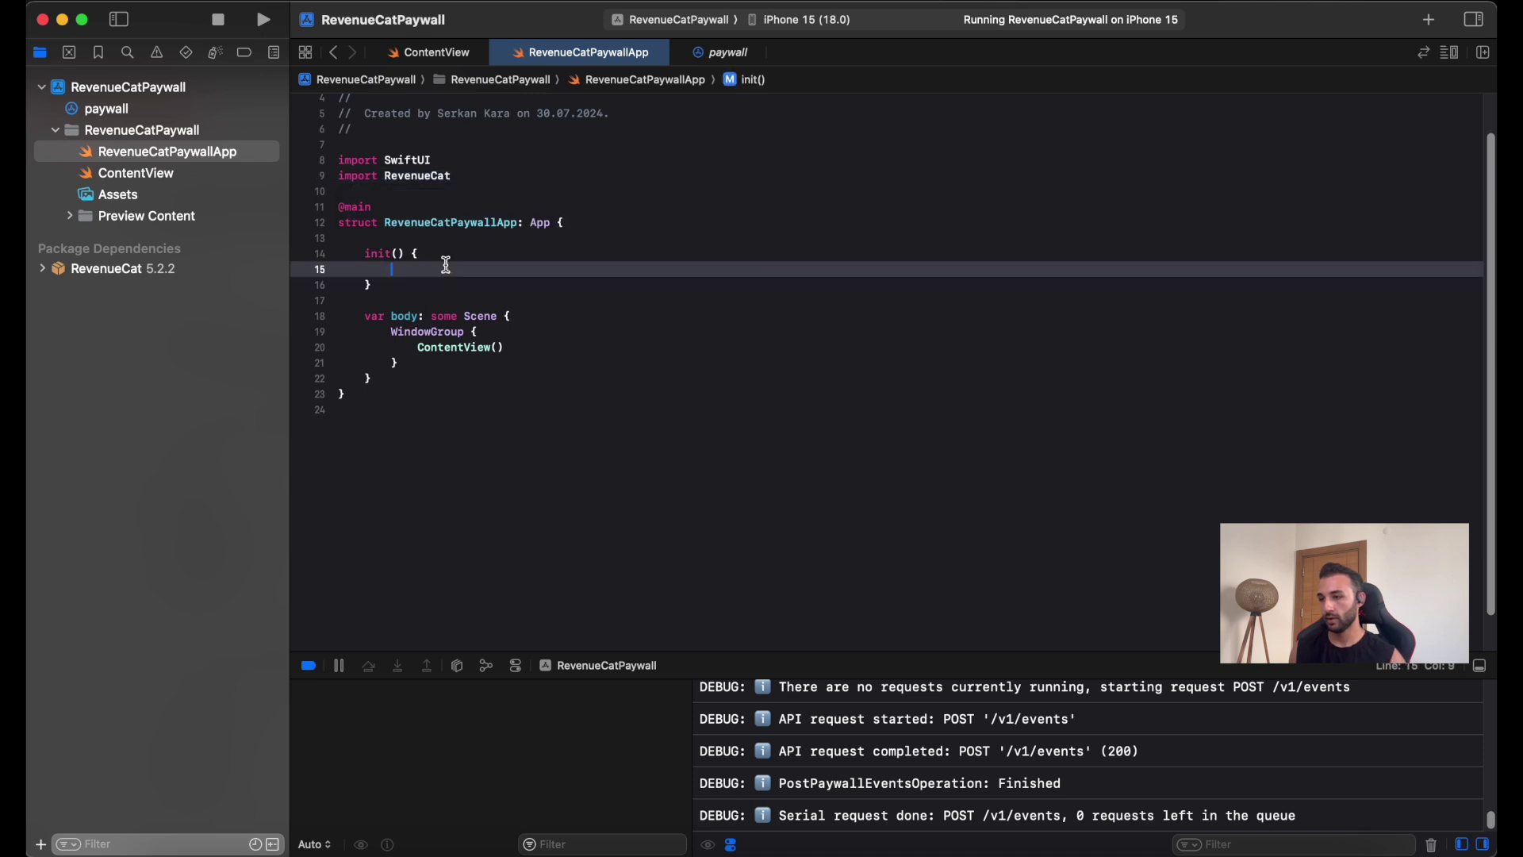
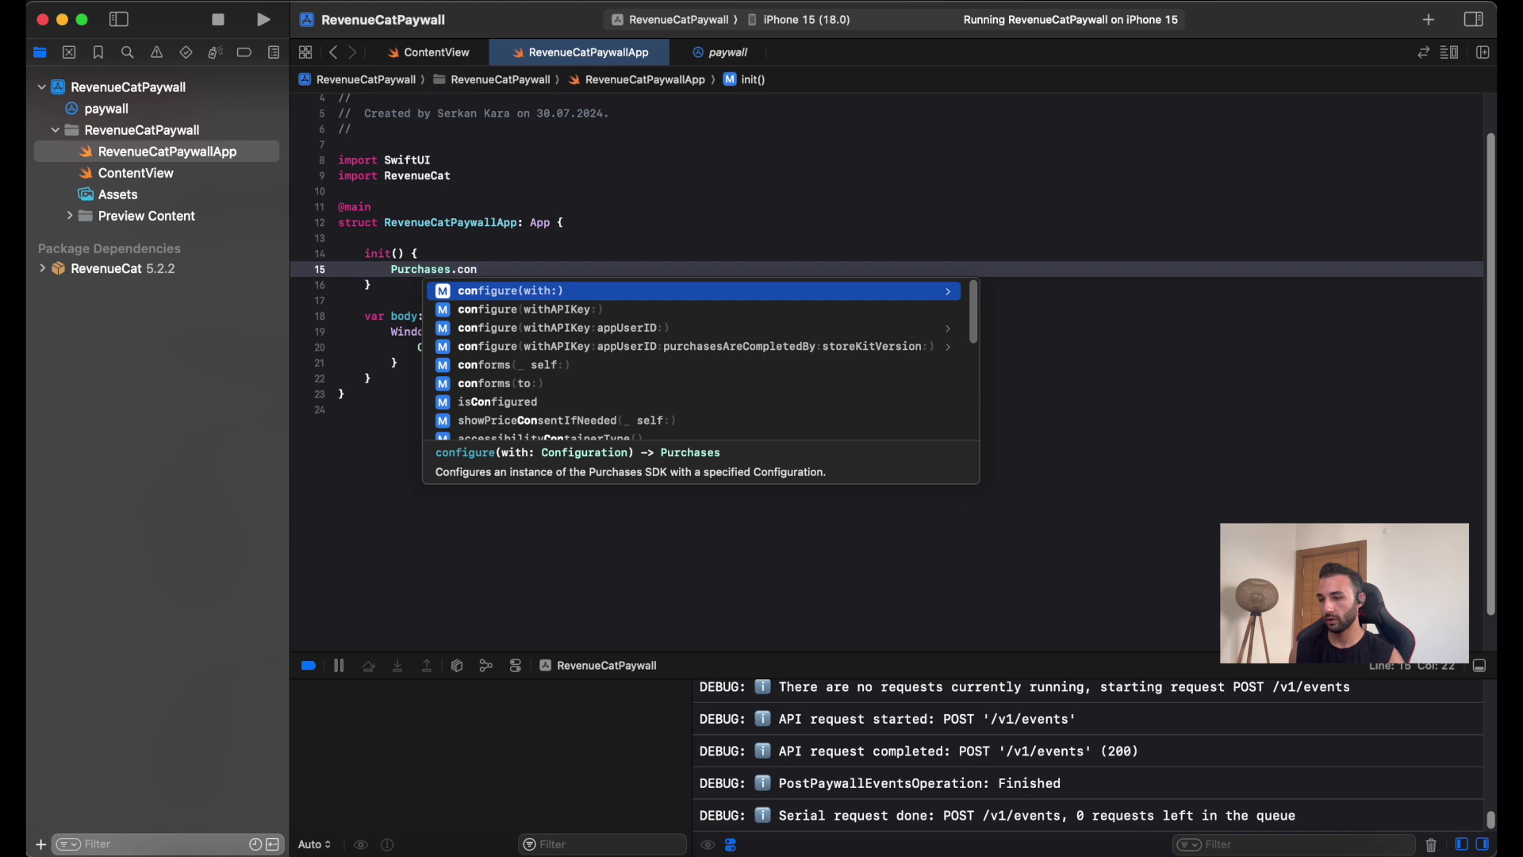
{"action": "key", "text": "Return"}
{"action": "key", "text": "BackSpace"}
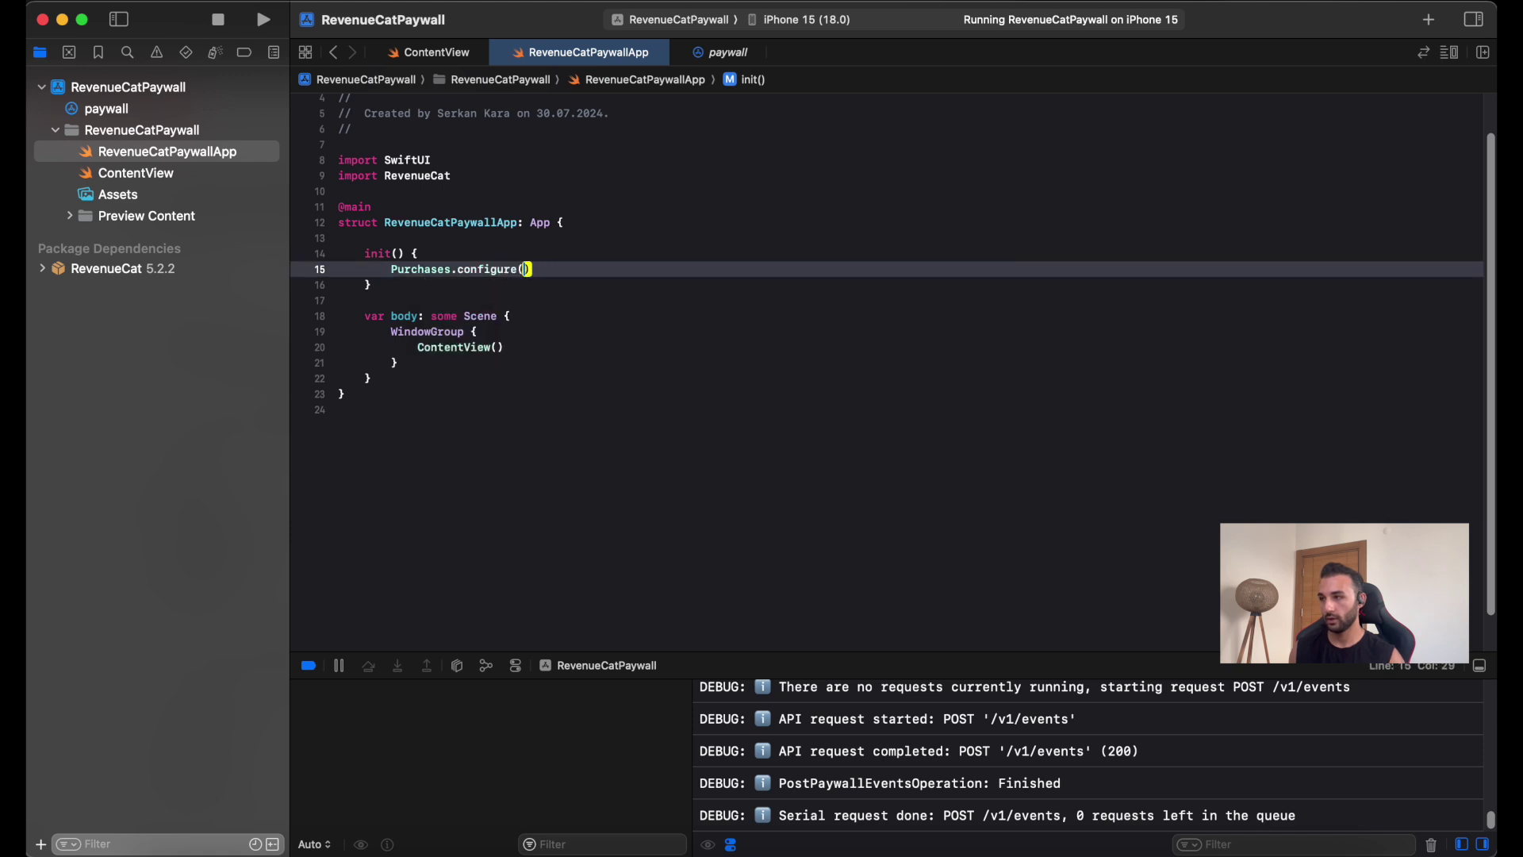
{"action": "key", "text": "Escape"}
{"action": "key", "text": "Down"}
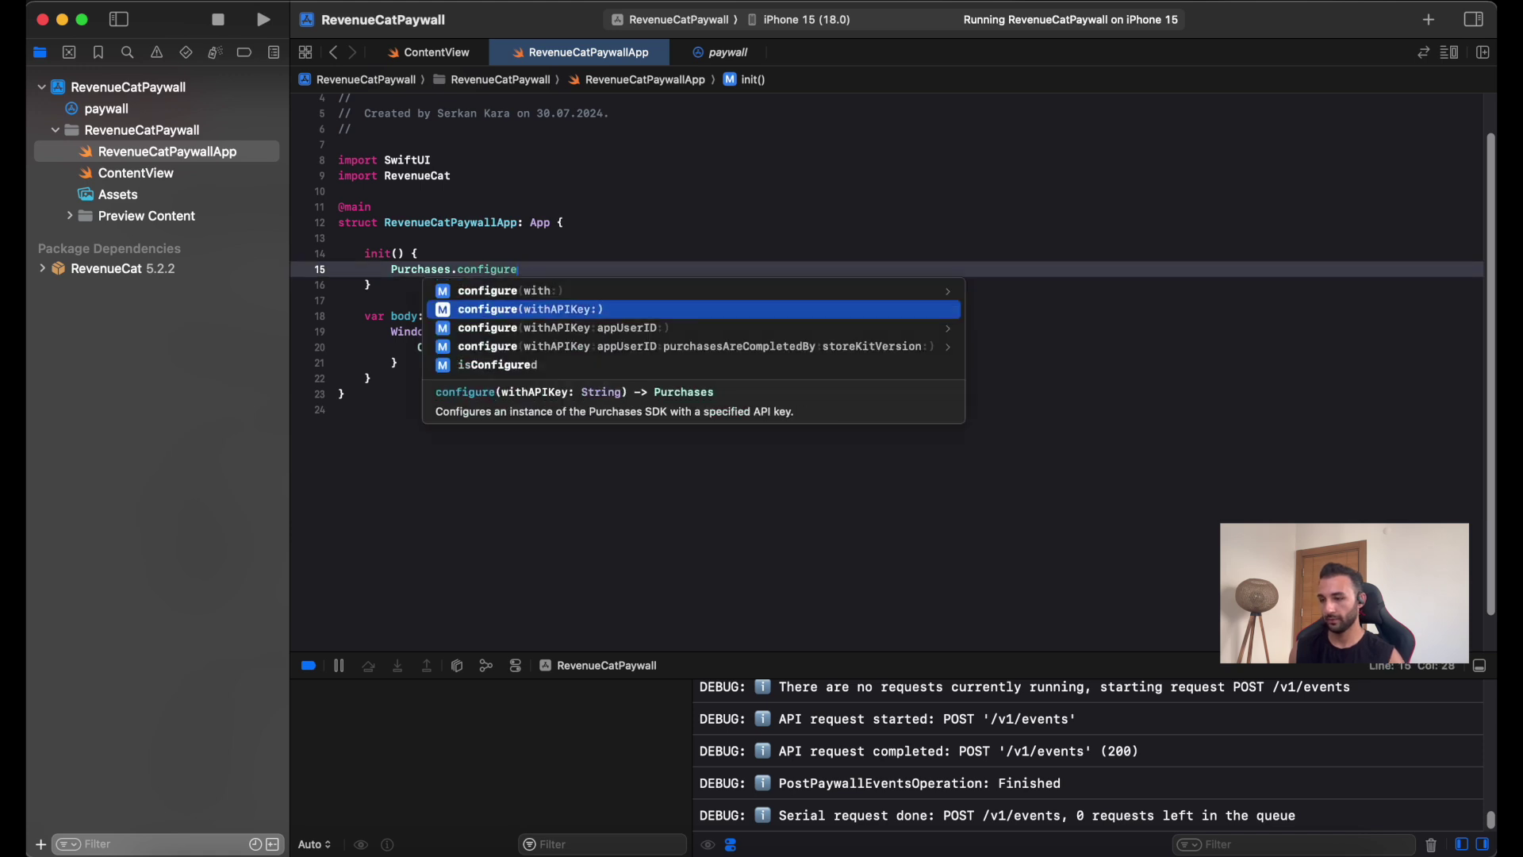
{"action": "key", "text": "Return"}
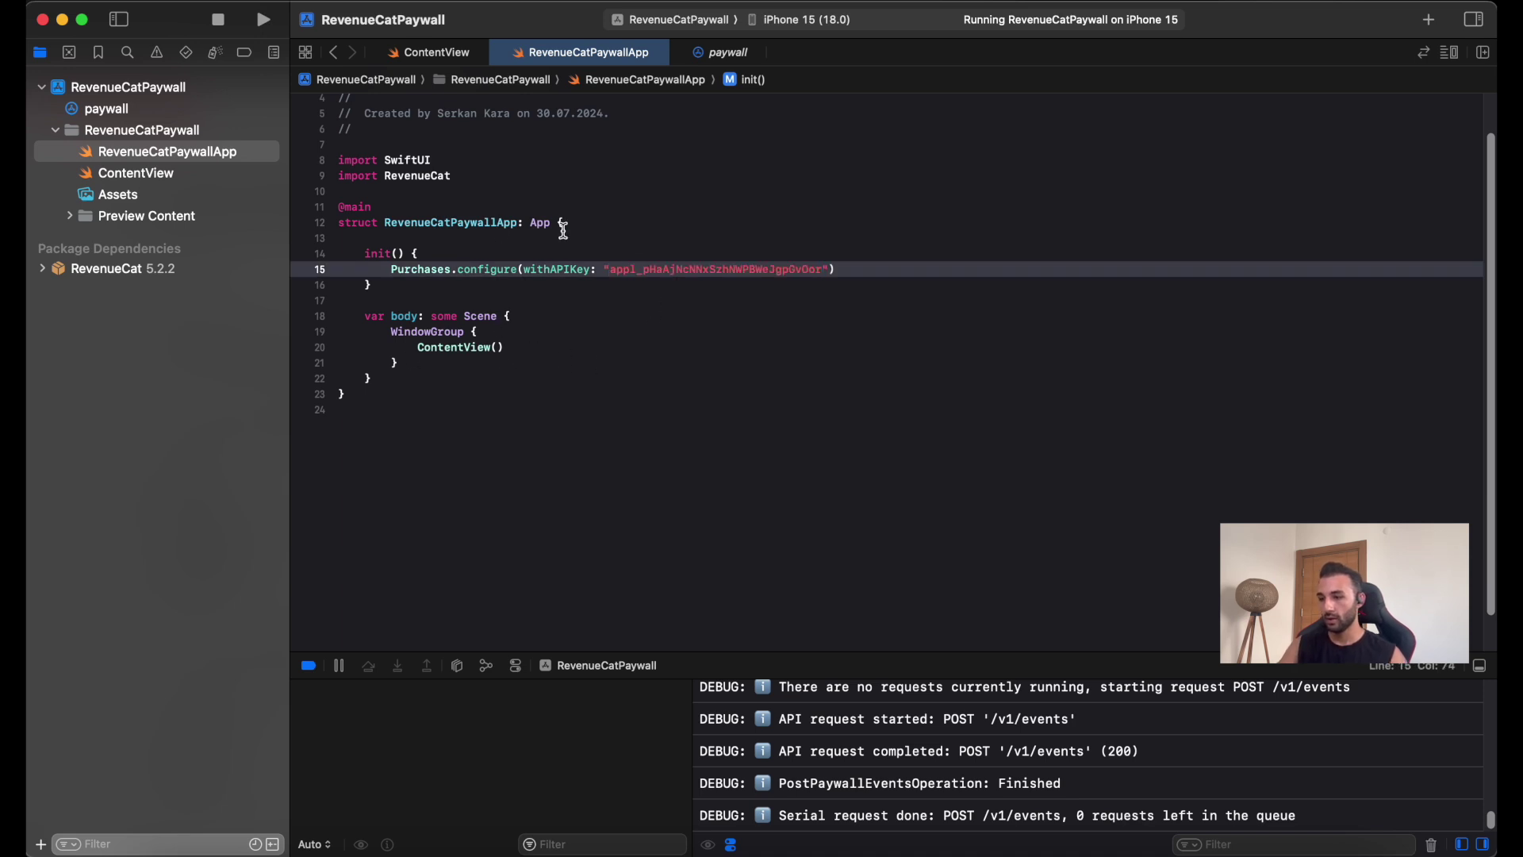
{"action": "left_click", "coordinate": [1243, 847]}
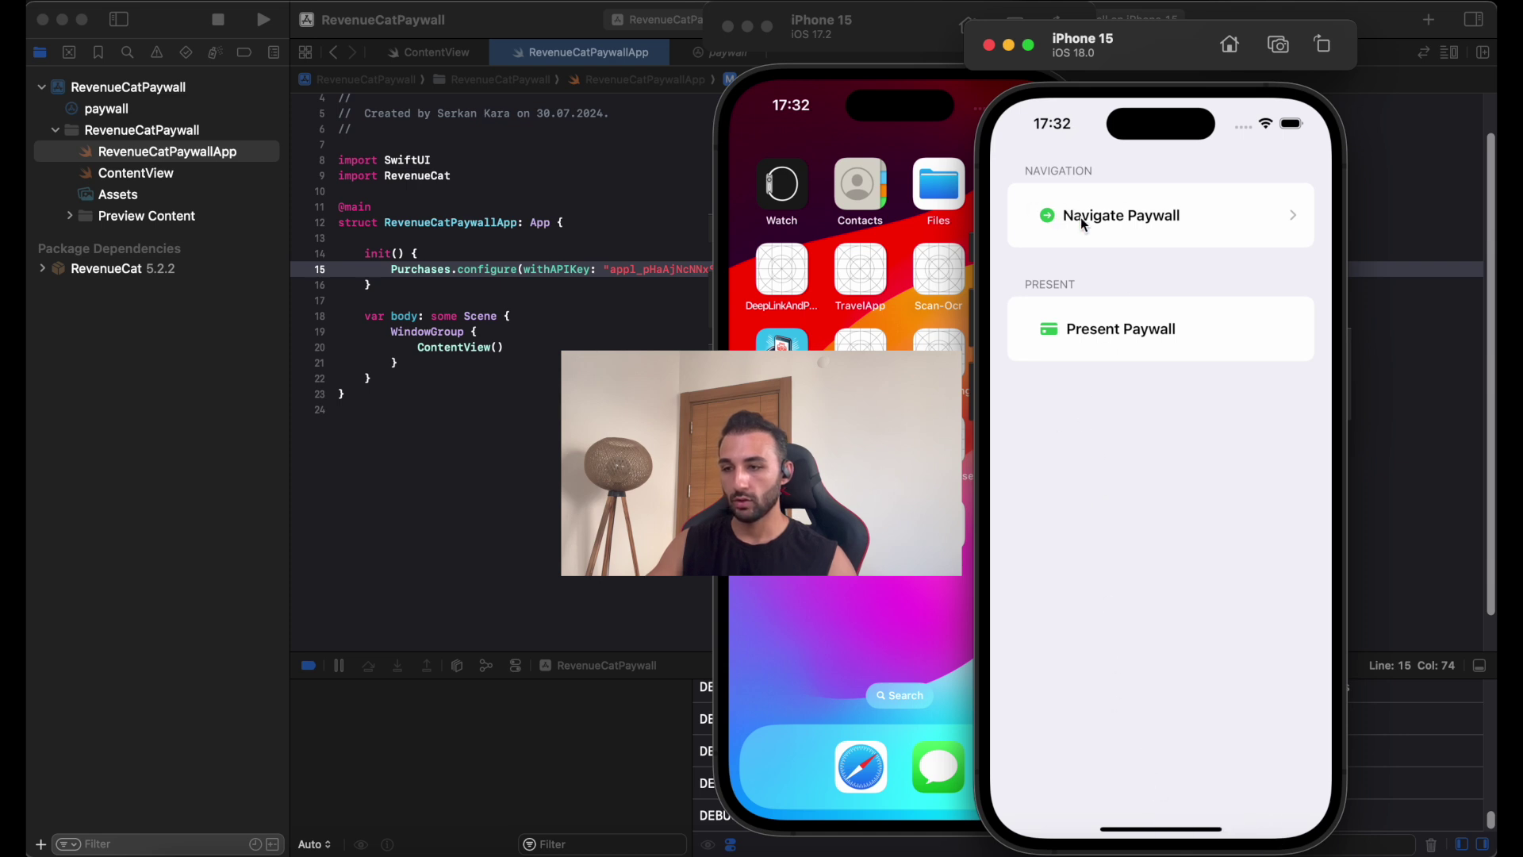
Open the paywall via Navigate Paywall, go back, then present it as a sheet and swipe it away.
{"action": "left_click", "coordinate": [1121, 216]}
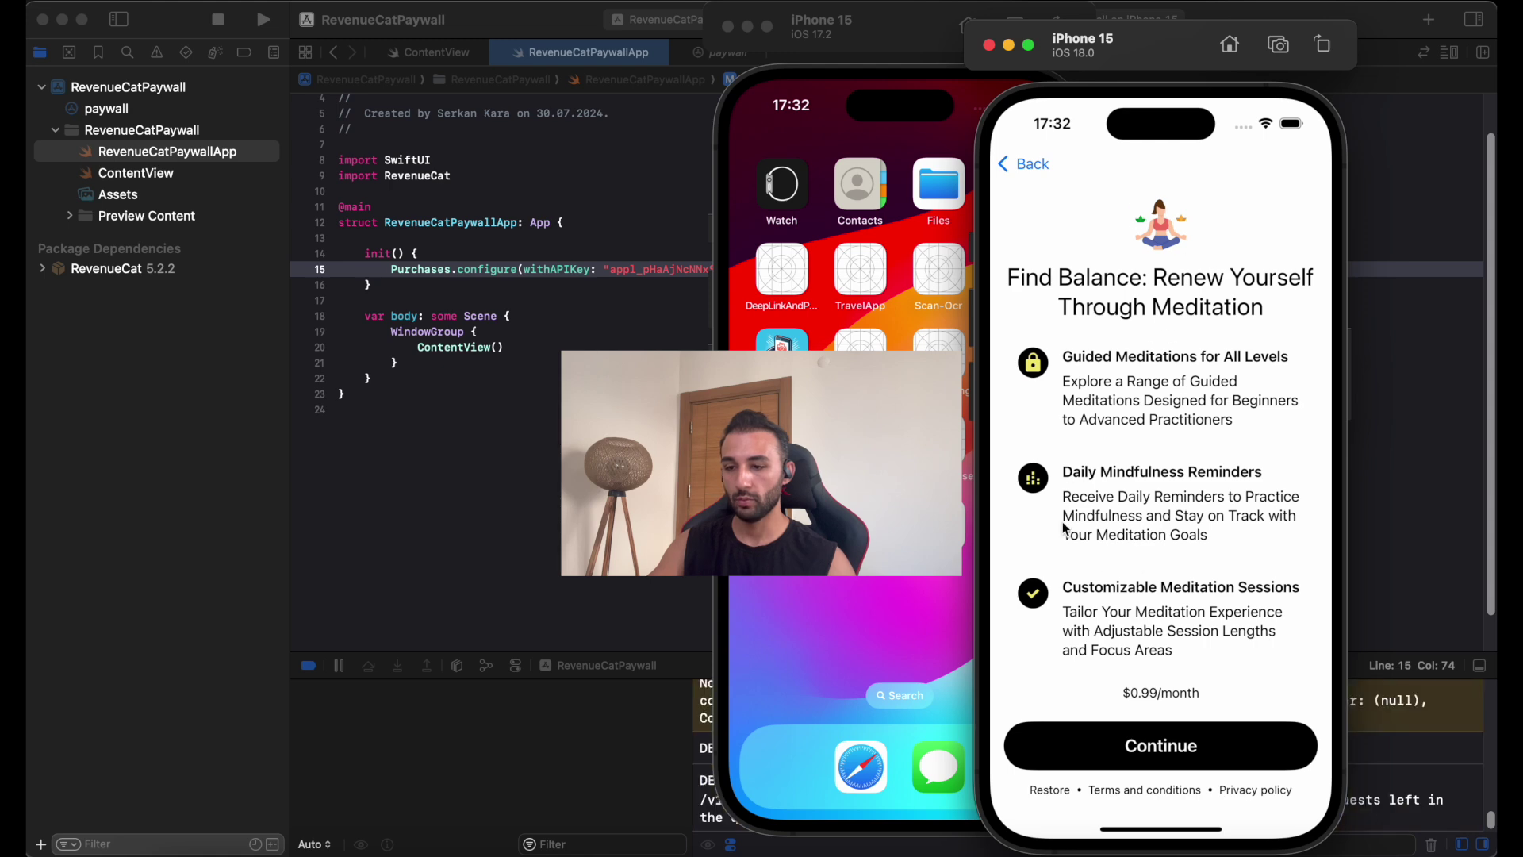
{"action": "left_click", "coordinate": [1023, 165]}
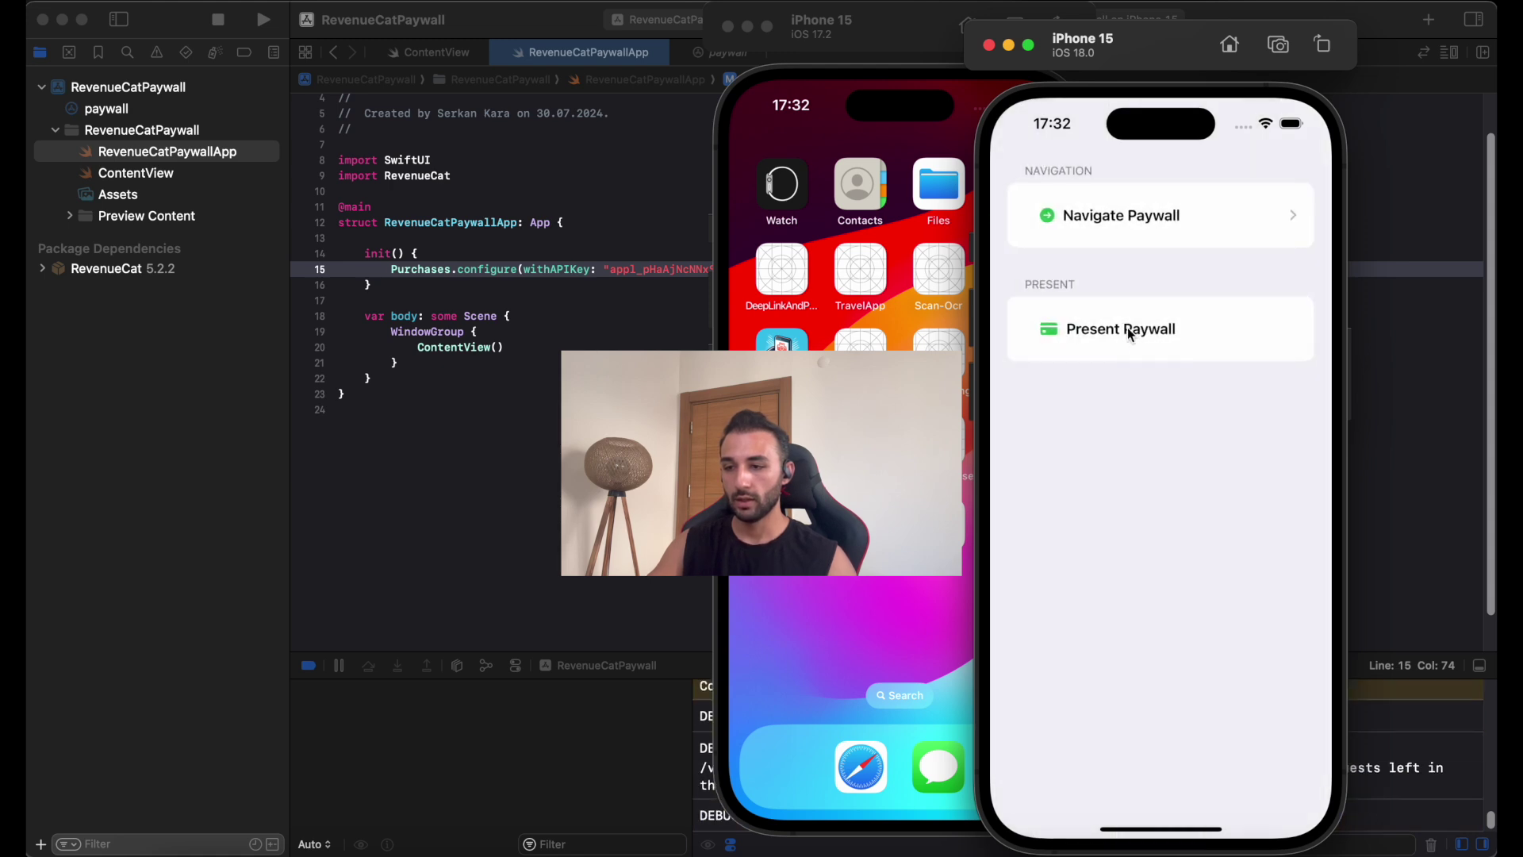
{"action": "left_click", "coordinate": [1129, 330]}
{"action": "left_click_drag", "start_coordinate": [1186, 320], "coordinate": [1182, 507]}
Reopen the paywall, tap Continue to start the monthly purchase, cancel sign-in, and go back.
{"action": "left_click", "coordinate": [1143, 237]}
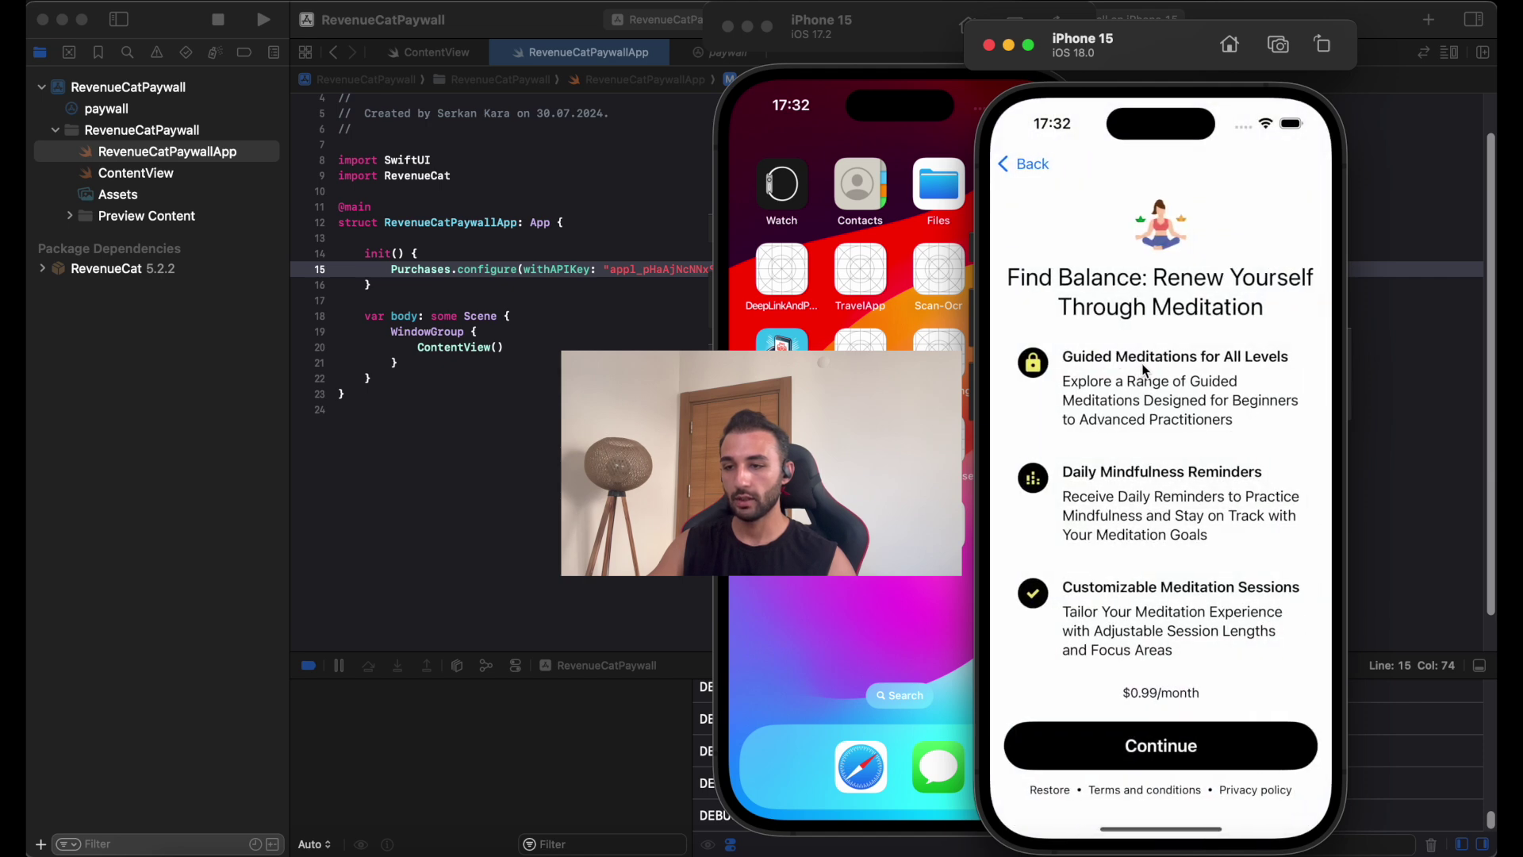
{"action": "left_click", "coordinate": [1182, 744]}
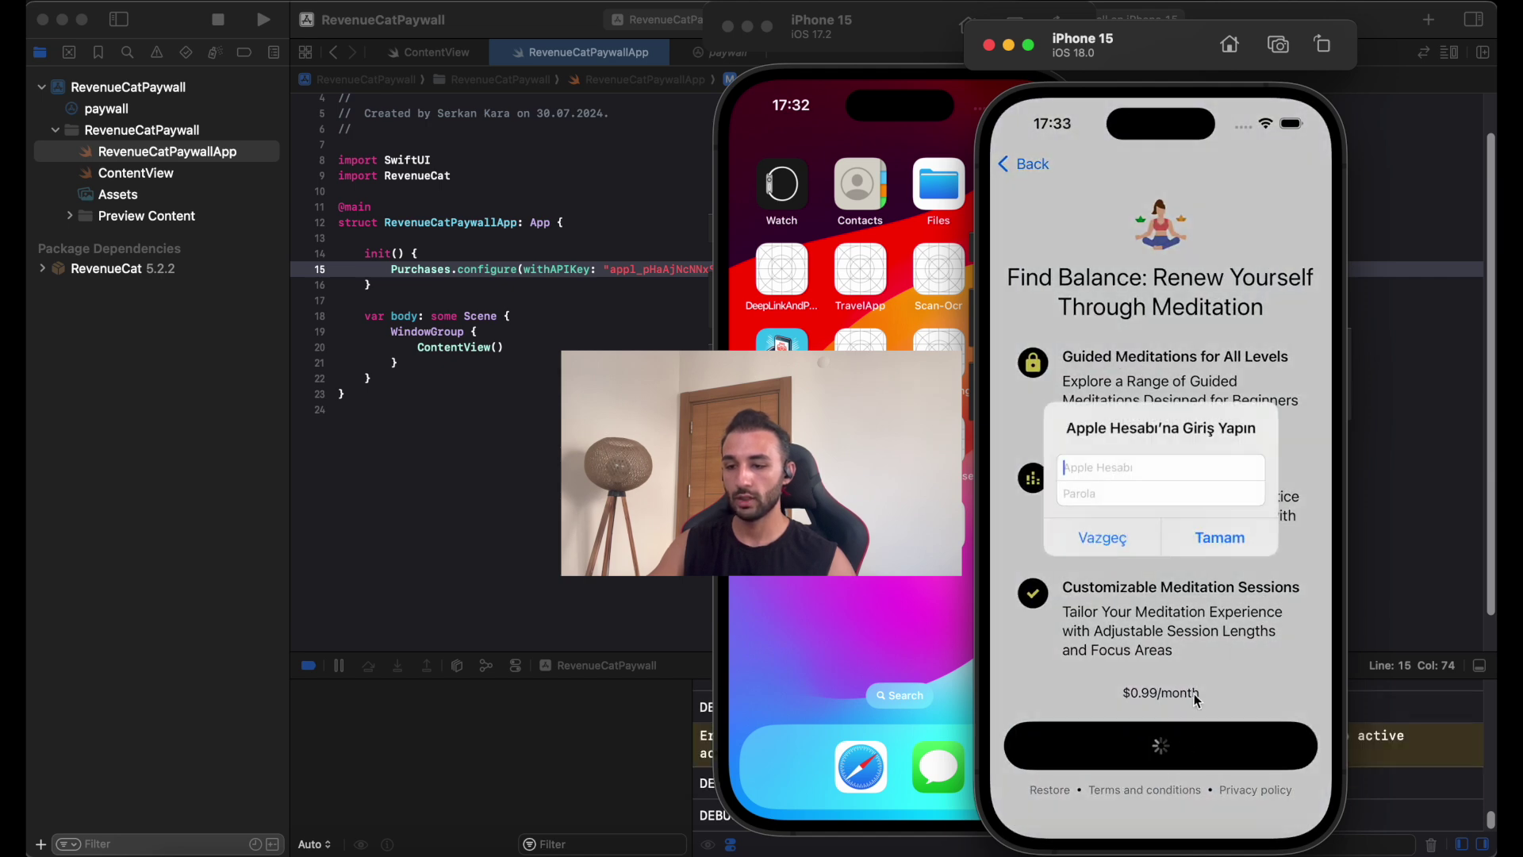
{"action": "left_click", "coordinate": [1100, 537]}
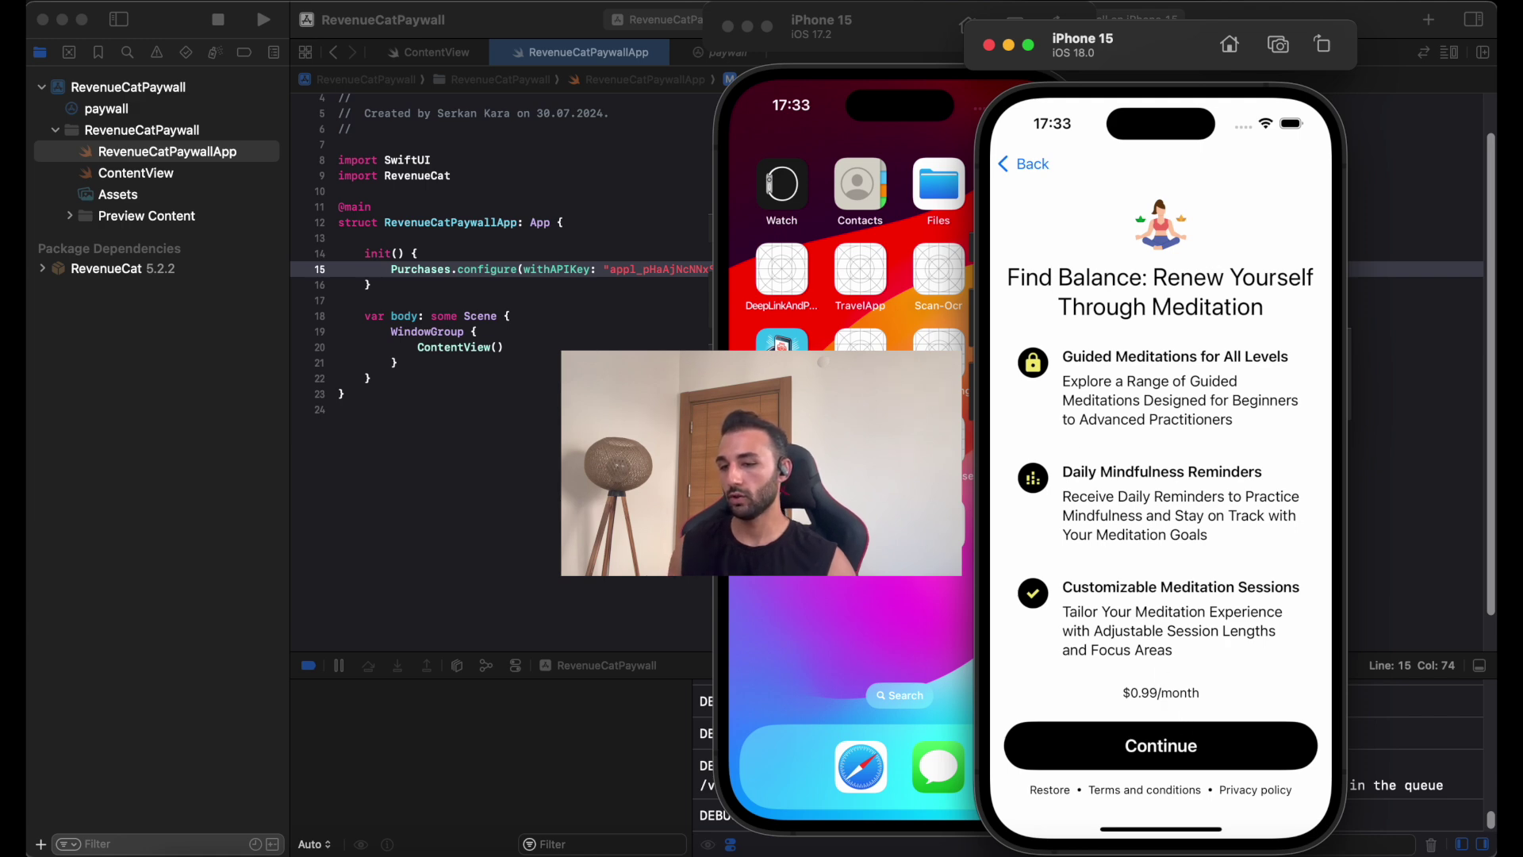
{"action": "left_click", "coordinate": [1025, 161]}
In the RevenueCat dashboard, open the project's Products page.
{"action": "left_click", "coordinate": [317, 542]}
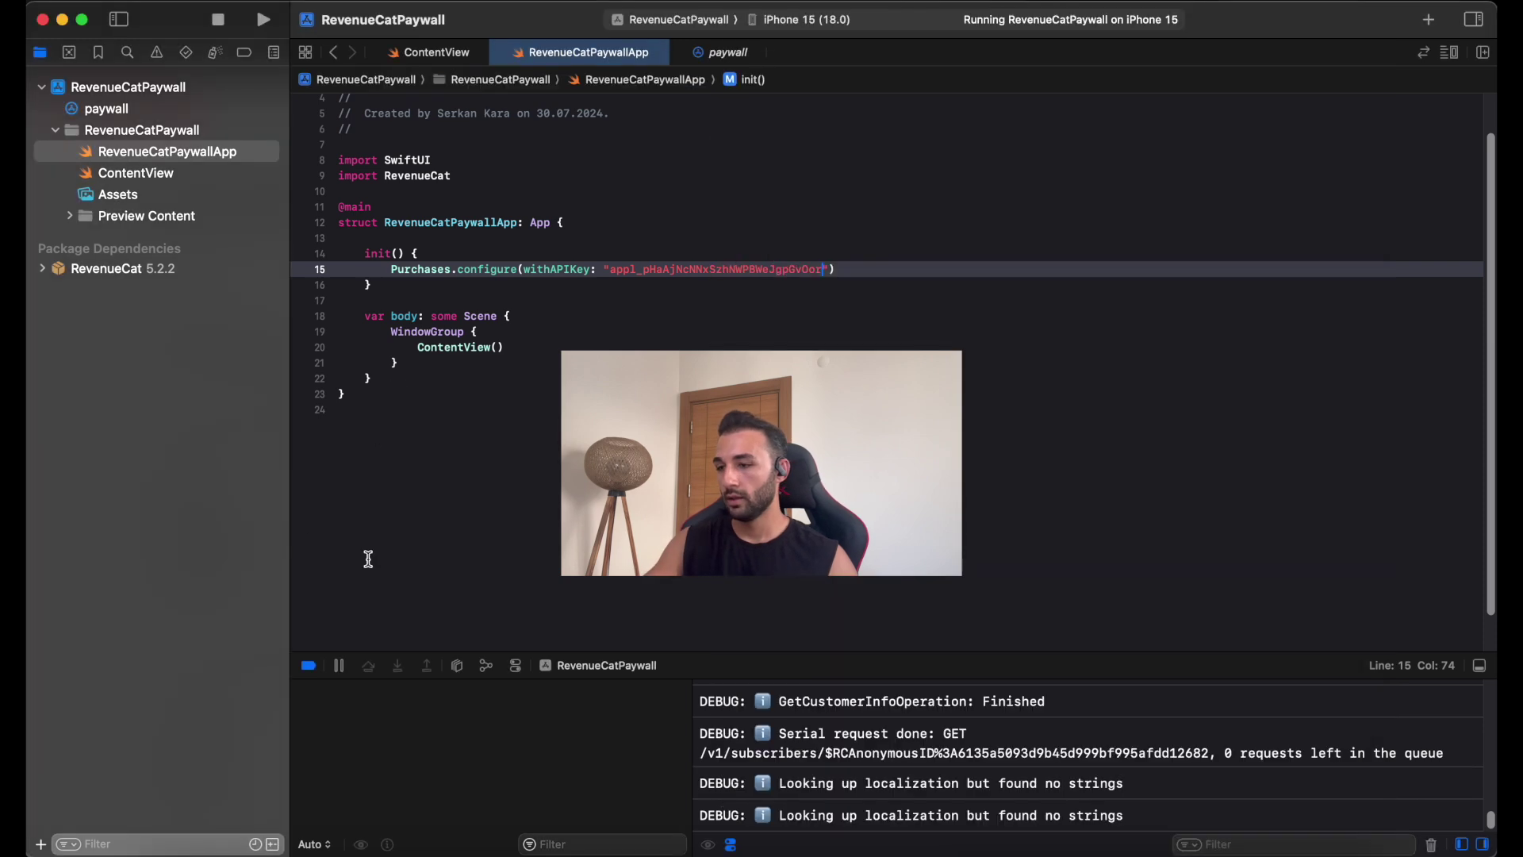
{"action": "left_click", "coordinate": [255, 845]}
{"action": "scroll", "coordinate": [357, 437], "scroll_direction": "down", "scroll_amount": 10}
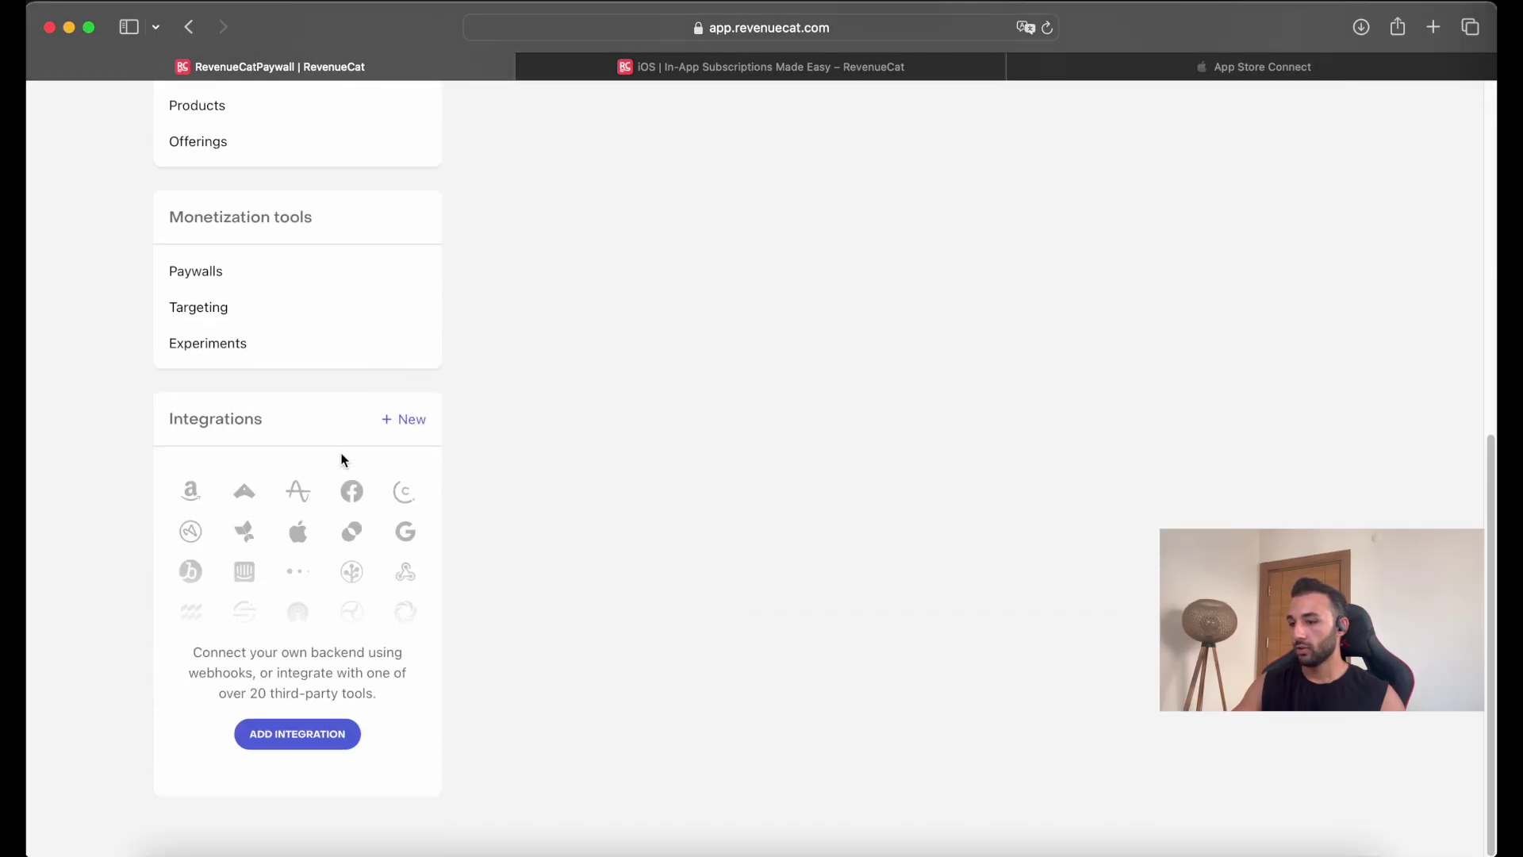
{"action": "scroll", "coordinate": [251, 330], "scroll_direction": "up", "scroll_amount": 3}
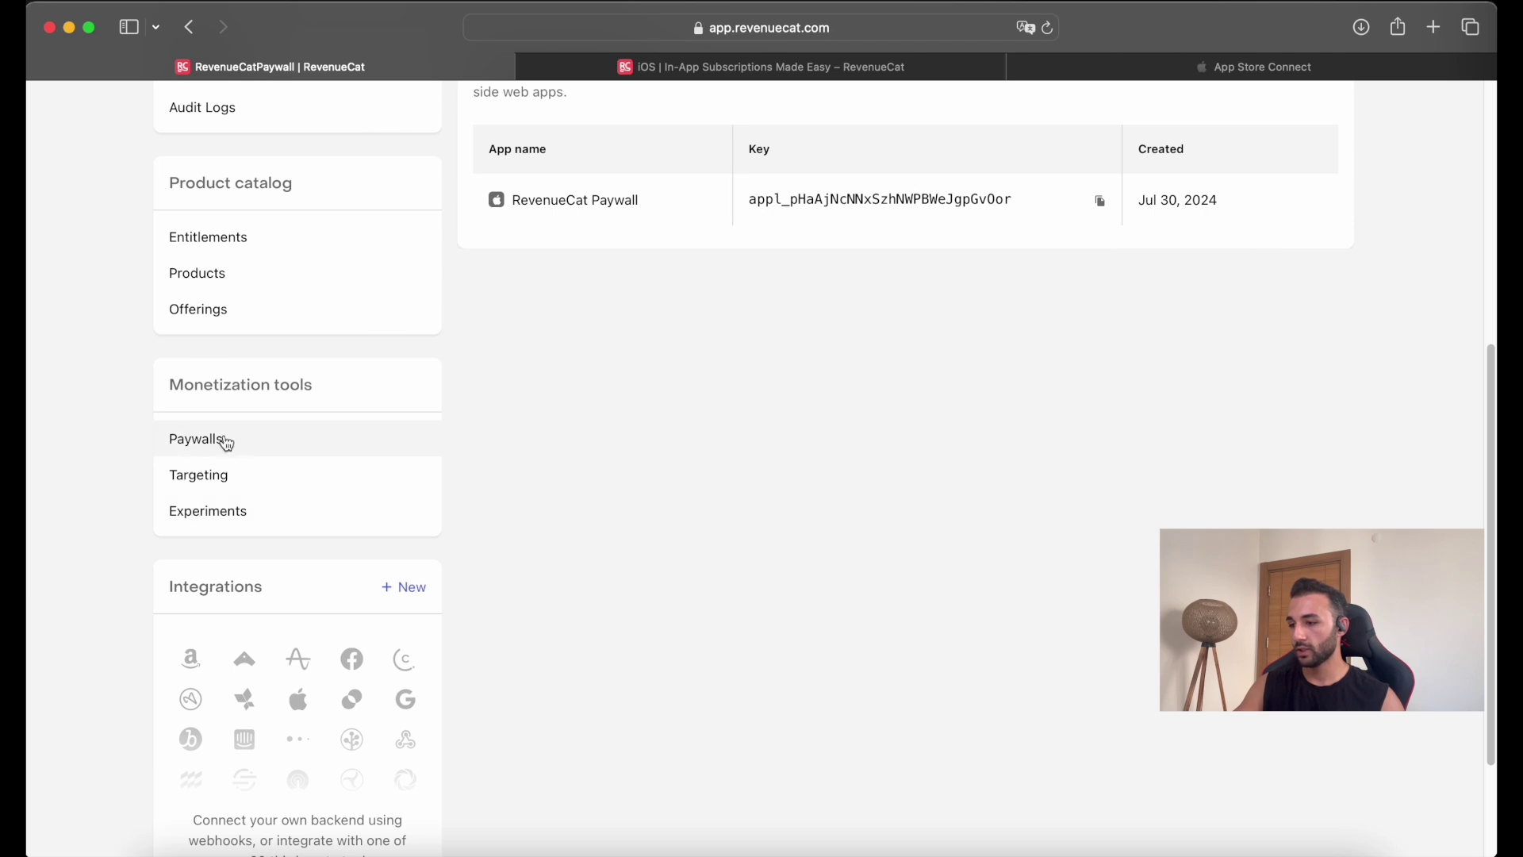
{"action": "scroll", "coordinate": [250, 404], "scroll_direction": "up", "scroll_amount": 2}
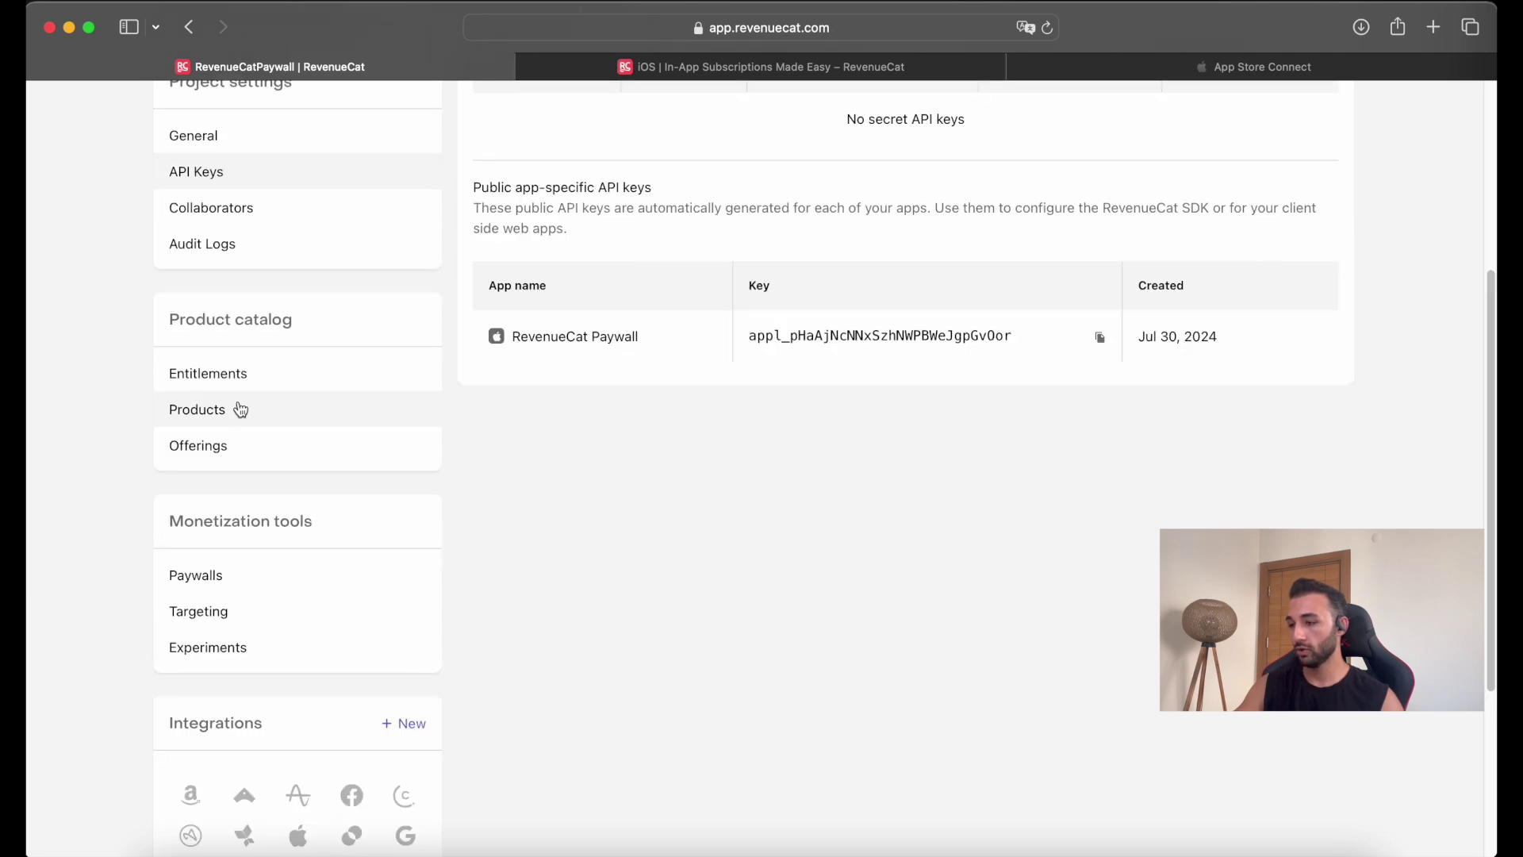
{"action": "left_click", "coordinate": [212, 410]}
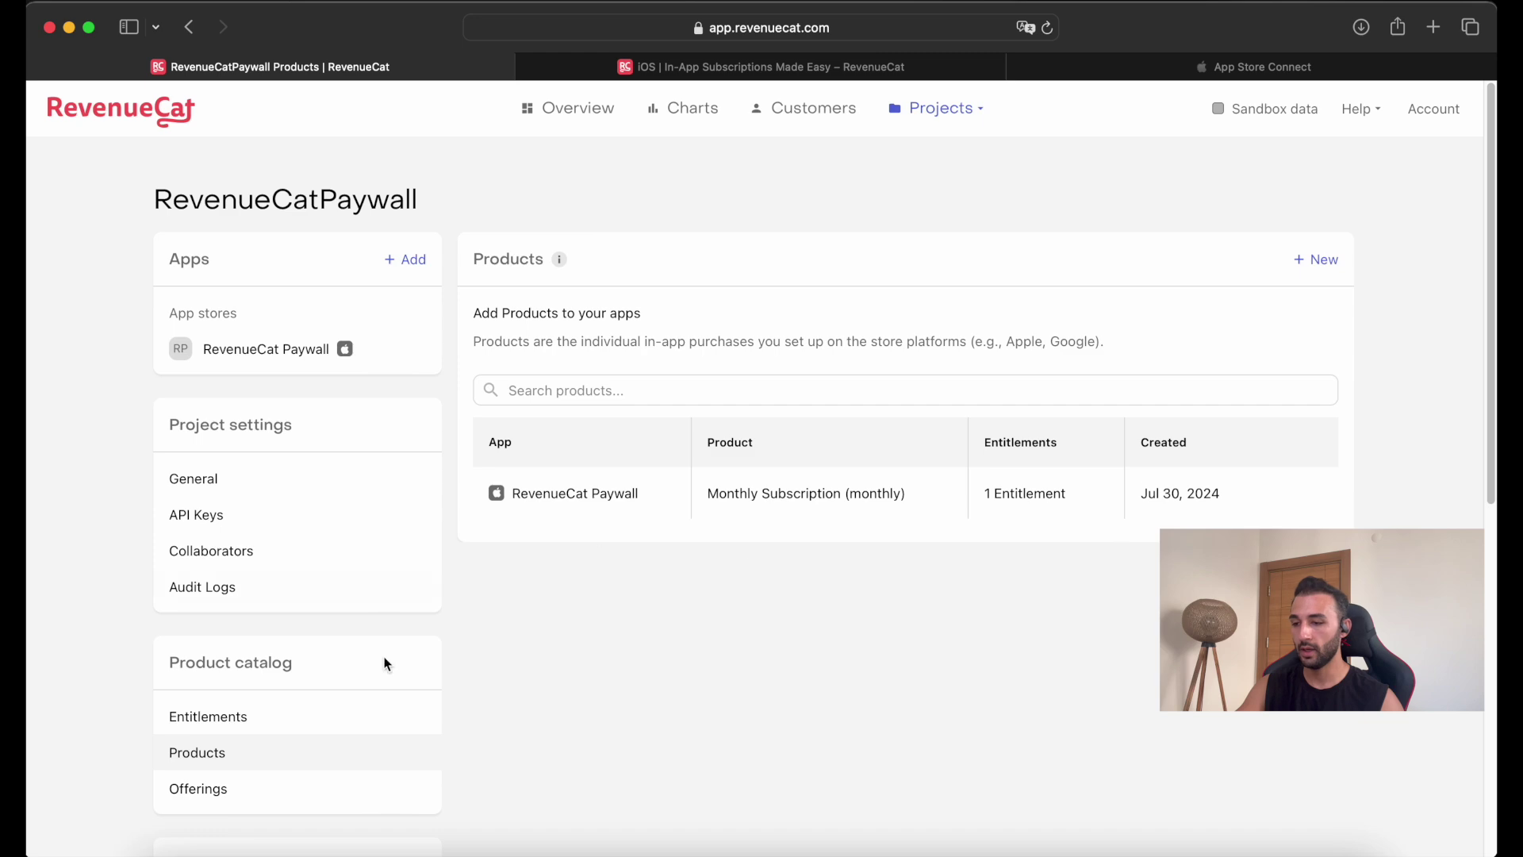
Review Offerings and the App Store Connect subscription group, then open the Paywalls page.
{"action": "left_click", "coordinate": [268, 803]}
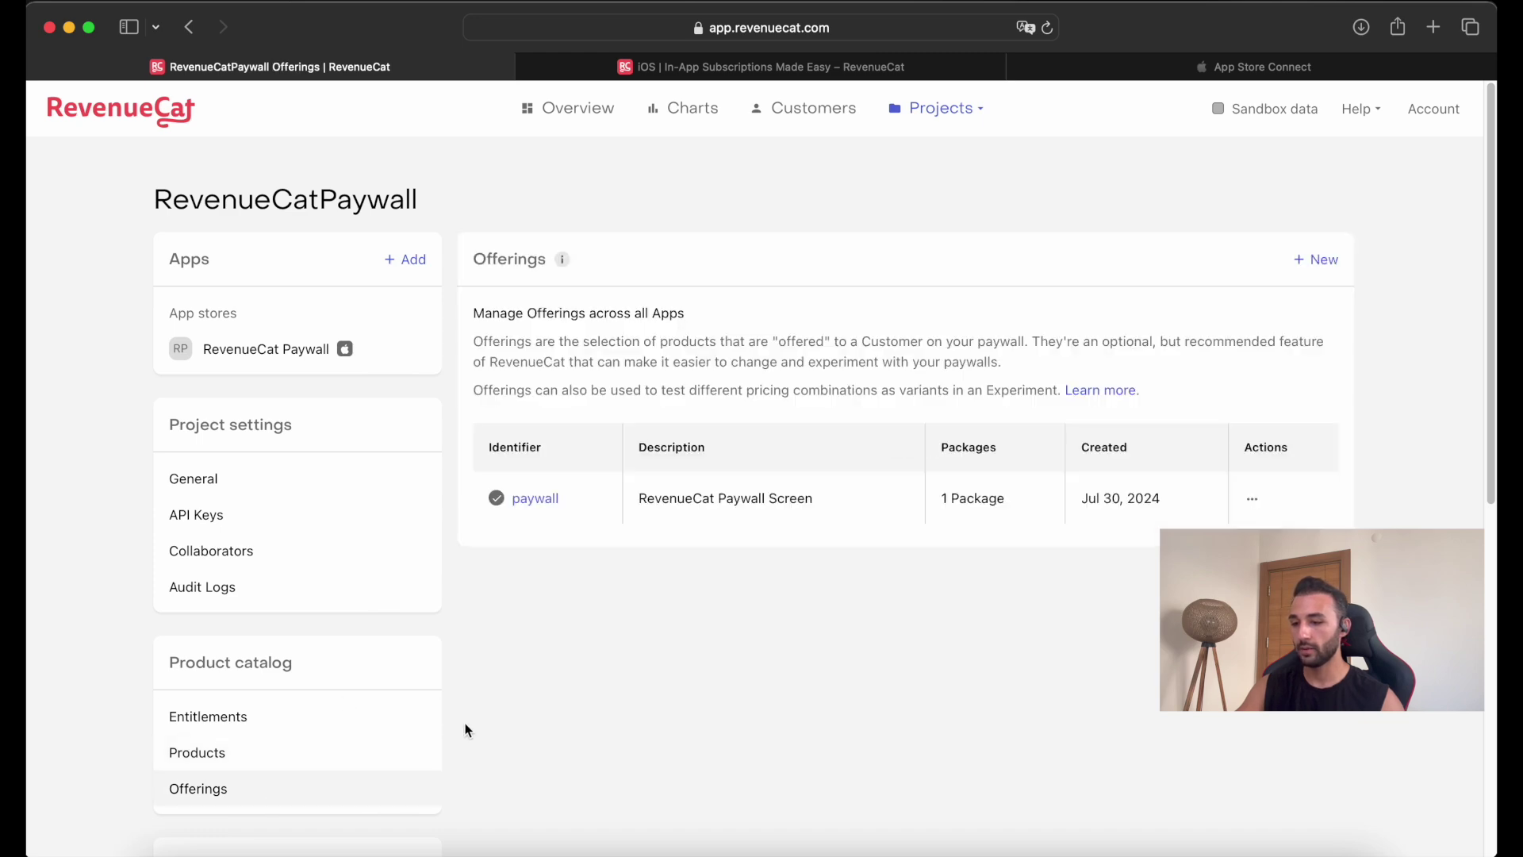
{"action": "left_click", "coordinate": [1208, 66]}
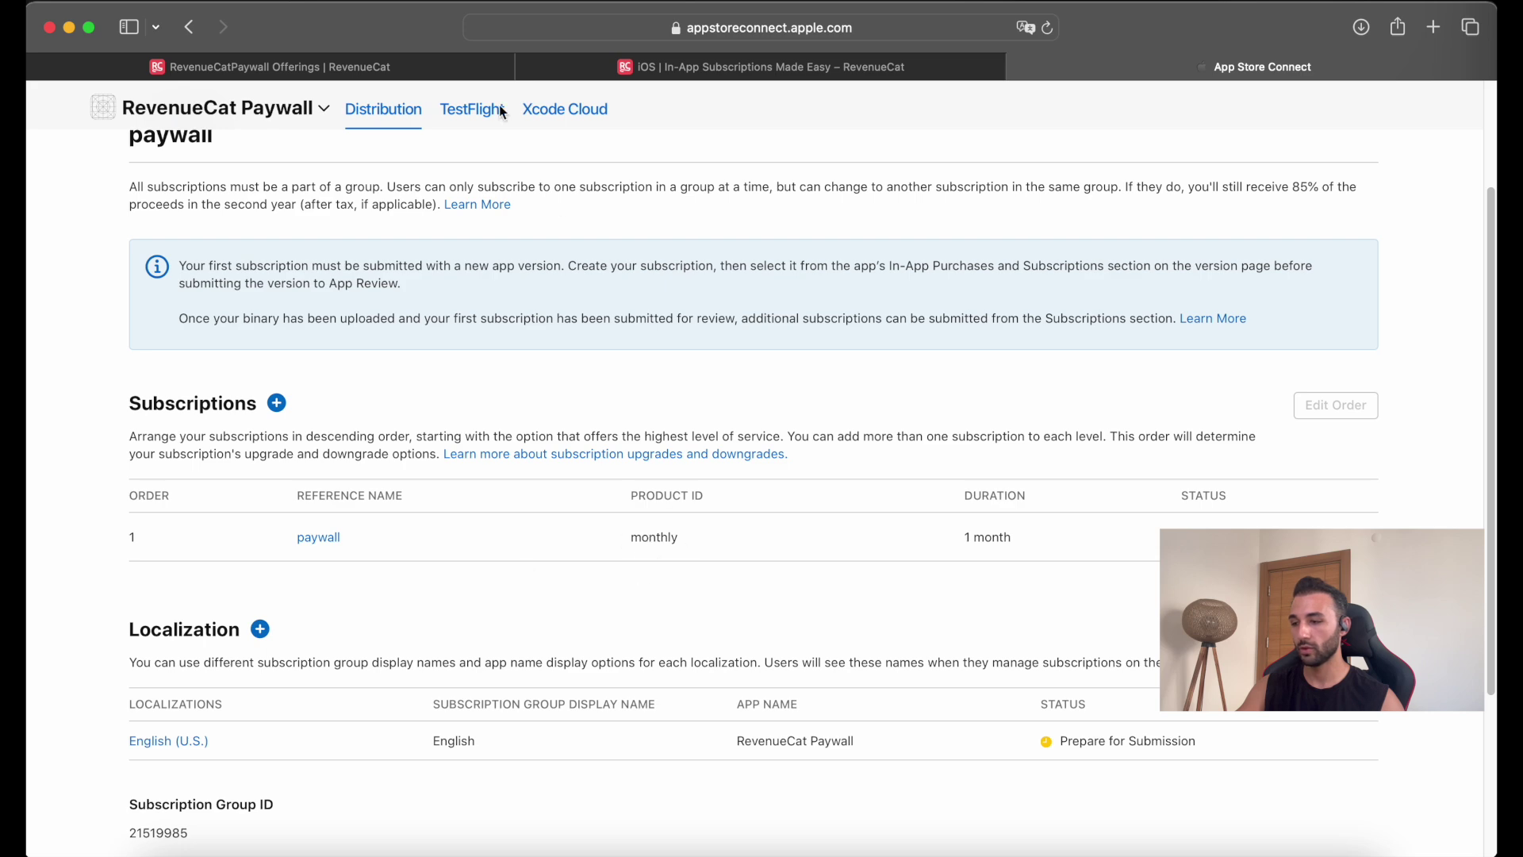
{"action": "left_click", "coordinate": [364, 66]}
{"action": "scroll", "coordinate": [314, 520], "scroll_direction": "down", "scroll_amount": 4}
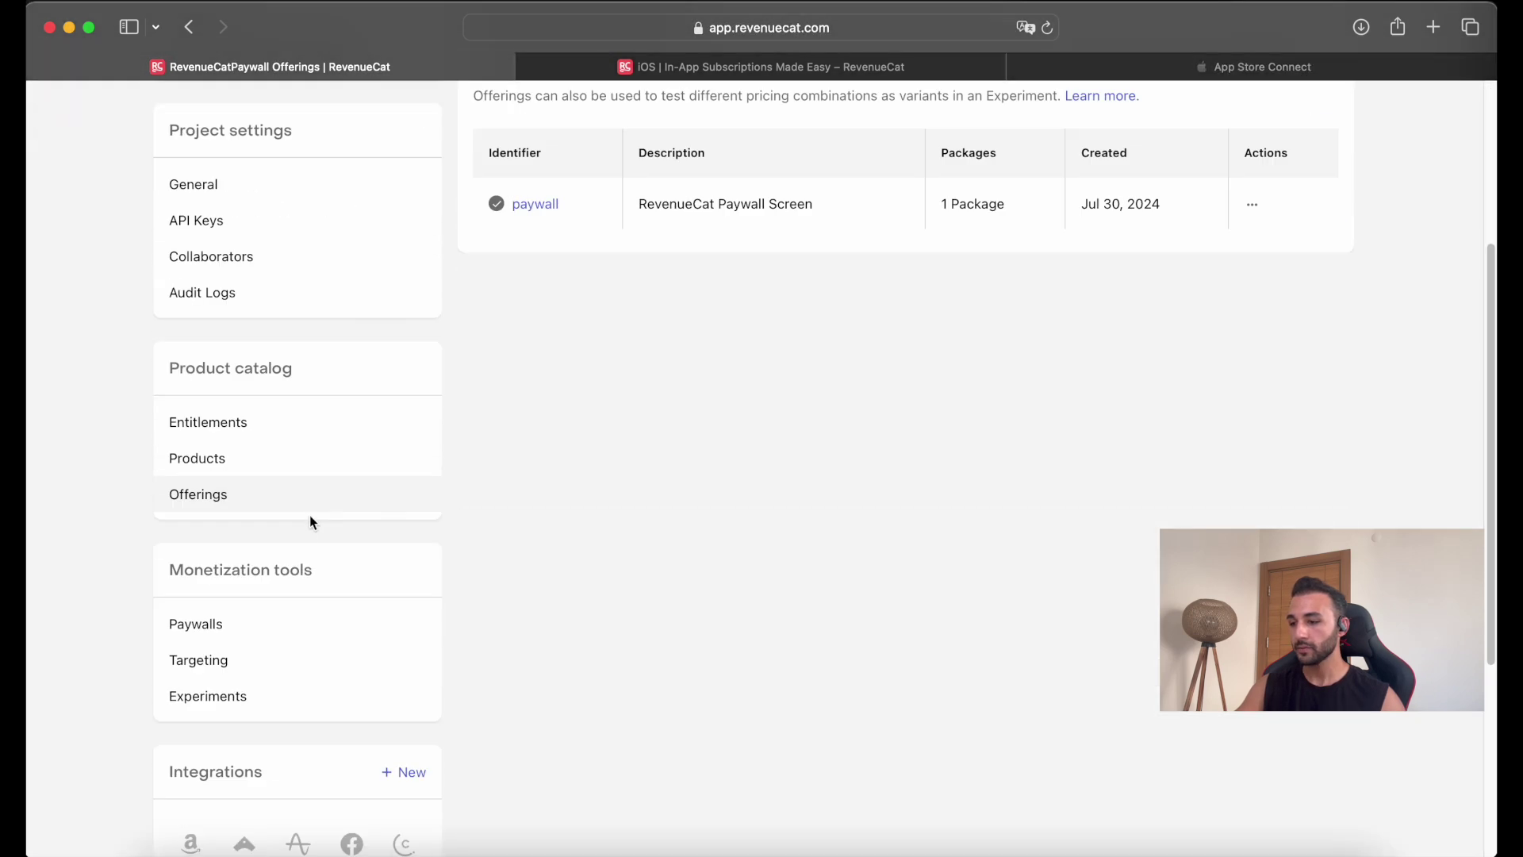
{"action": "left_click", "coordinate": [206, 623]}
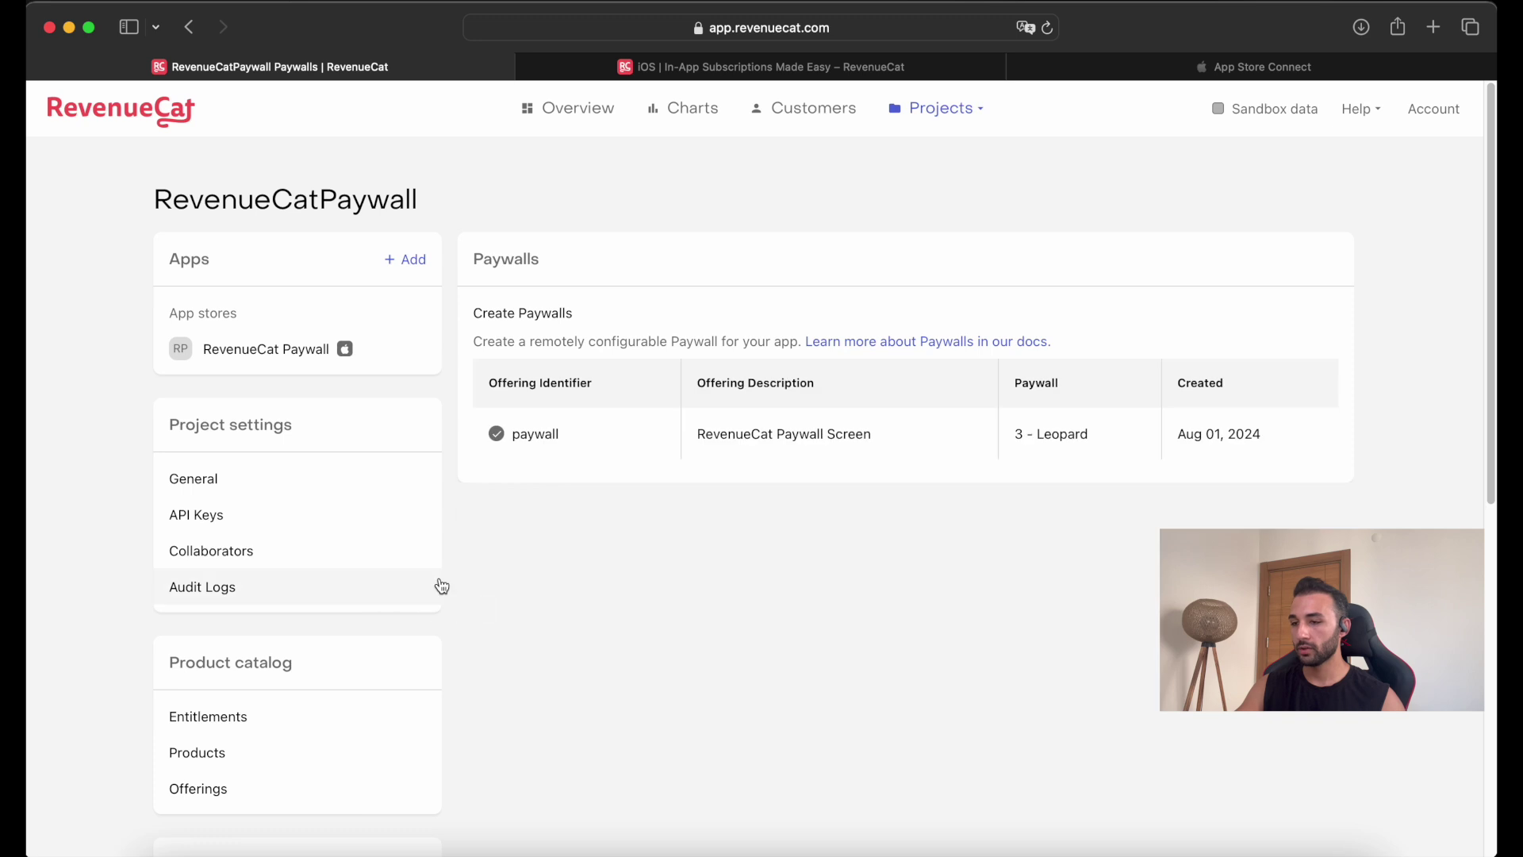
Open the paywall editor, keep English (United States) localization, and inspect the Image settings.
{"action": "left_click", "coordinate": [556, 436]}
{"action": "scroll", "coordinate": [347, 433], "scroll_direction": "down", "scroll_amount": 1}
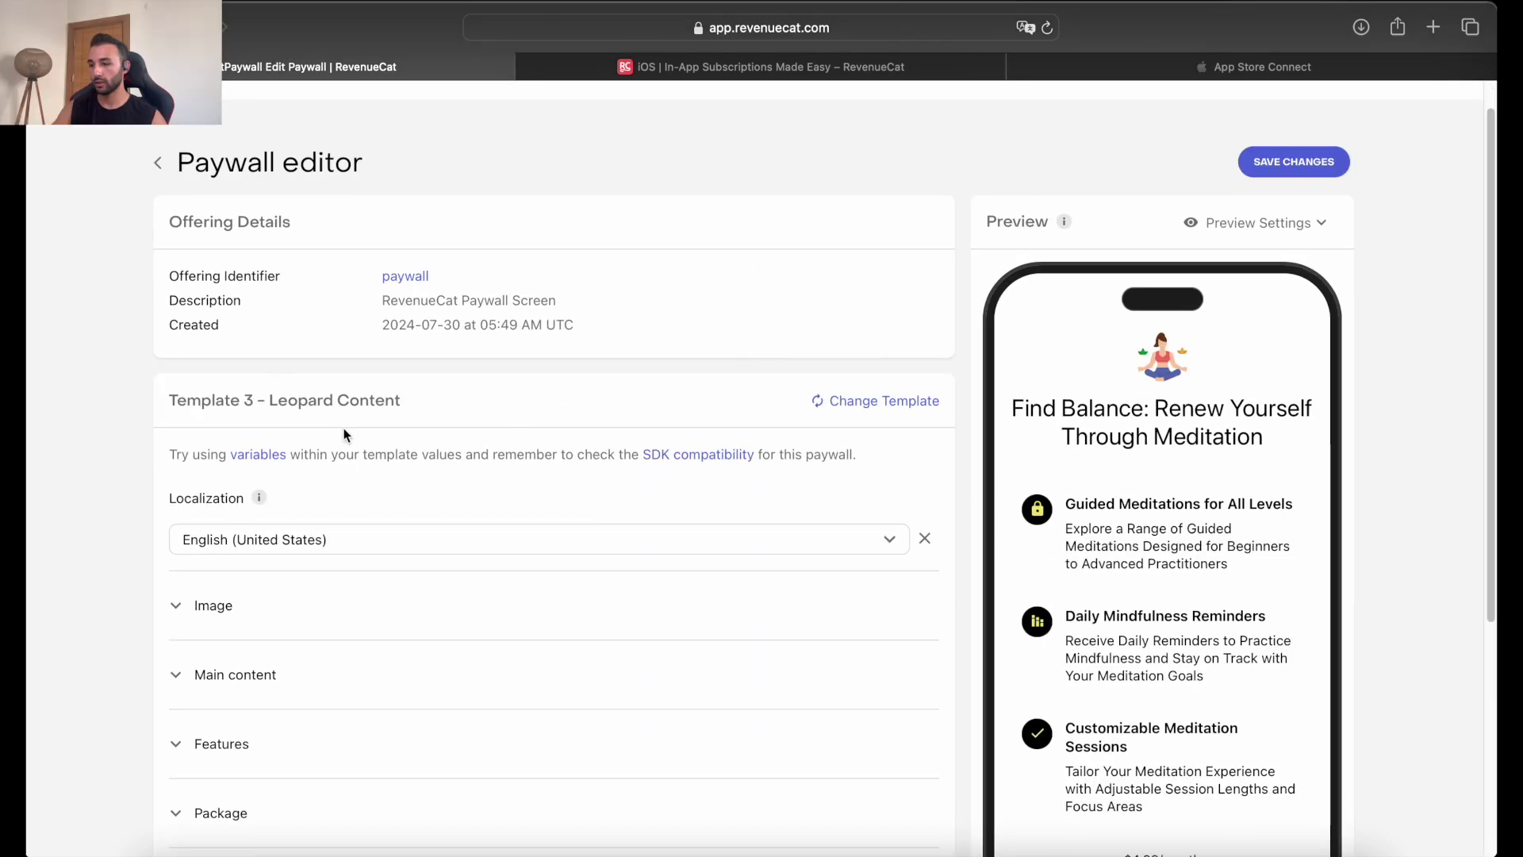
{"action": "scroll", "coordinate": [619, 390], "scroll_direction": "down", "scroll_amount": 1}
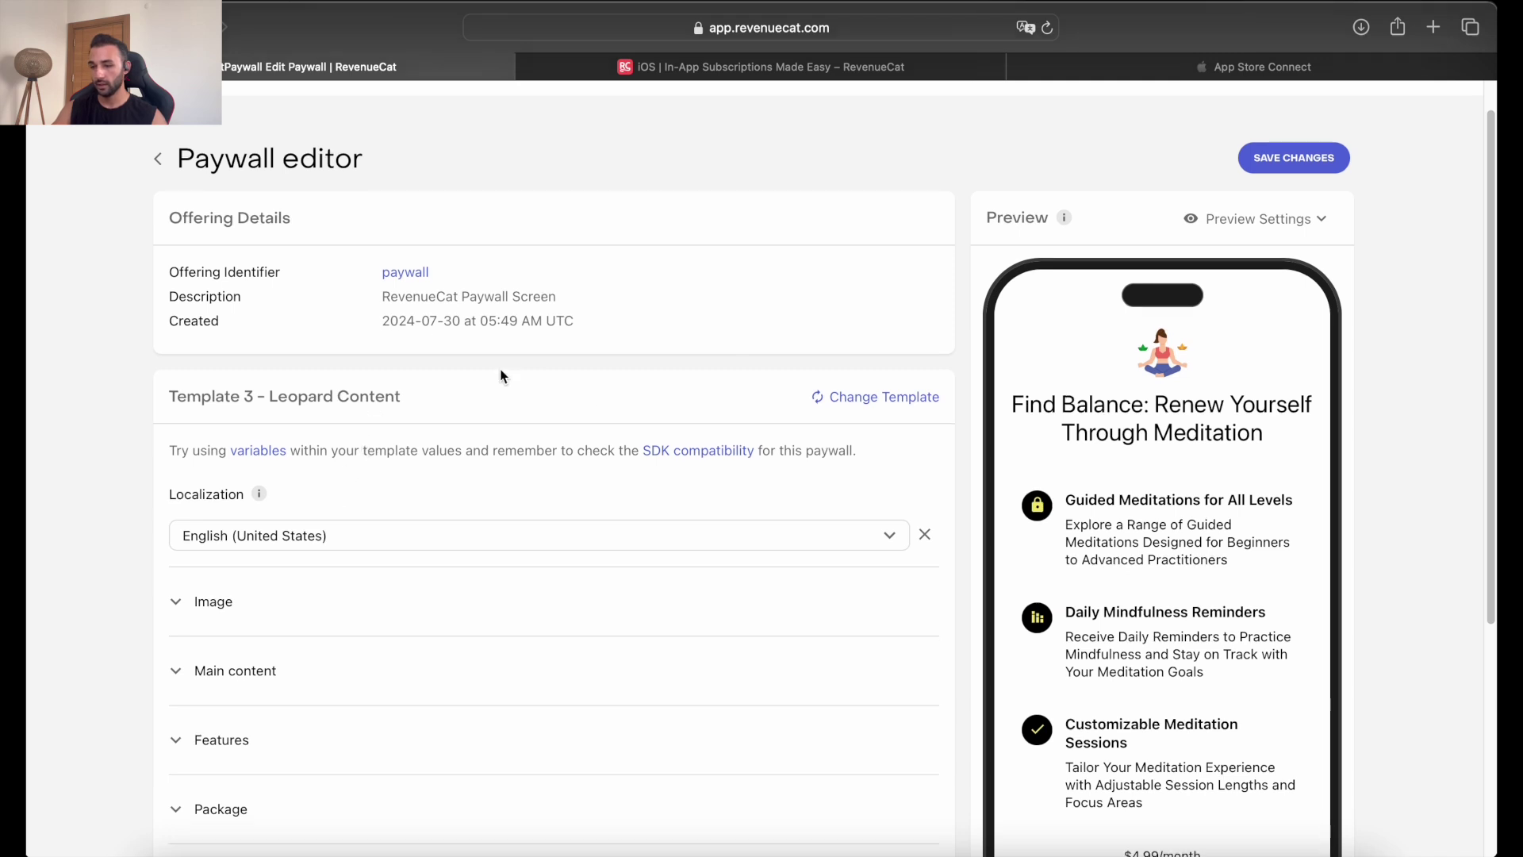
{"action": "scroll", "coordinate": [356, 538], "scroll_direction": "down", "scroll_amount": 2}
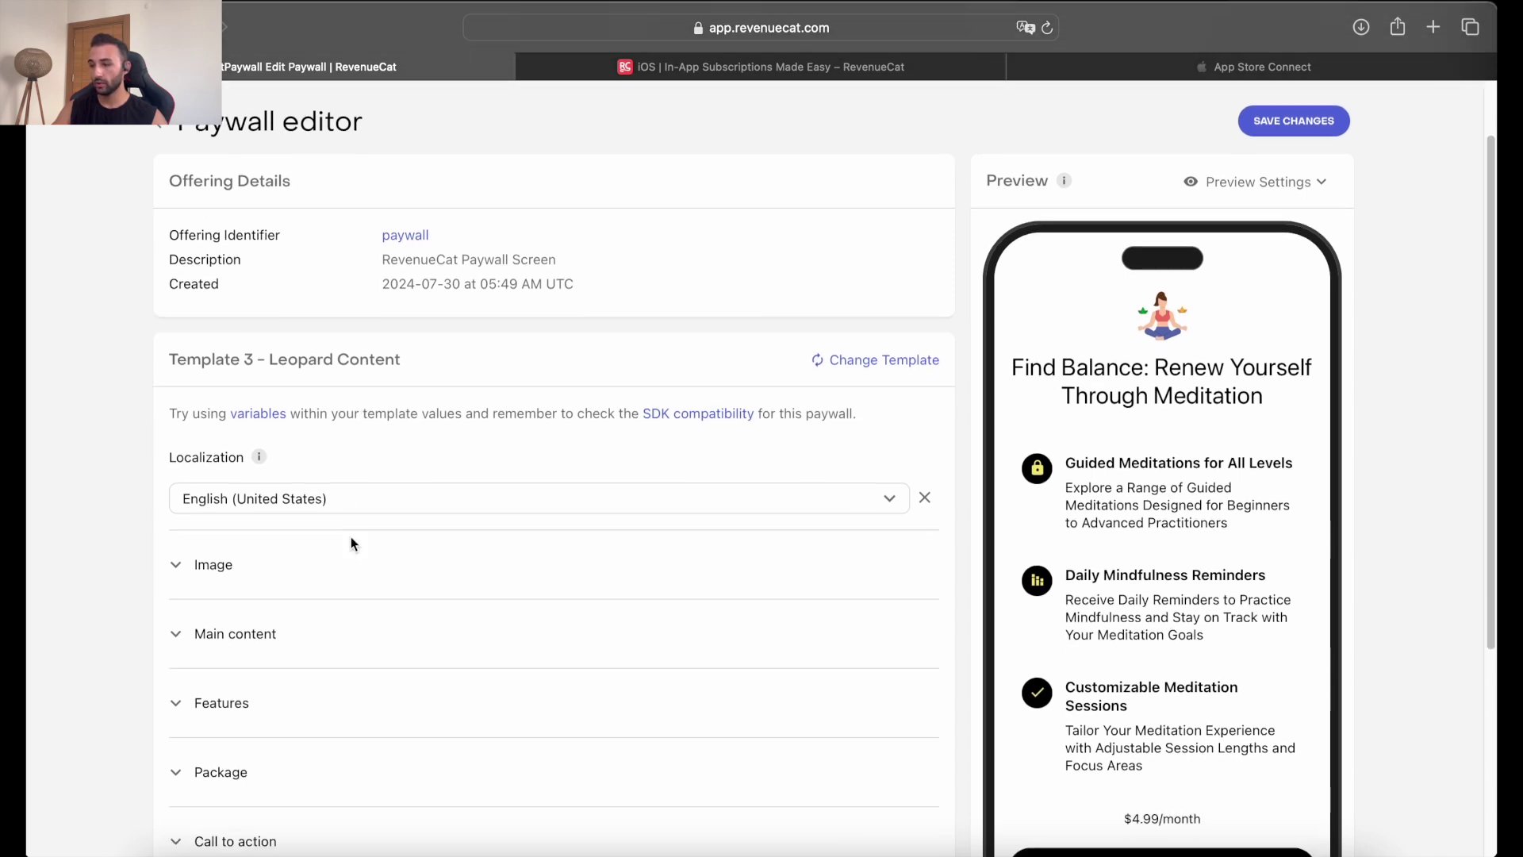
{"action": "left_click", "coordinate": [344, 491]}
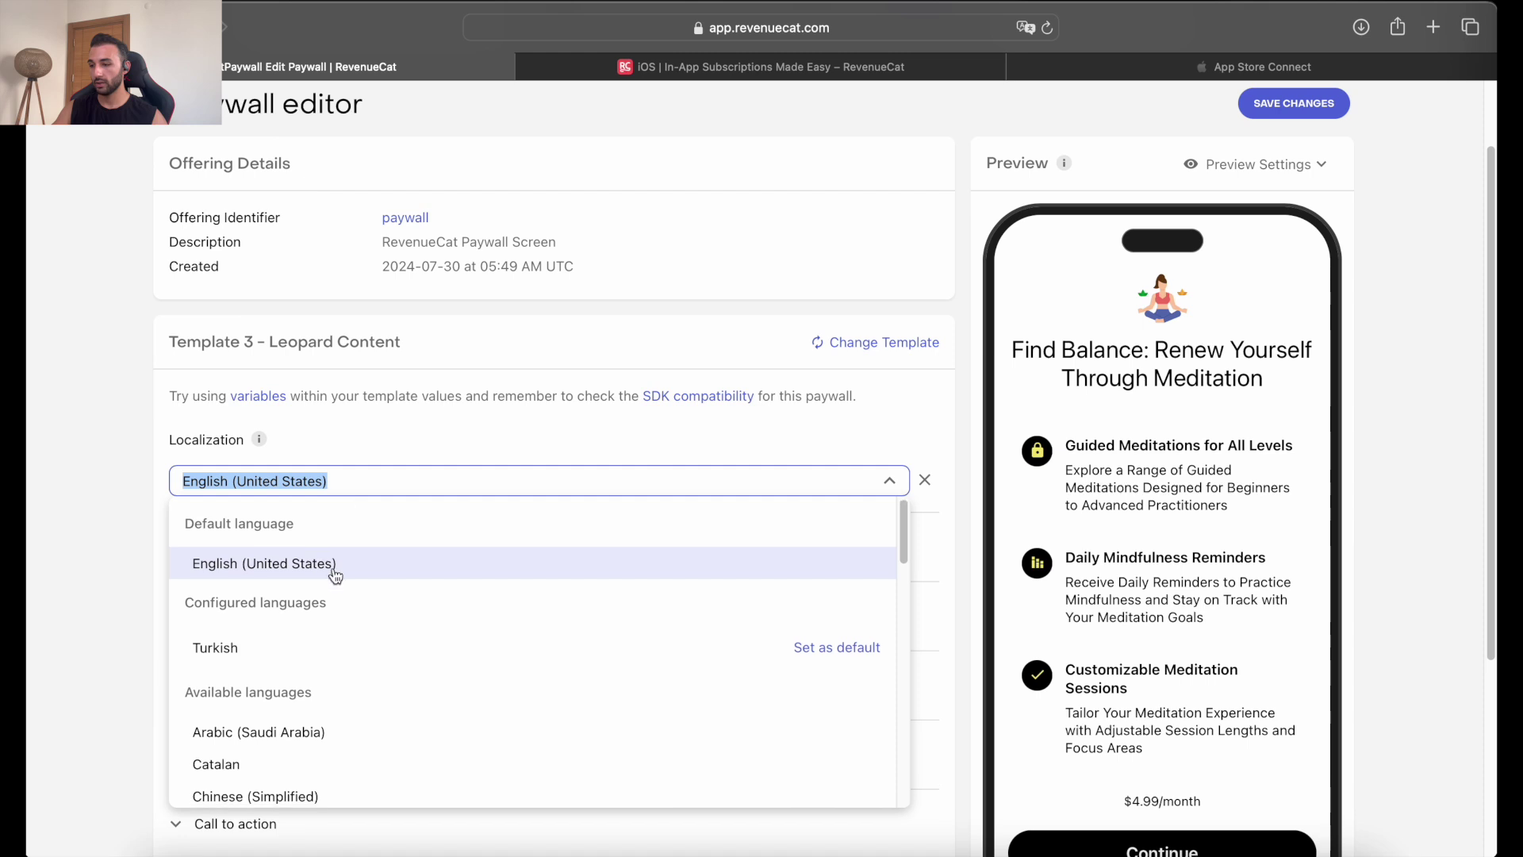
{"action": "scroll", "coordinate": [326, 584], "scroll_direction": "down", "scroll_amount": 1}
{"action": "left_click", "coordinate": [102, 480]}
{"action": "scroll", "coordinate": [272, 486], "scroll_direction": "down", "scroll_amount": 1}
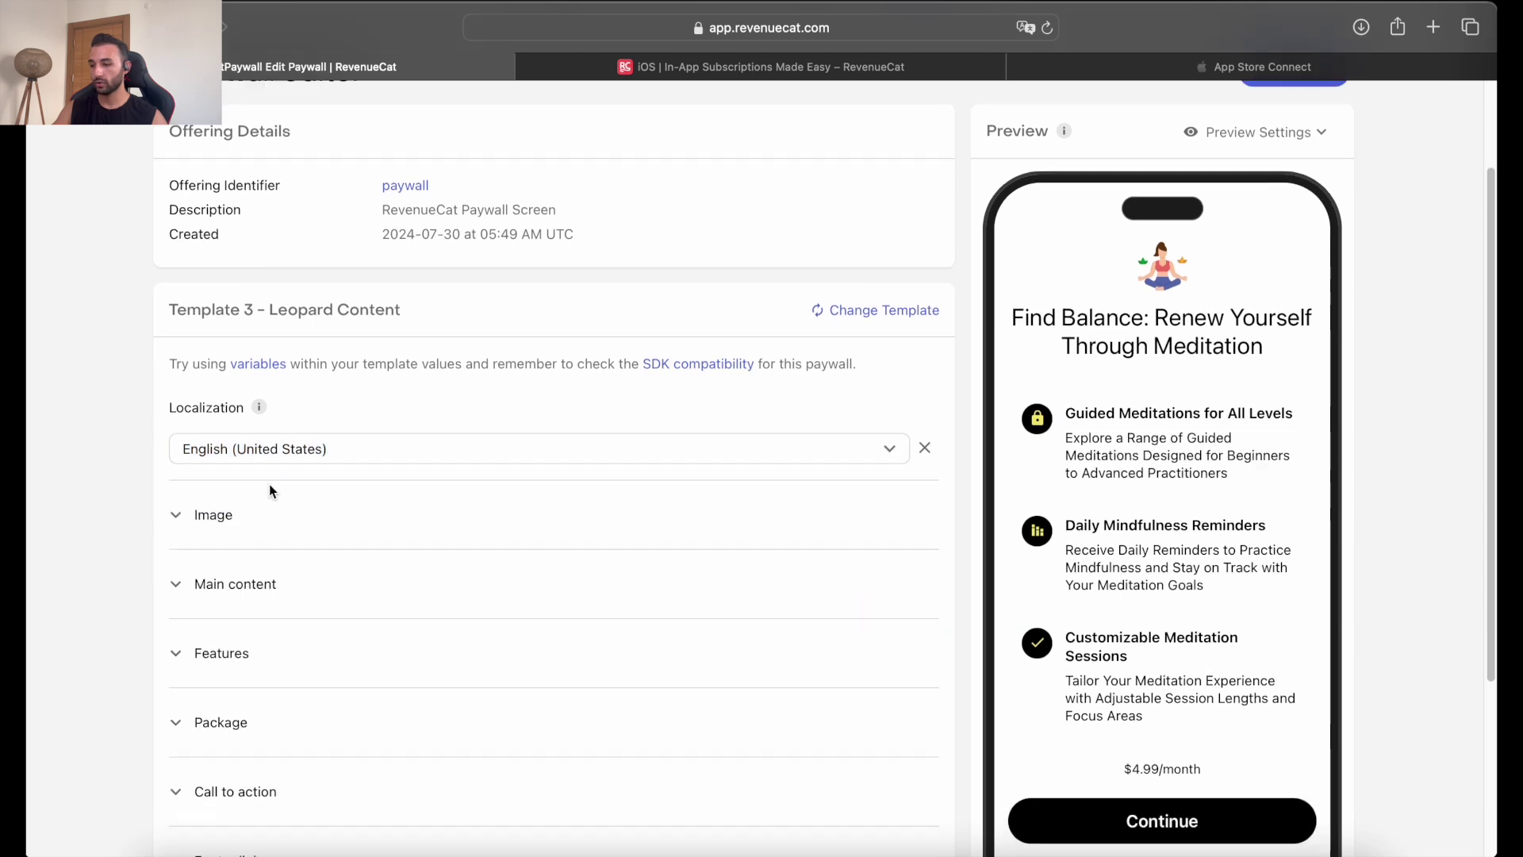
{"action": "left_click", "coordinate": [223, 508]}
{"action": "scroll", "coordinate": [235, 501], "scroll_direction": "down", "scroll_amount": 3}
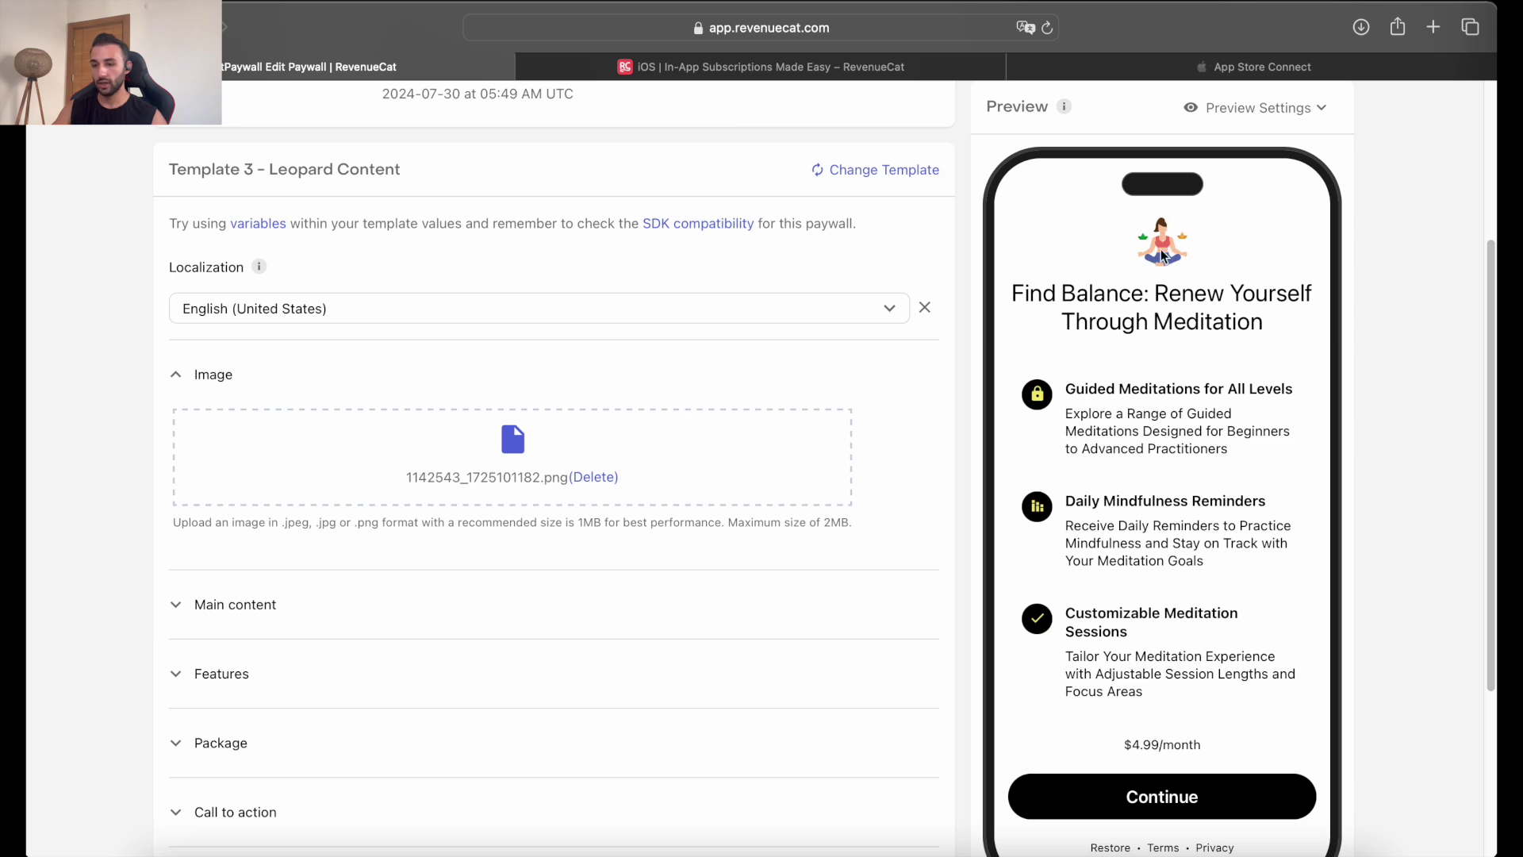
{"action": "scroll", "coordinate": [349, 500], "scroll_direction": "down", "scroll_amount": 1}
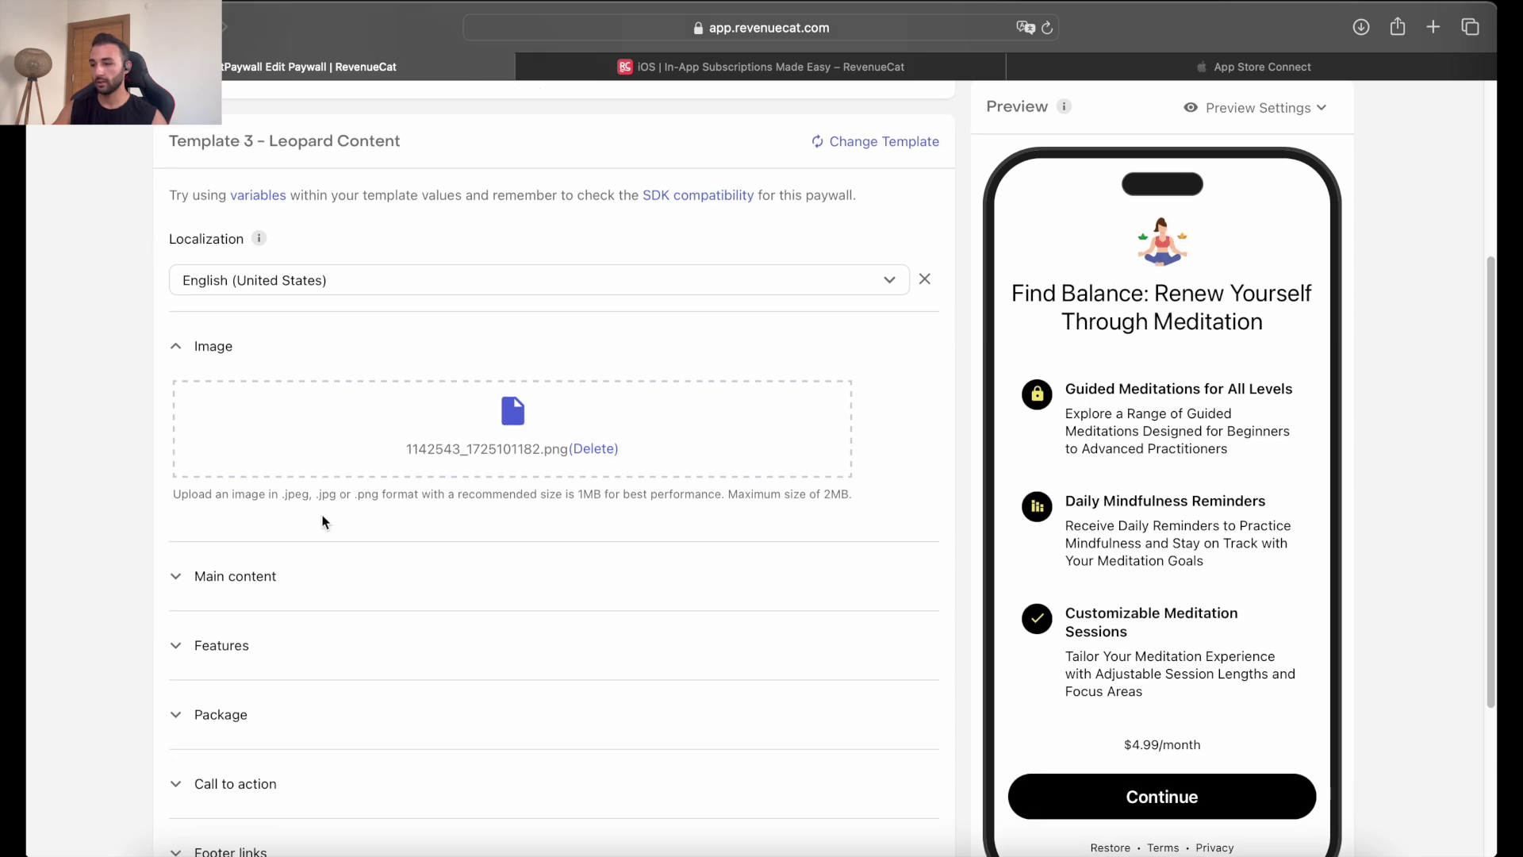
{"action": "left_click", "coordinate": [231, 350]}
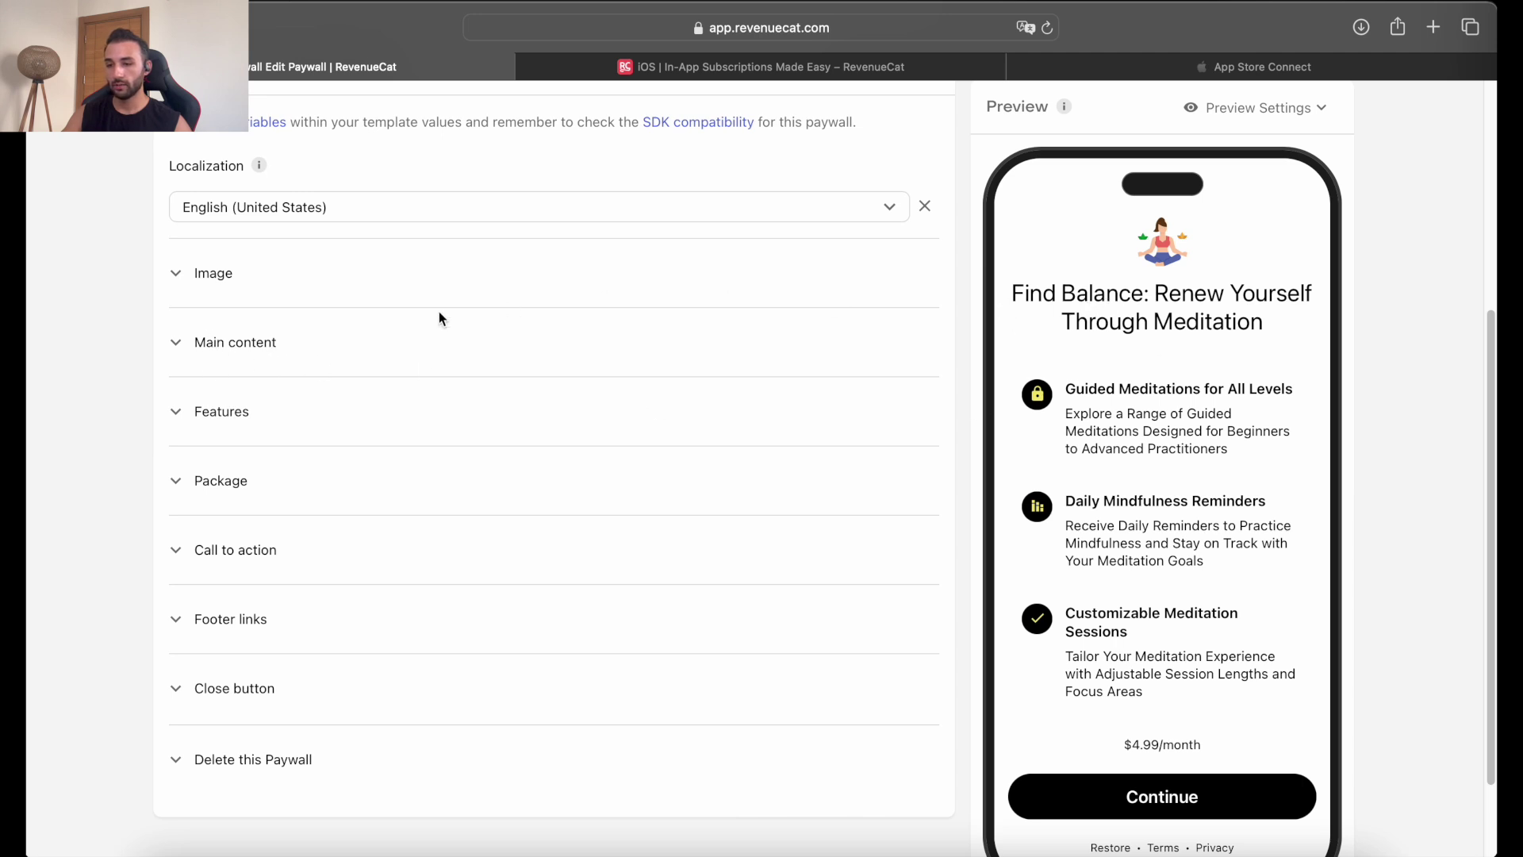
Expand Main content and review light (#ffffff/#000000) and dark (#272727/#FFFFFF) colours.
{"action": "left_click", "coordinate": [225, 354]}
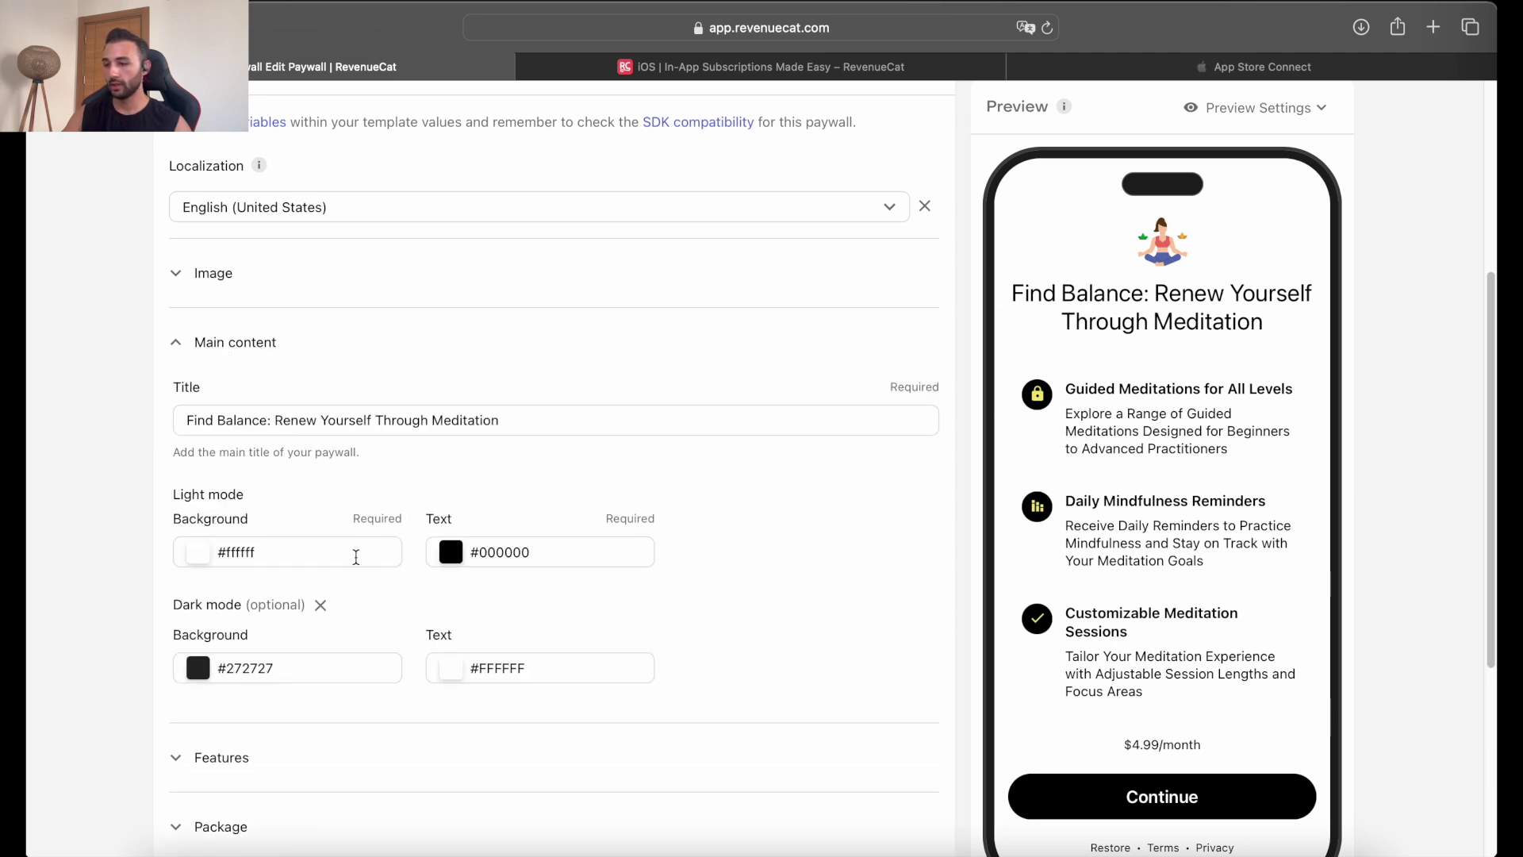
{"action": "left_click", "coordinate": [260, 552]}
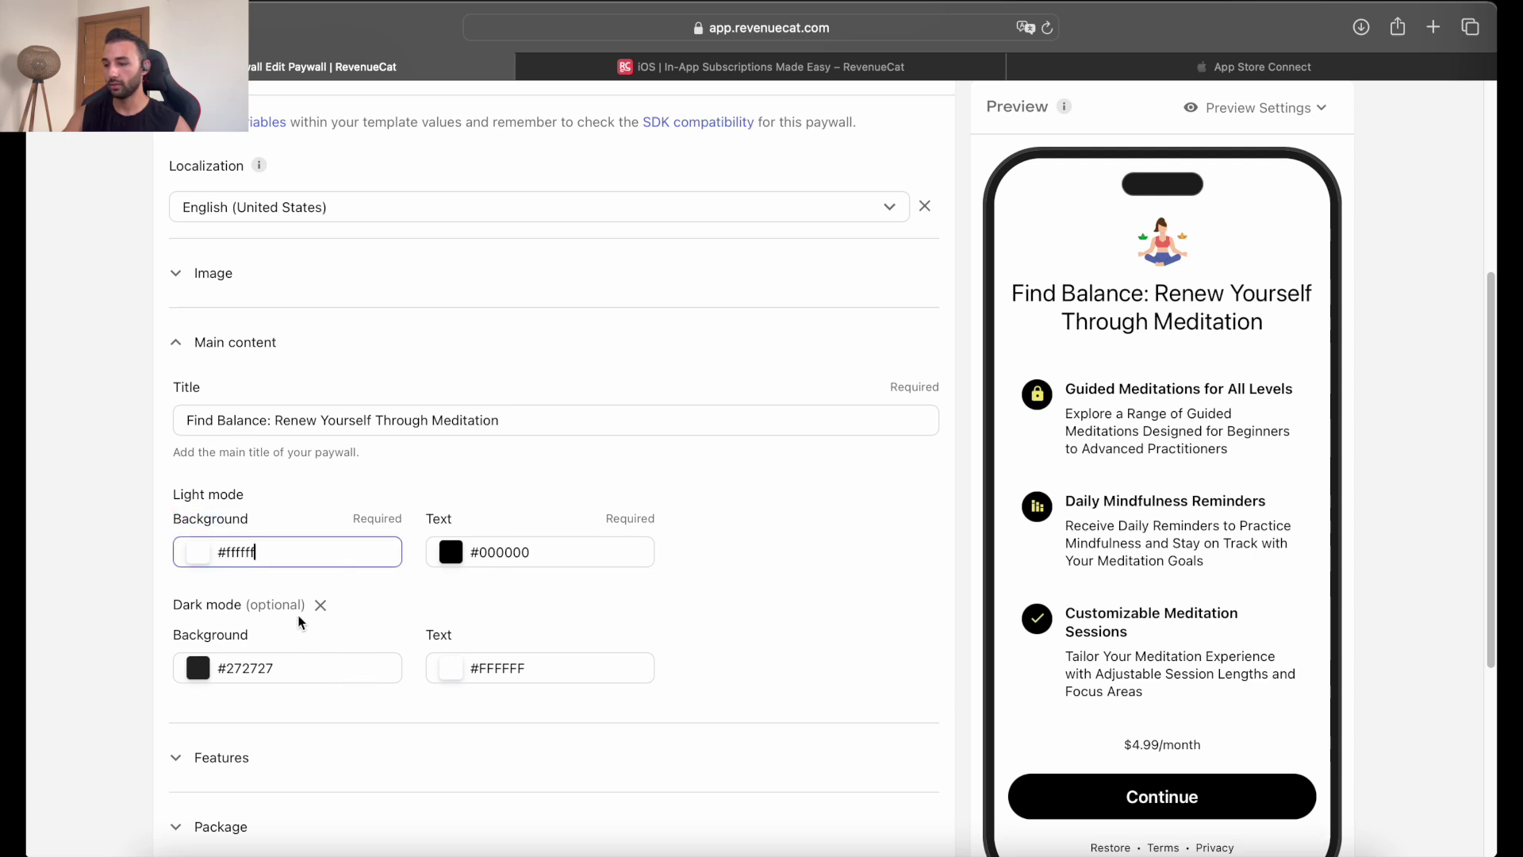
{"action": "scroll", "coordinate": [300, 622], "scroll_direction": "down", "scroll_amount": 2}
{"action": "left_click_drag", "start_coordinate": [178, 543], "coordinate": [236, 581]}
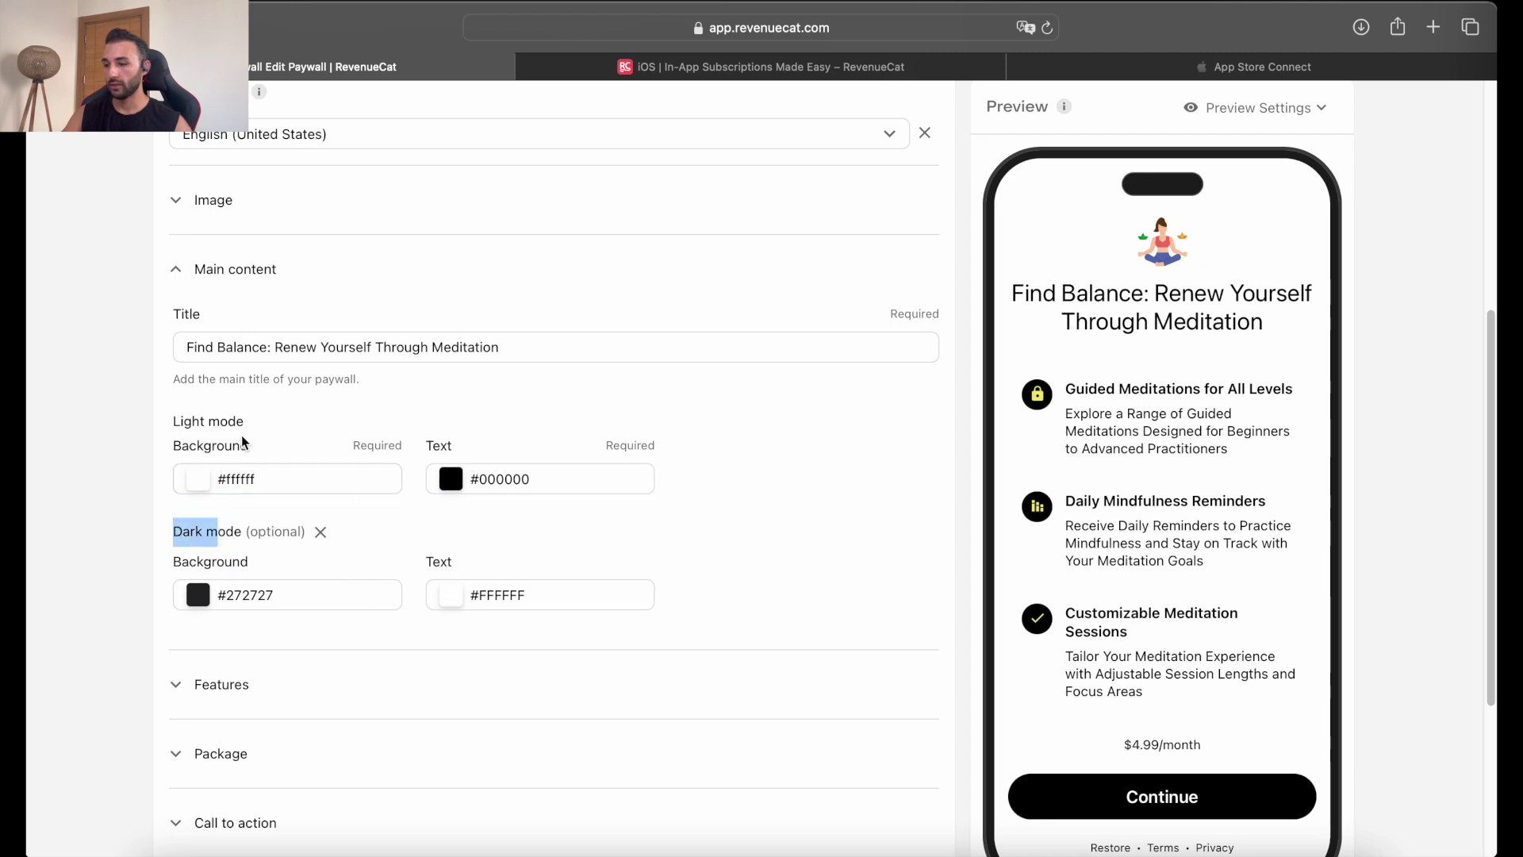
{"action": "left_click_drag", "start_coordinate": [179, 438], "coordinate": [249, 424]}
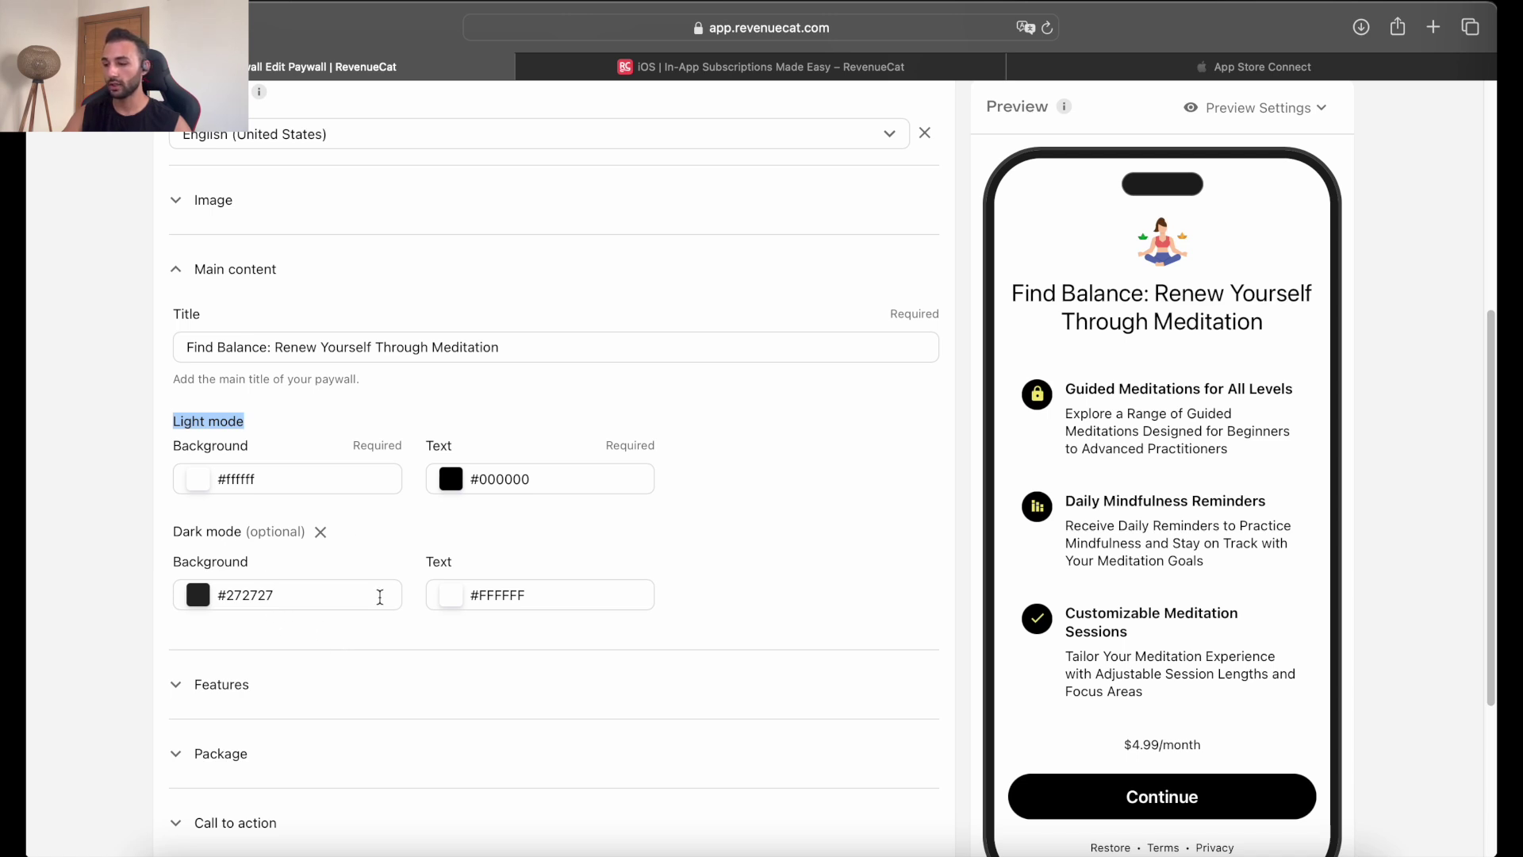
{"action": "scroll", "coordinate": [293, 561], "scroll_direction": "down", "scroll_amount": 2}
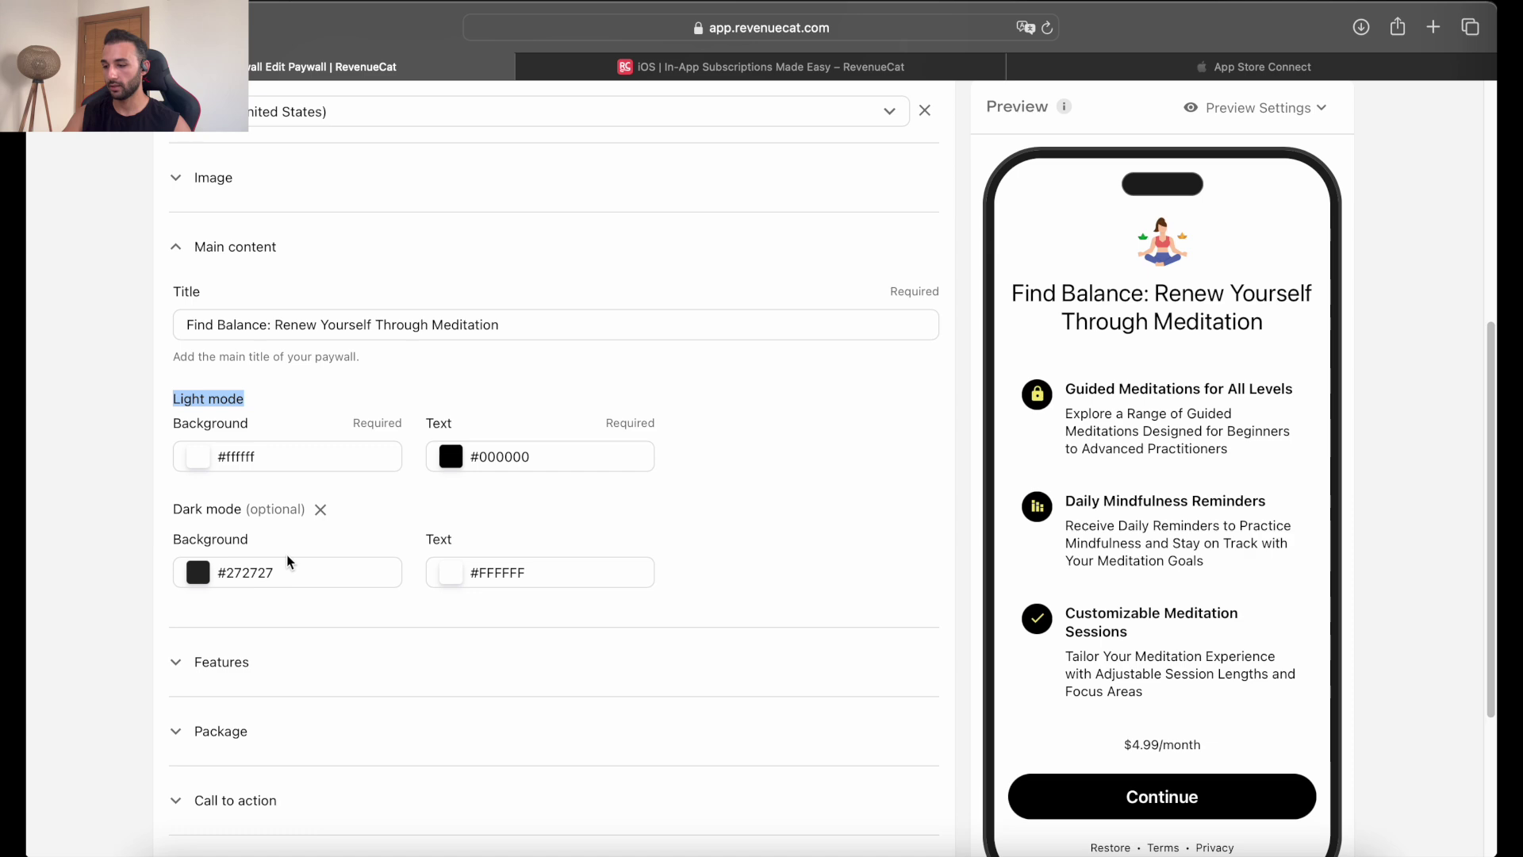
Expand Features and look over the three meditation features.
{"action": "left_click", "coordinate": [255, 643]}
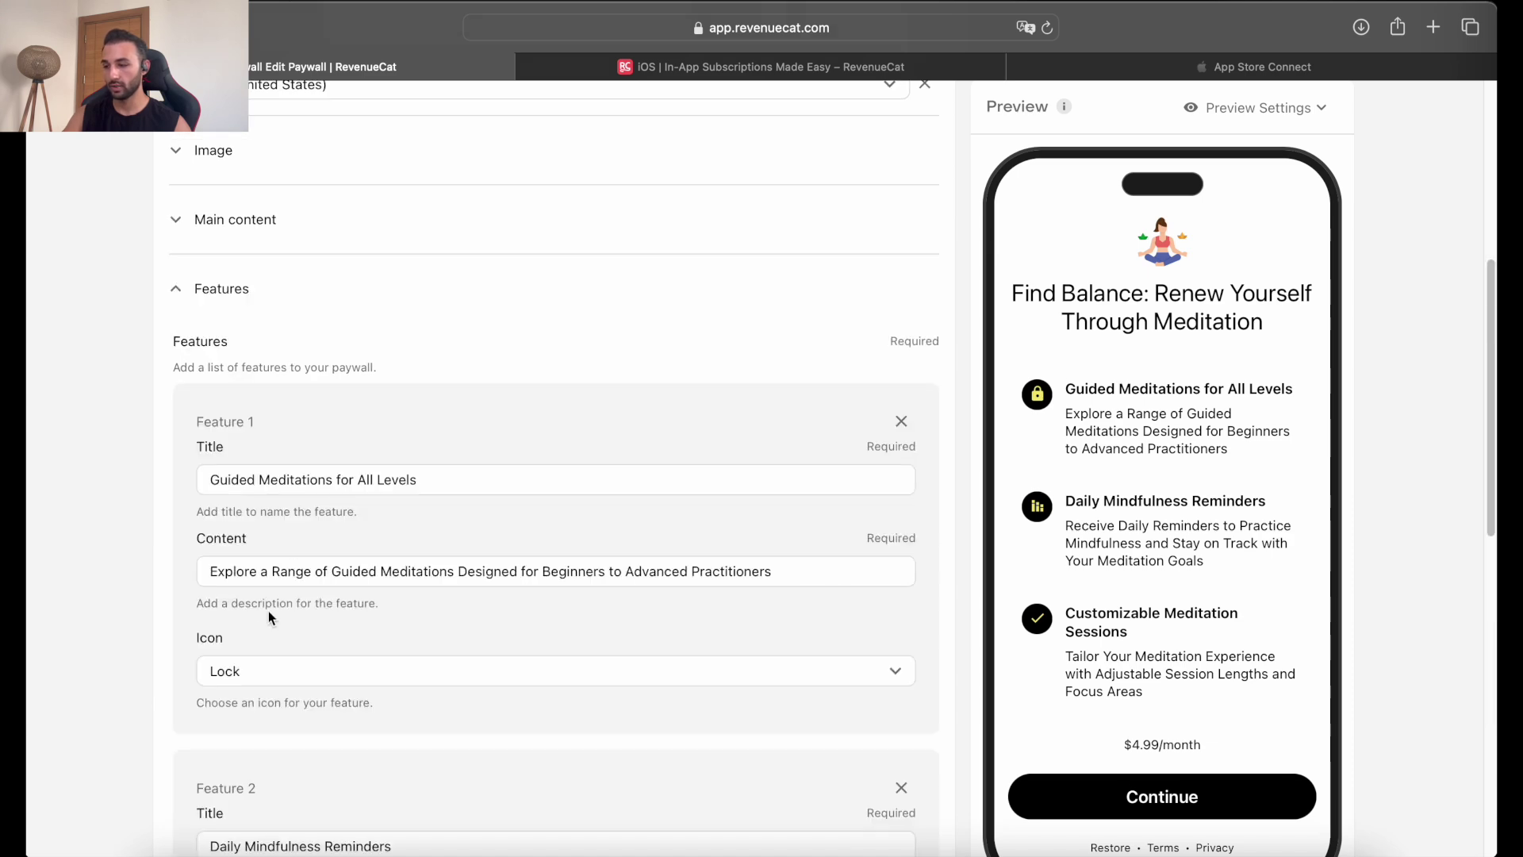
{"action": "scroll", "coordinate": [301, 526], "scroll_direction": "down", "scroll_amount": 5}
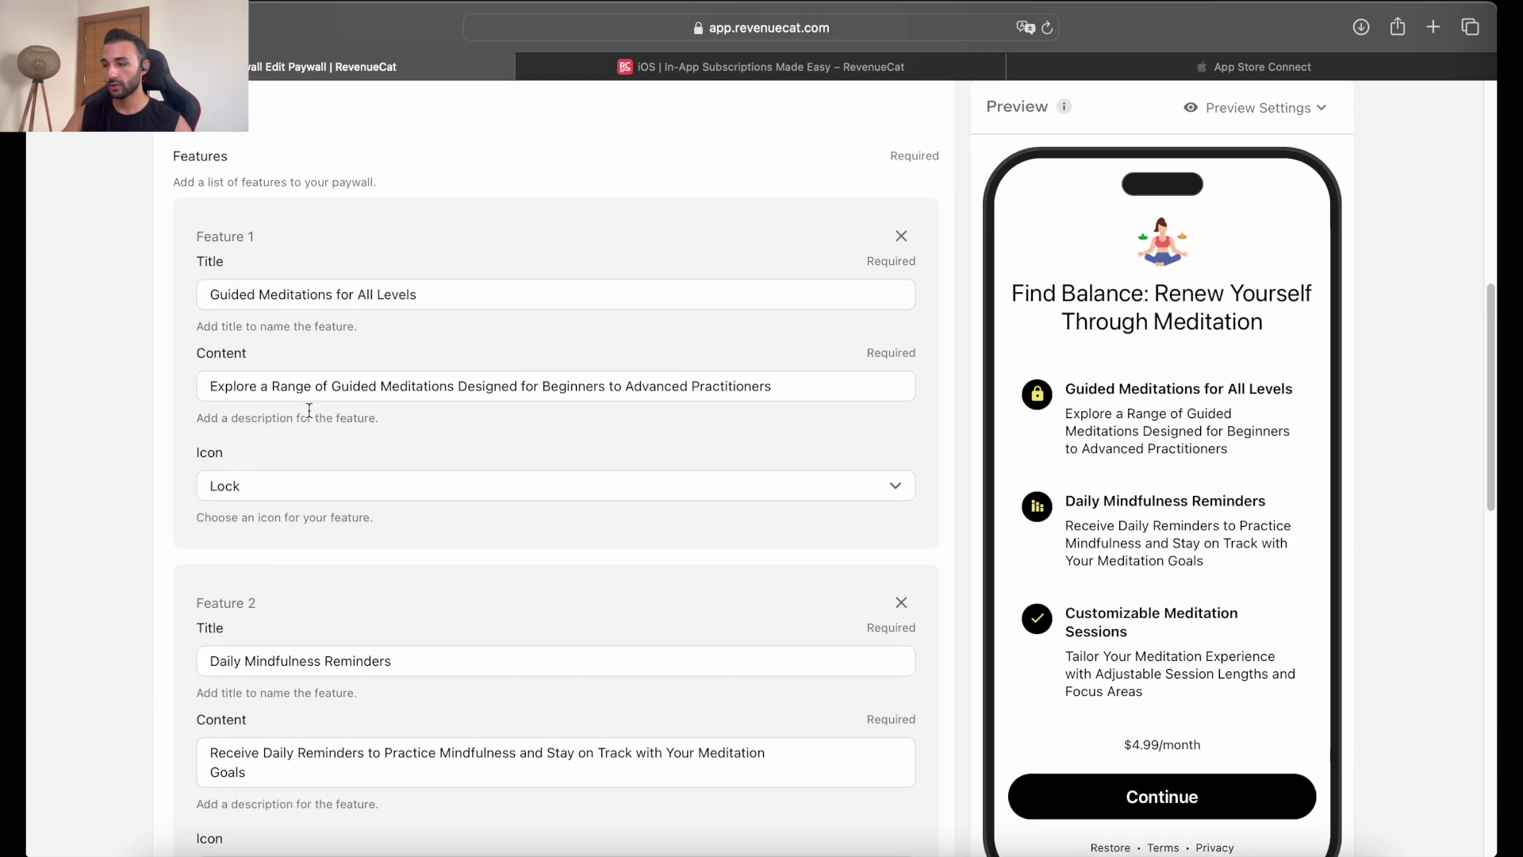
{"action": "mouse_move", "coordinate": [372, 277]}
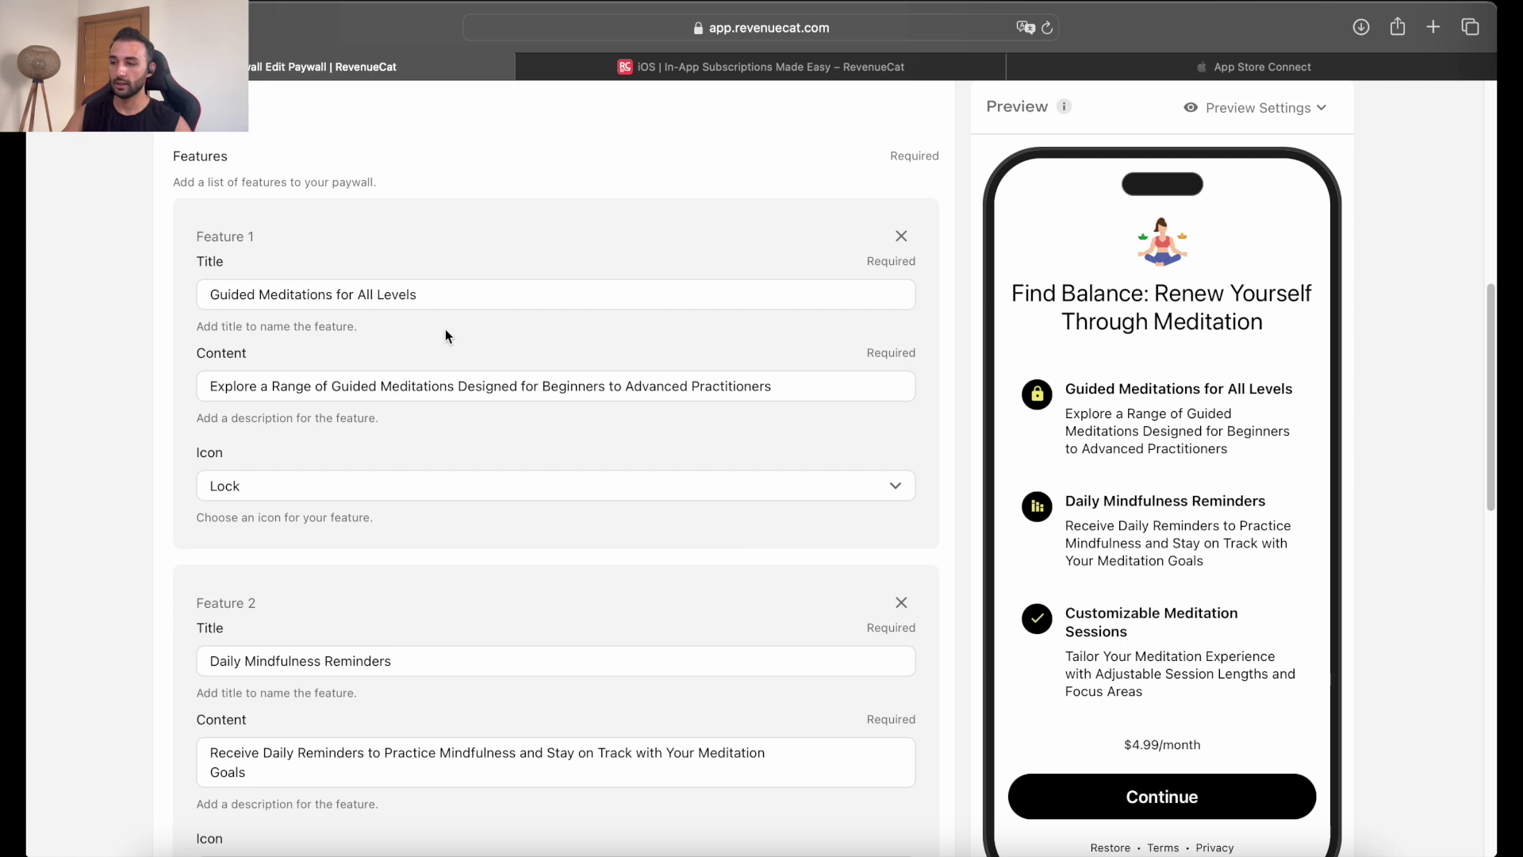
{"action": "mouse_move", "coordinate": [370, 379]}
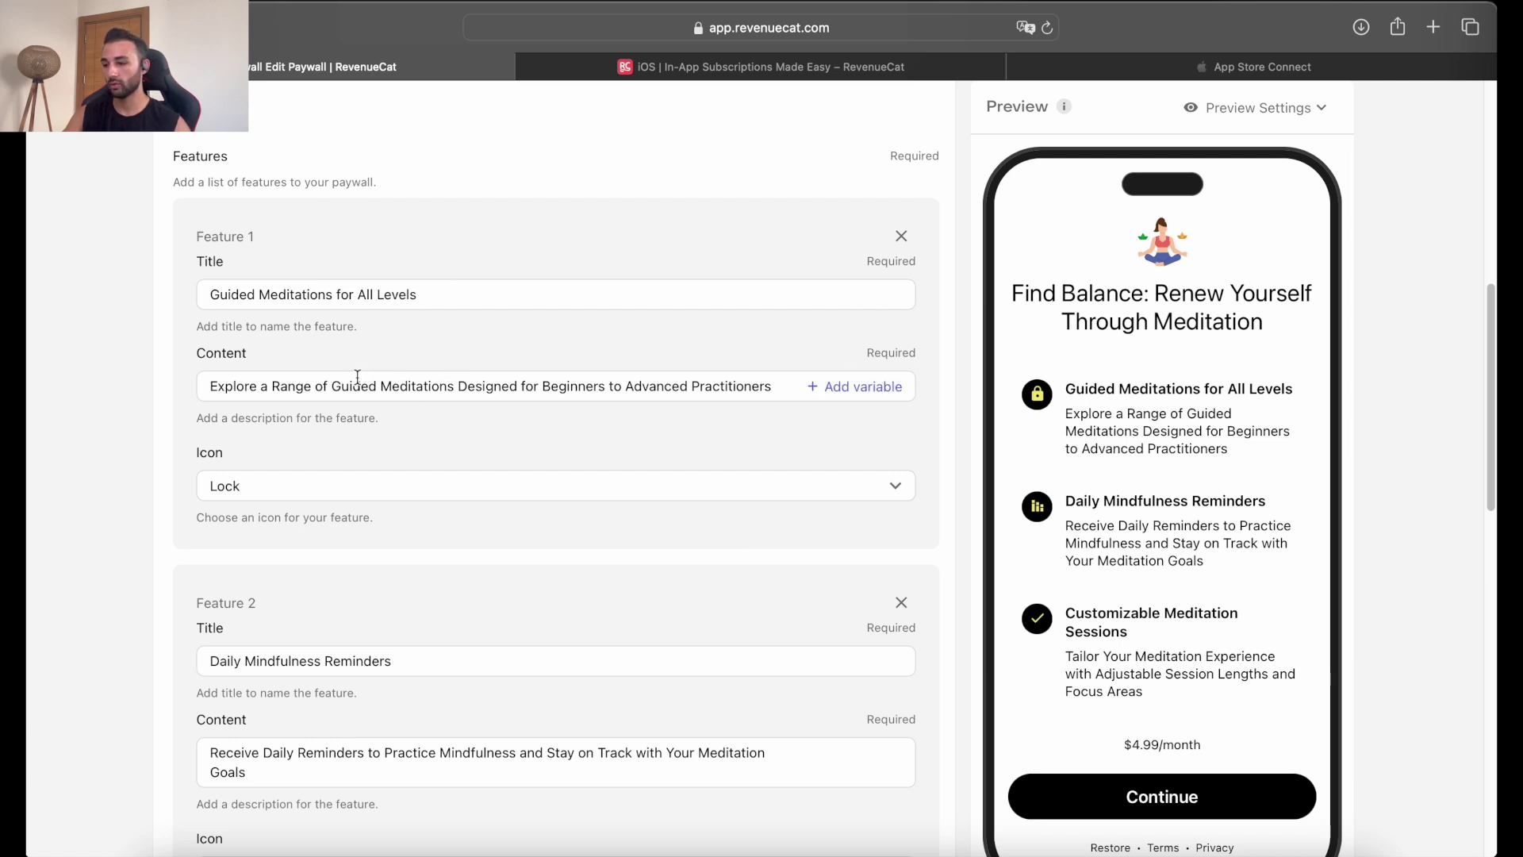
{"action": "mouse_move", "coordinate": [272, 301]}
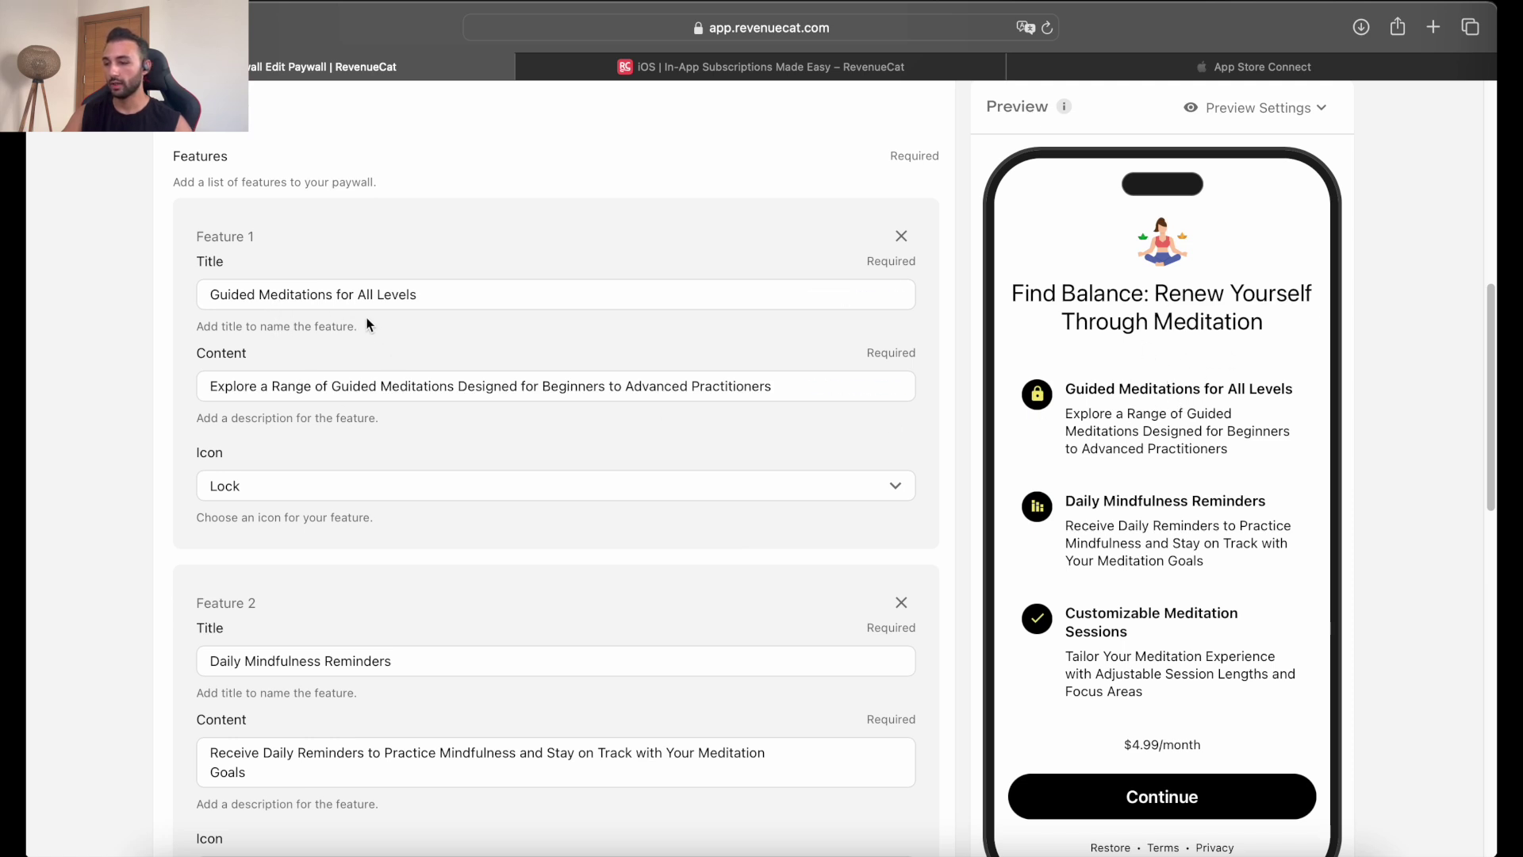
{"action": "scroll", "coordinate": [327, 359], "scroll_direction": "down", "scroll_amount": 5}
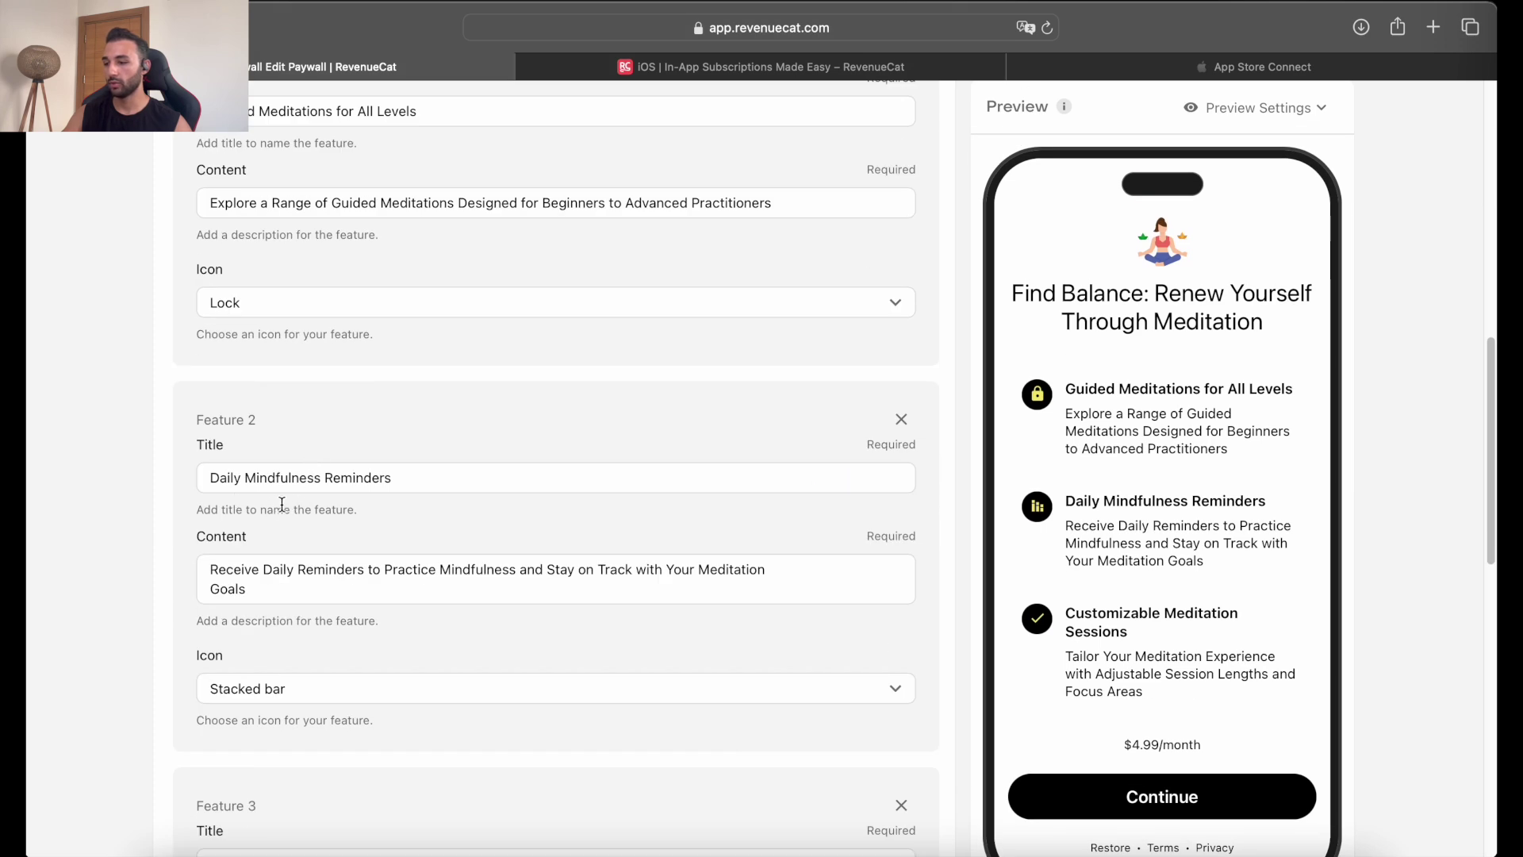
{"action": "scroll", "coordinate": [282, 504], "scroll_direction": "down", "scroll_amount": 1}
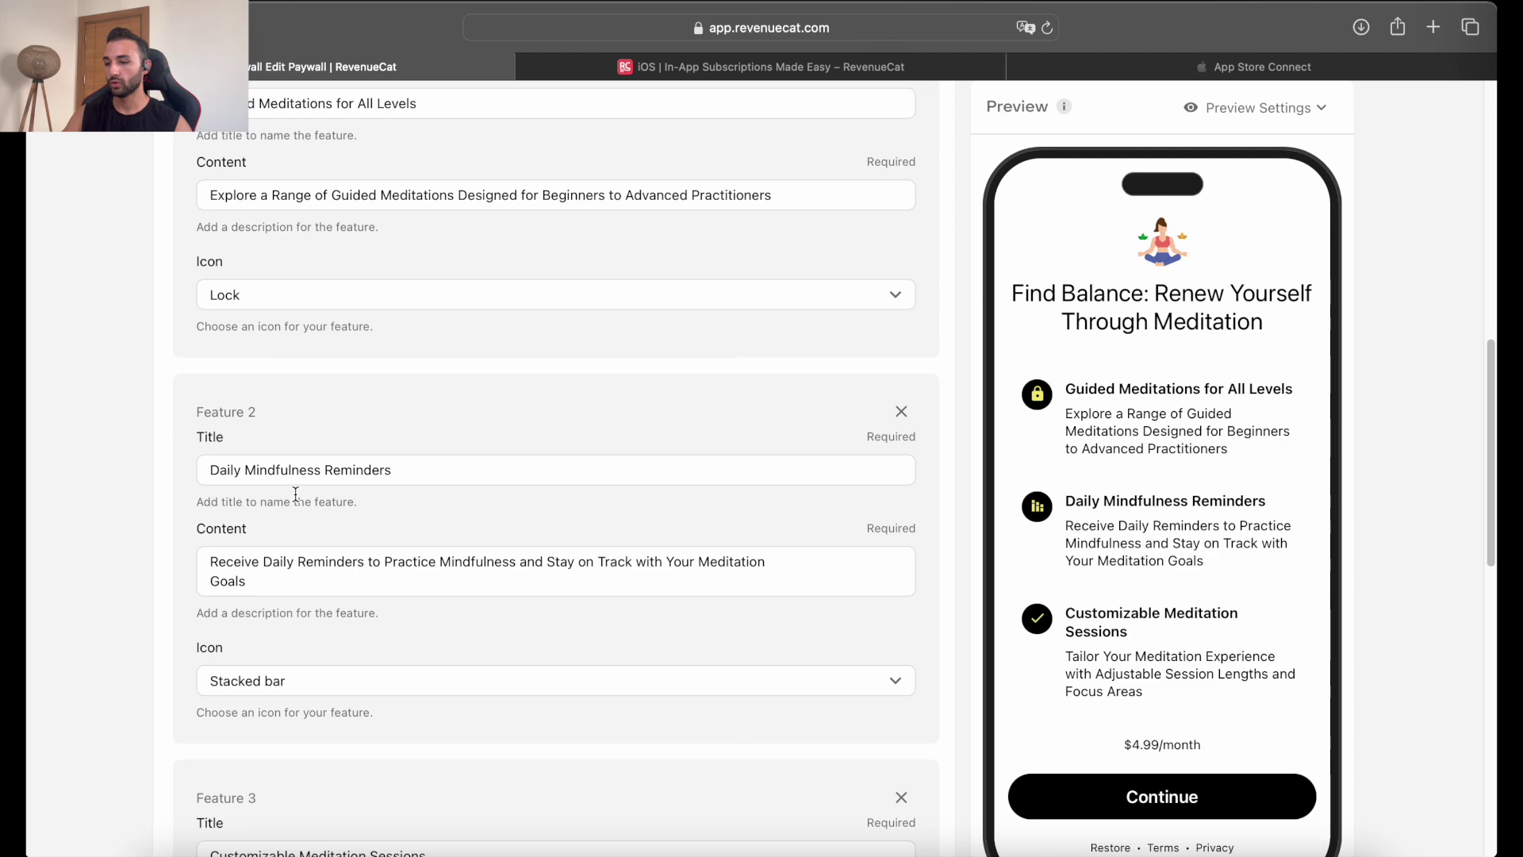
{"action": "scroll", "coordinate": [364, 476], "scroll_direction": "down", "scroll_amount": 4}
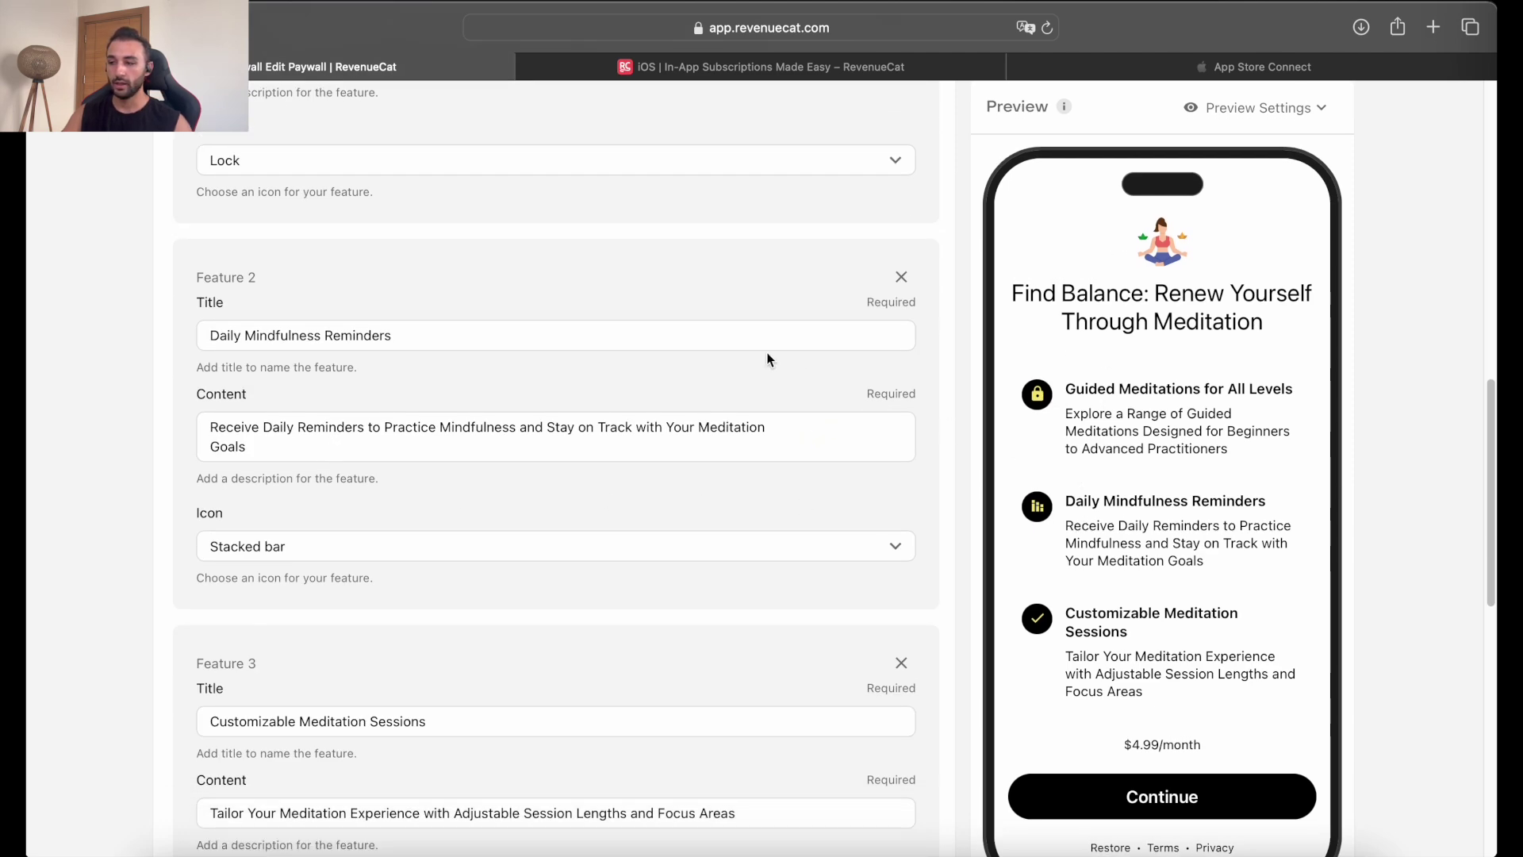
{"action": "scroll", "coordinate": [768, 359], "scroll_direction": "up", "scroll_amount": 10}
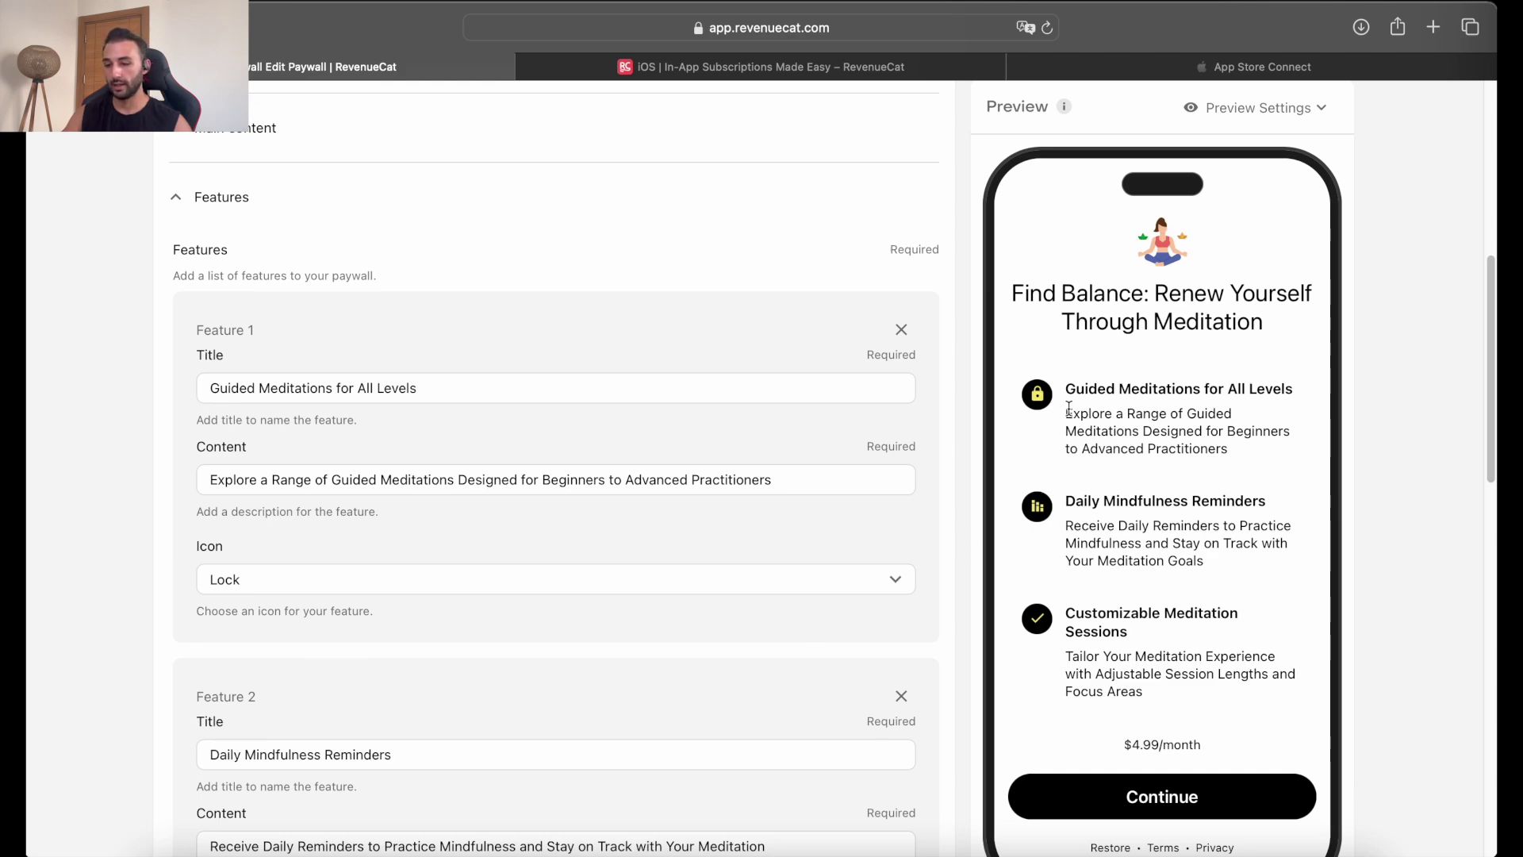
{"action": "scroll", "coordinate": [476, 492], "scroll_direction": "down", "scroll_amount": 10}
{"action": "scroll", "coordinate": [389, 492], "scroll_direction": "up", "scroll_amount": 20}
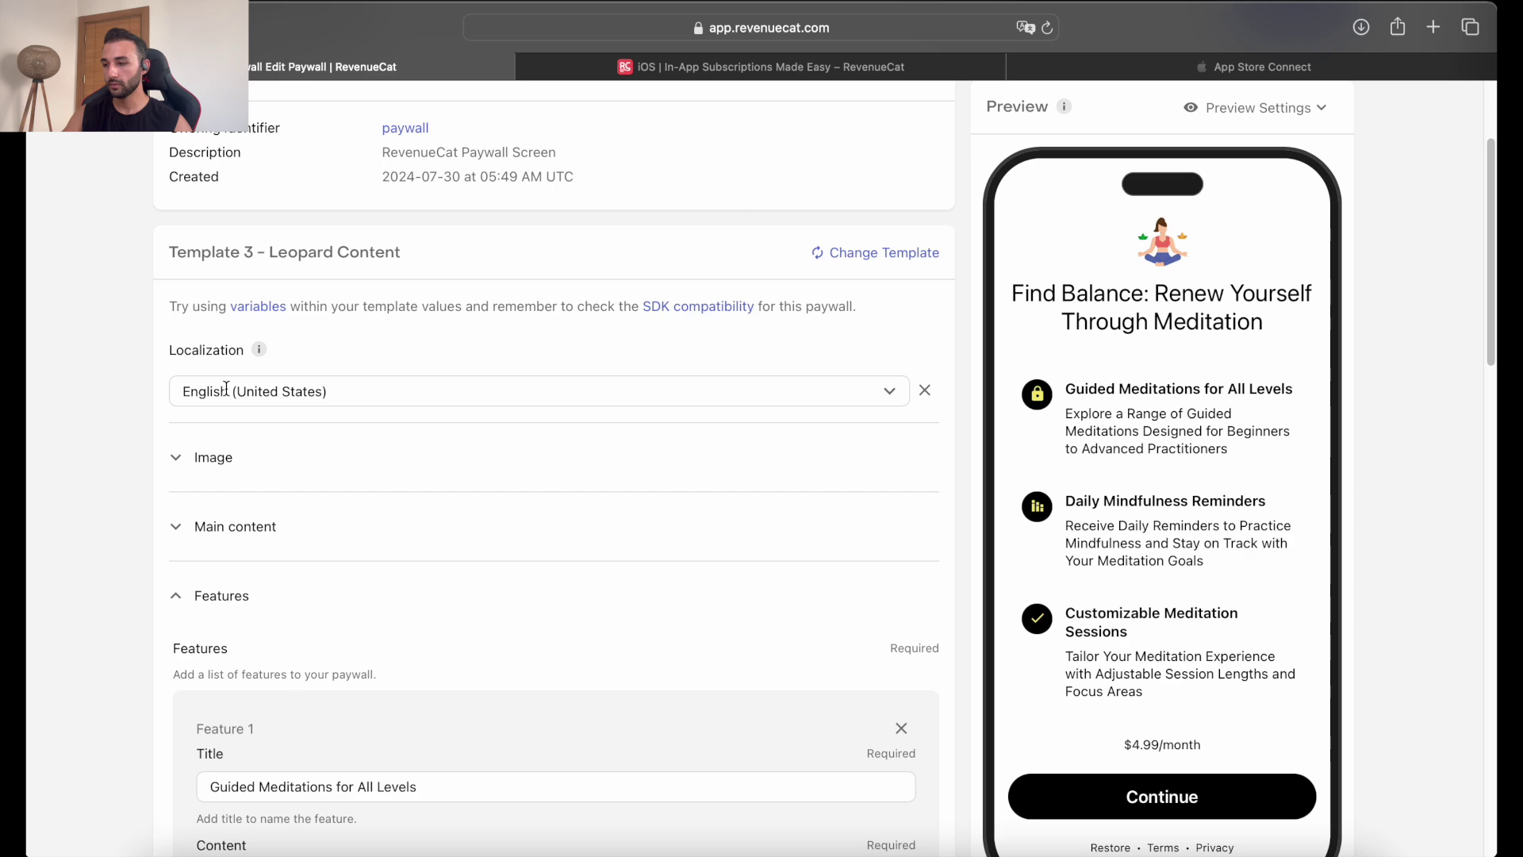
Collapse Features and expand the Package settings showing the $rc_monthly package.
{"action": "left_click", "coordinate": [187, 596]}
{"action": "scroll", "coordinate": [223, 579], "scroll_direction": "down", "scroll_amount": 2}
{"action": "left_click", "coordinate": [226, 600]}
{"action": "scroll", "coordinate": [229, 593], "scroll_direction": "down", "scroll_amount": 2}
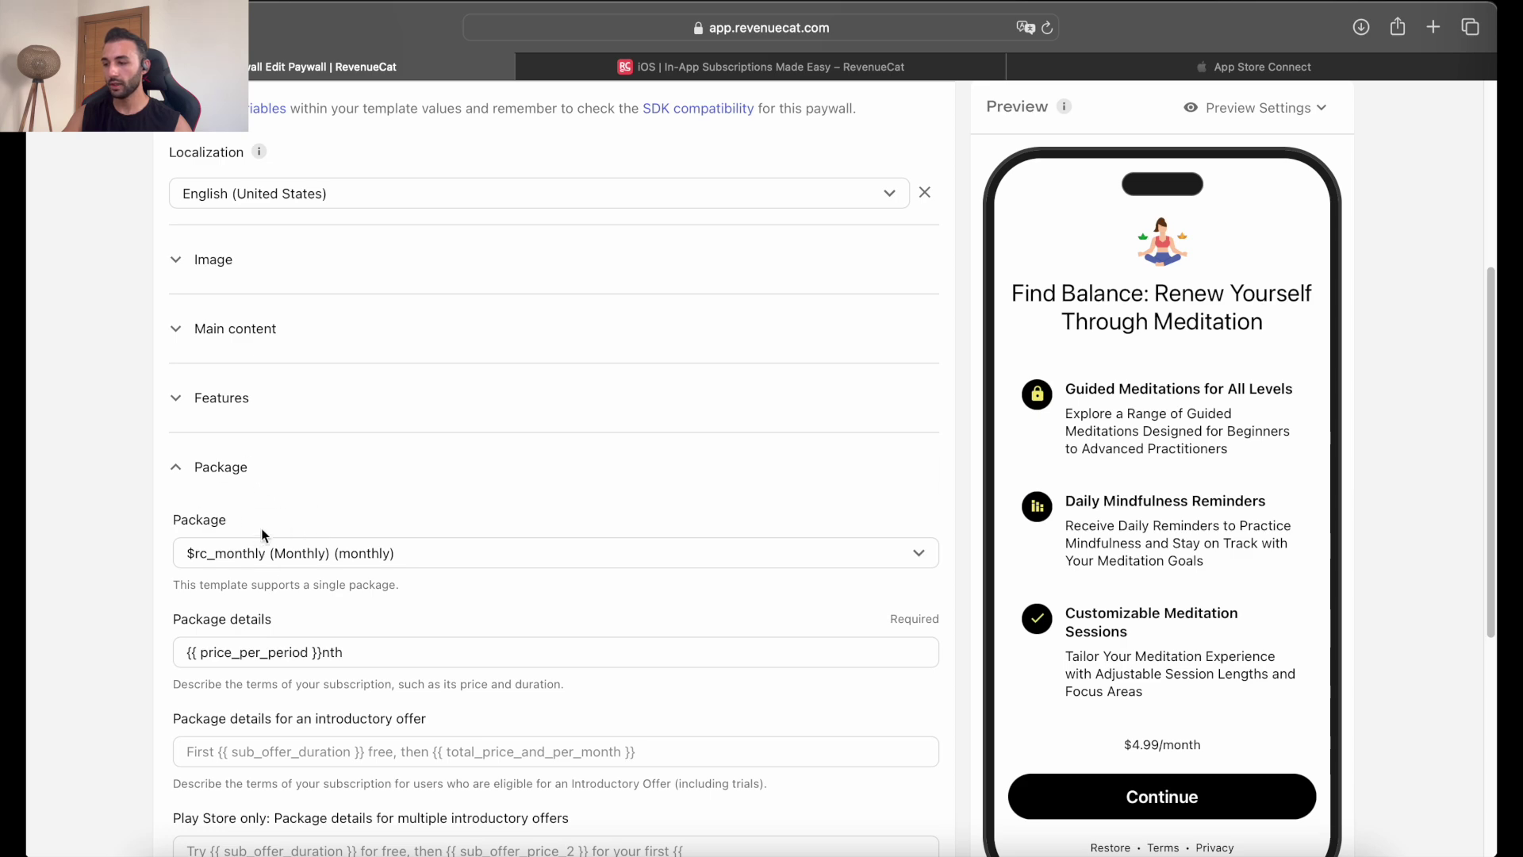
Check the Package dropdown options and keep the $rc_monthly package.
{"action": "scroll", "coordinate": [355, 532], "scroll_direction": "down", "scroll_amount": 2}
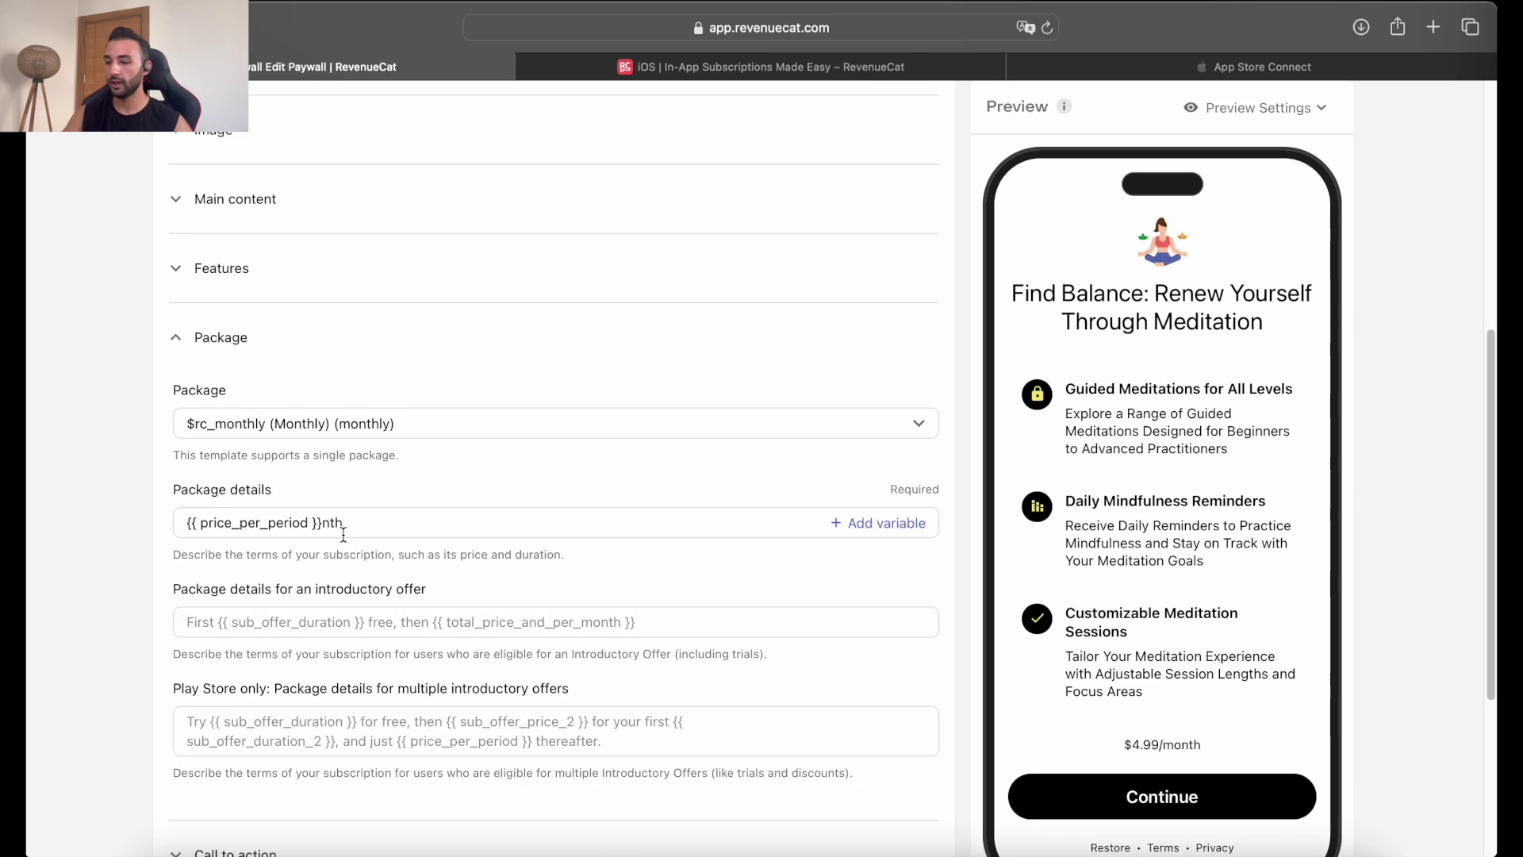
{"action": "scroll", "coordinate": [260, 492], "scroll_direction": "down", "scroll_amount": 2}
{"action": "scroll", "coordinate": [283, 504], "scroll_direction": "up", "scroll_amount": 2}
{"action": "left_click", "coordinate": [441, 424]}
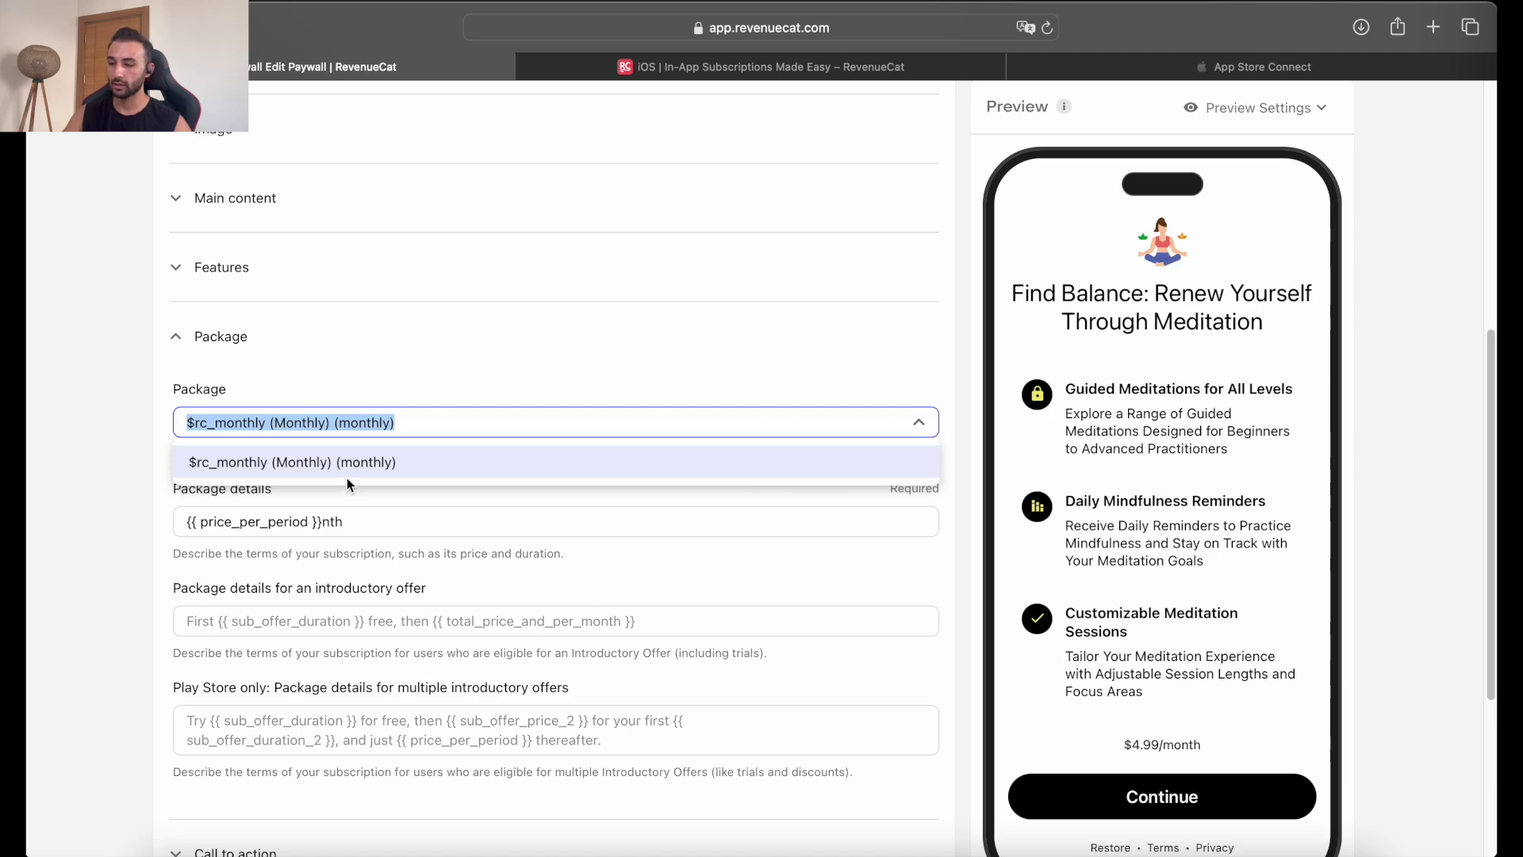
{"action": "left_click", "coordinate": [187, 469]}
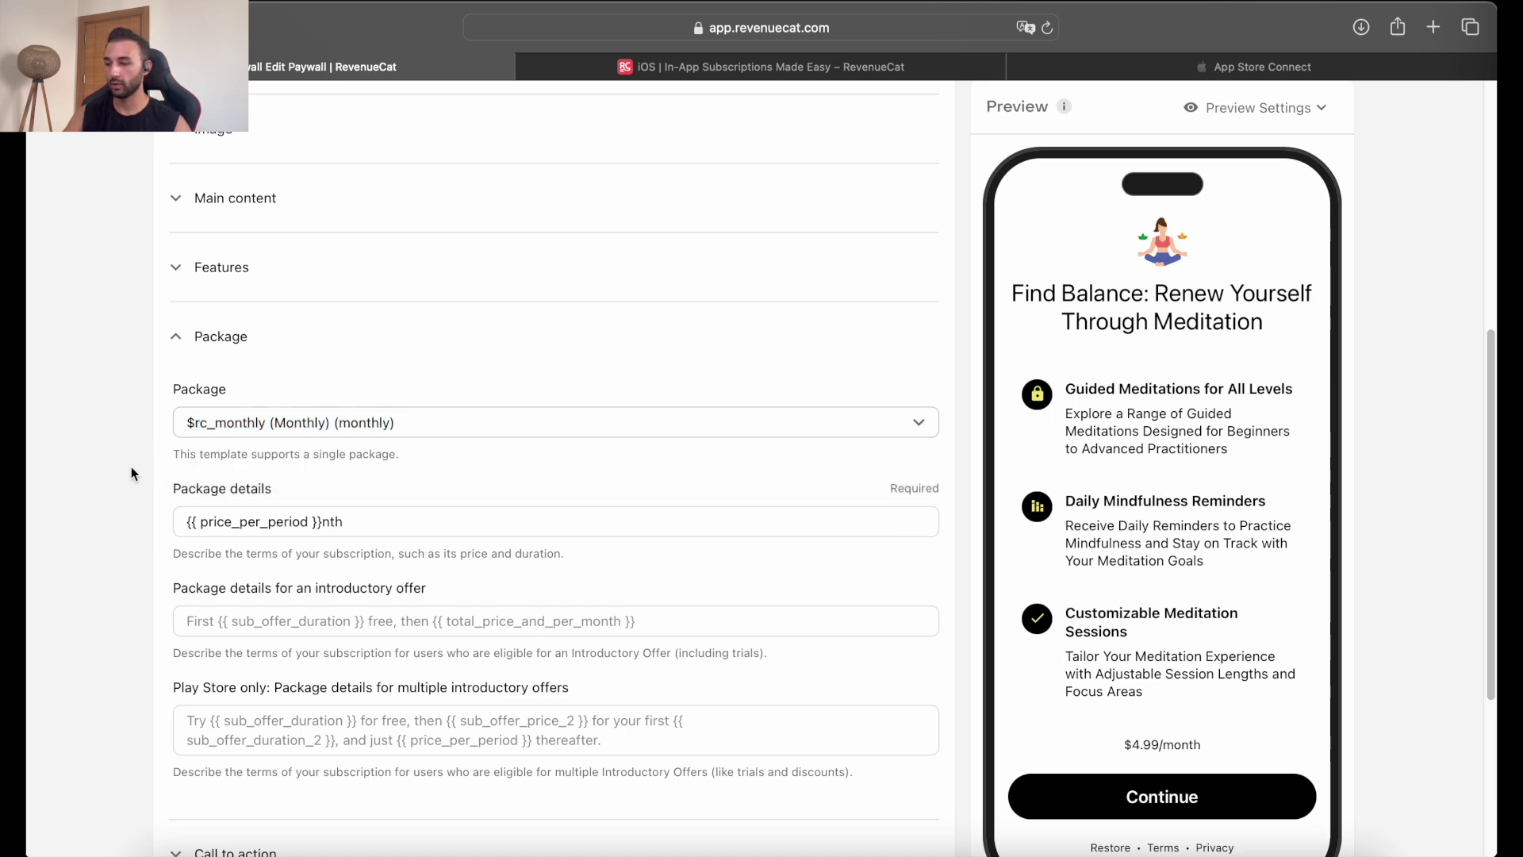
Expand Call to action to review its colours, then expand Footer links.
{"action": "scroll", "coordinate": [270, 533], "scroll_direction": "down", "scroll_amount": 1}
{"action": "scroll", "coordinate": [270, 533], "scroll_direction": "down", "scroll_amount": 5}
{"action": "left_click", "coordinate": [262, 591]}
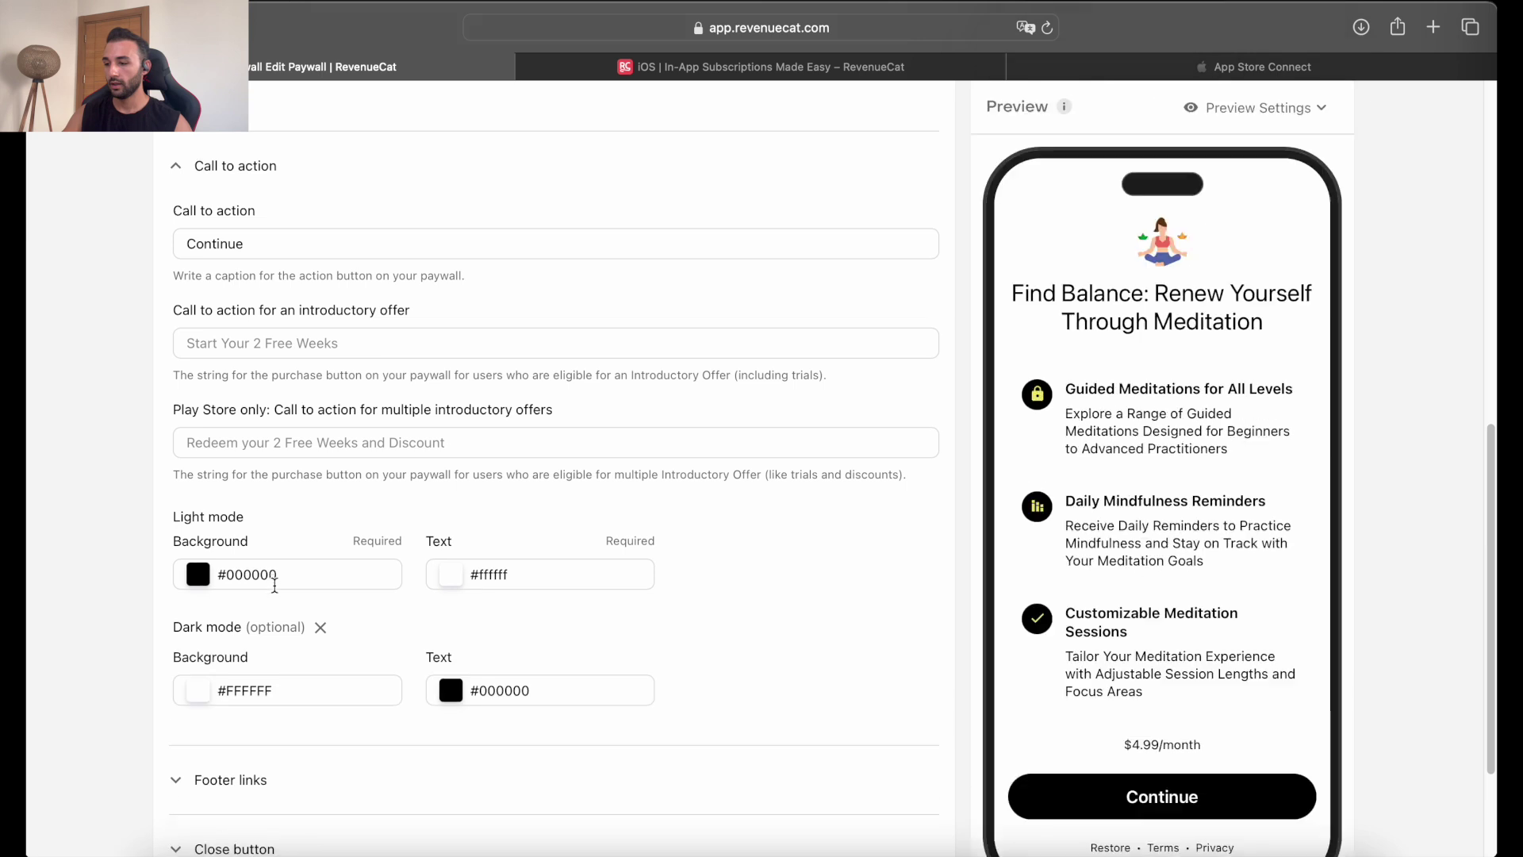
{"action": "scroll", "coordinate": [280, 570], "scroll_direction": "up", "scroll_amount": 1}
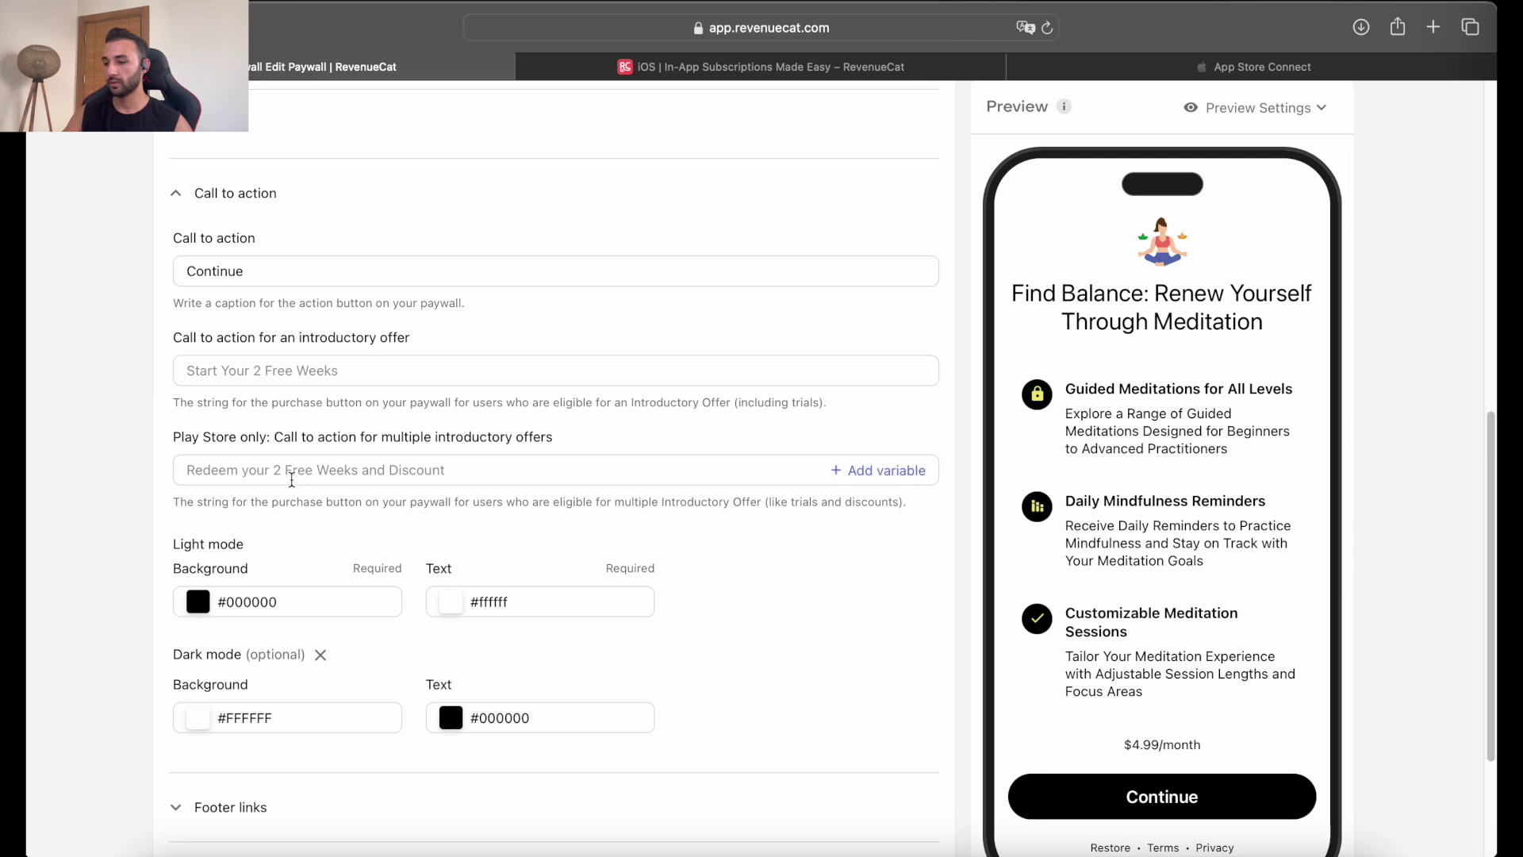
{"action": "scroll", "coordinate": [295, 476], "scroll_direction": "down", "scroll_amount": 1}
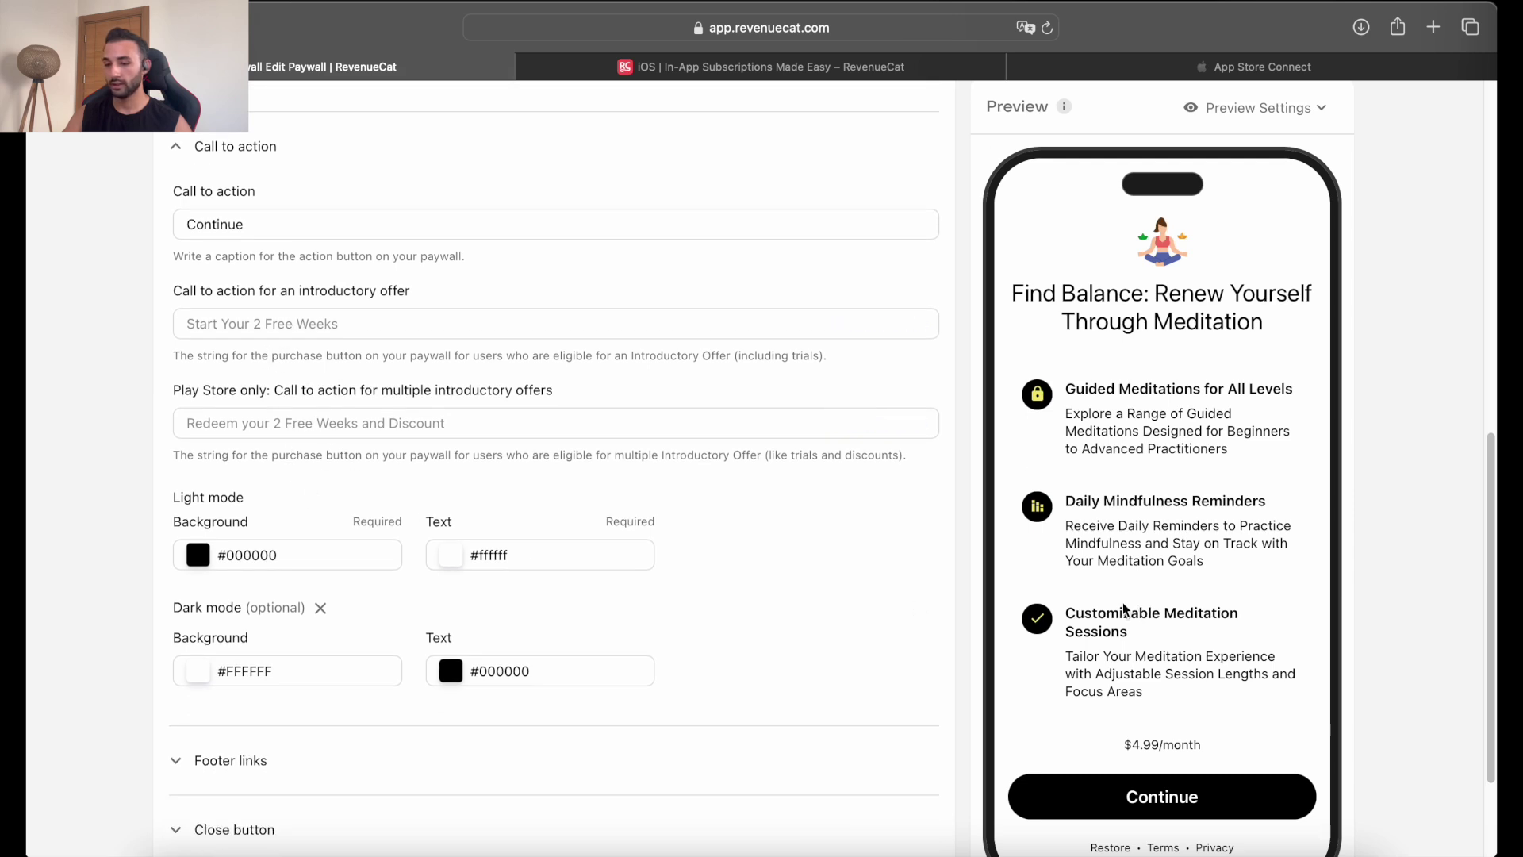
{"action": "scroll", "coordinate": [1087, 504], "scroll_direction": "down", "scroll_amount": 1}
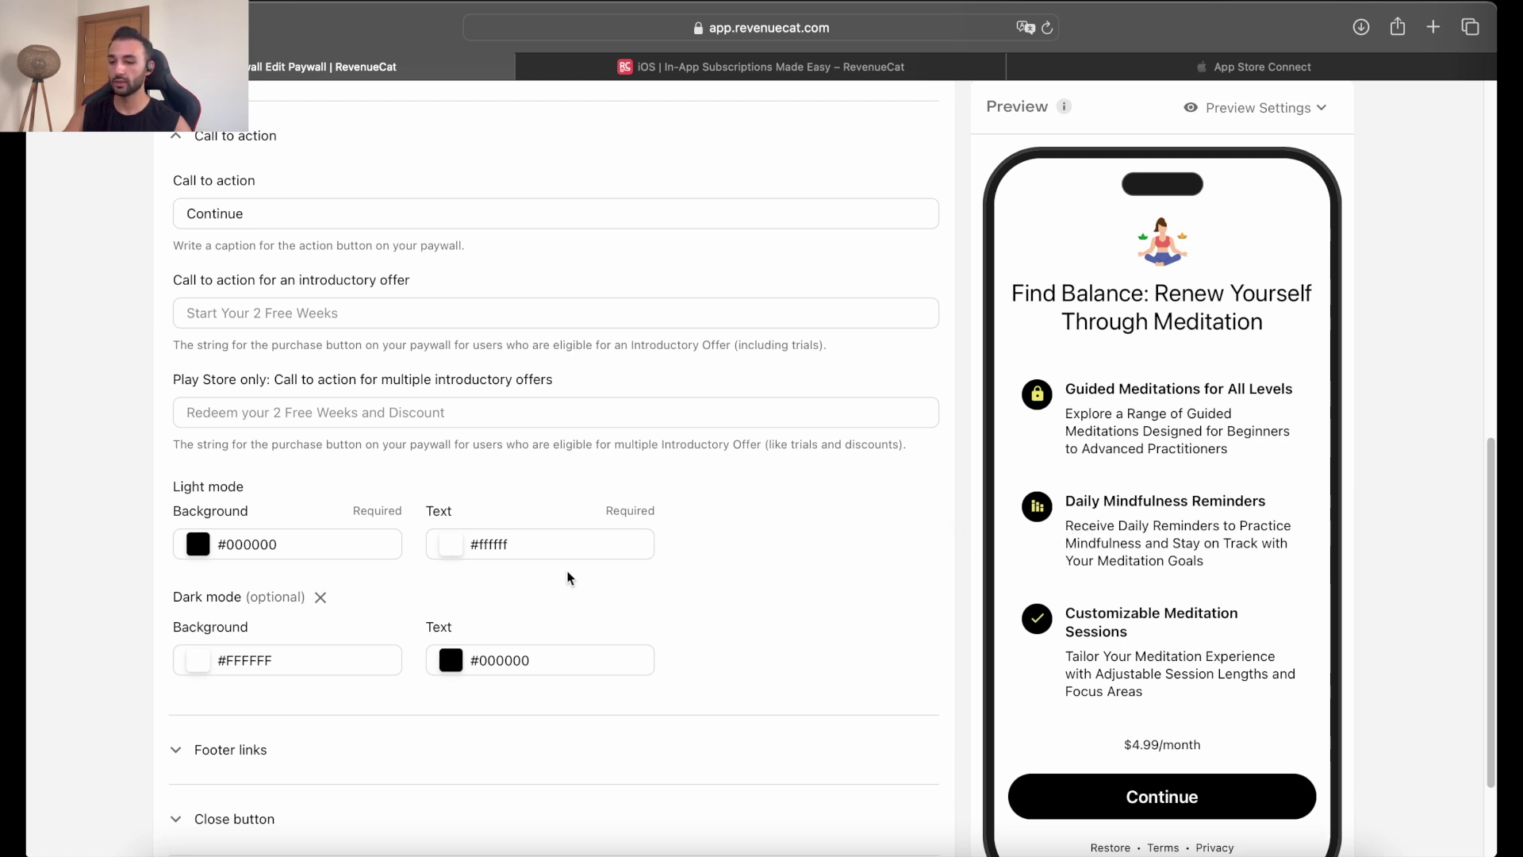
{"action": "left_click", "coordinate": [228, 752]}
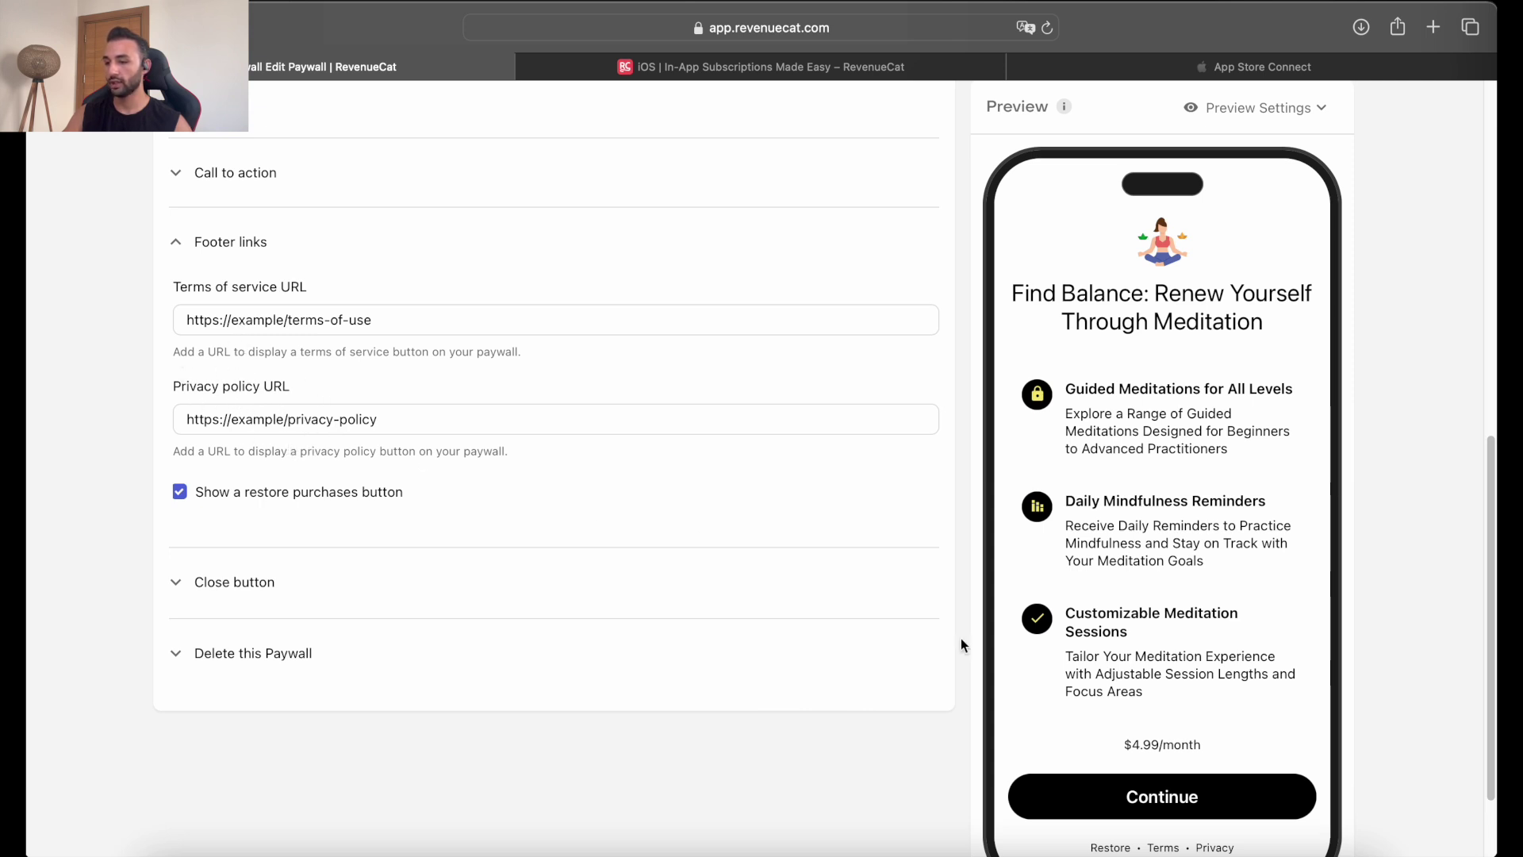
In the simulator's paywall, open and close Terms and conditions, then open Privacy policy.
{"action": "left_click", "coordinate": [1204, 792]}
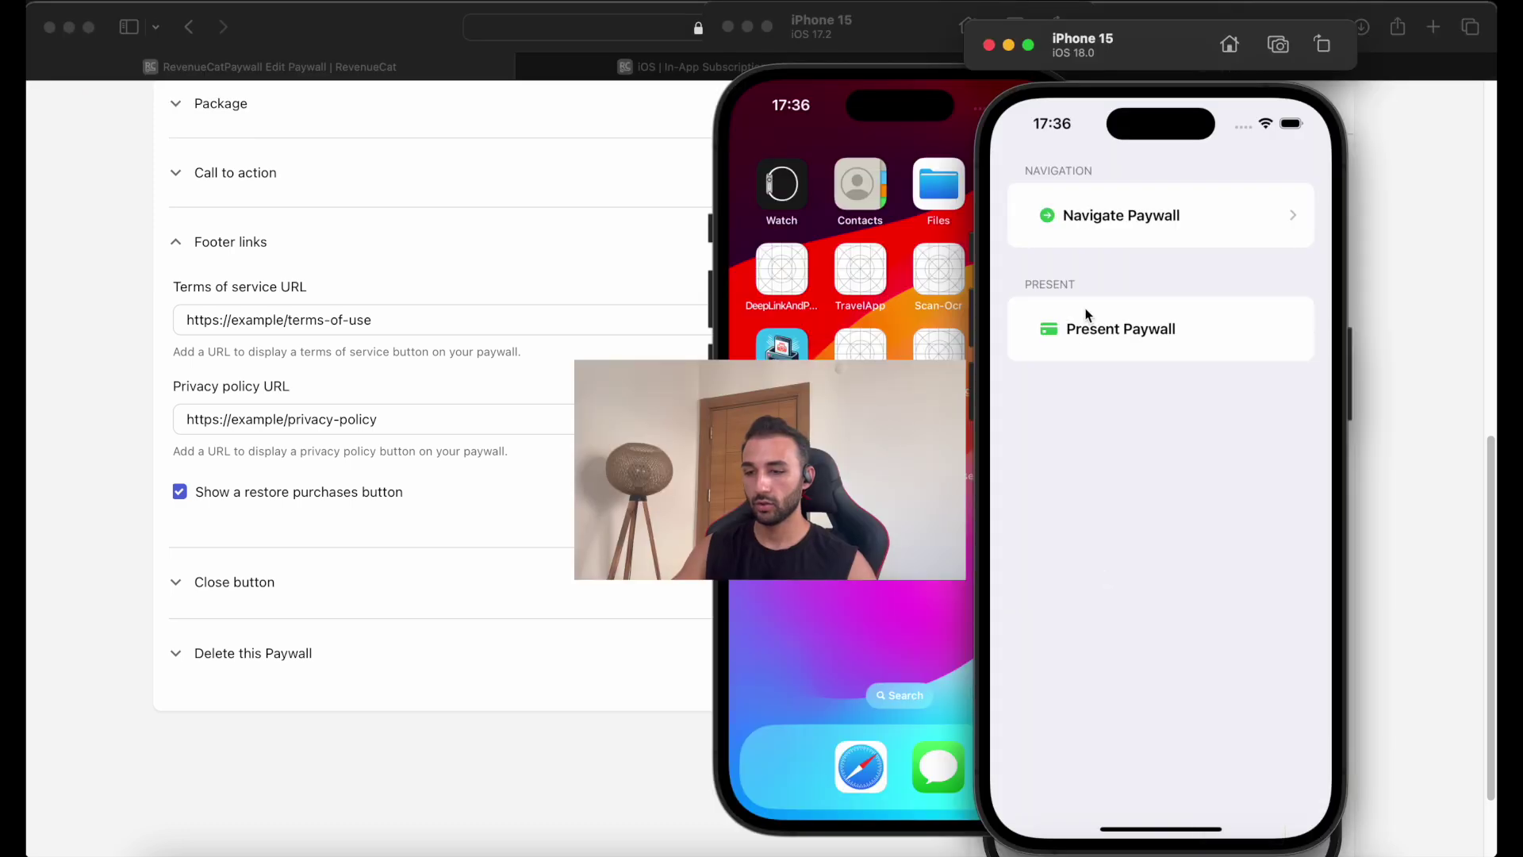
{"action": "left_click", "coordinate": [1110, 238]}
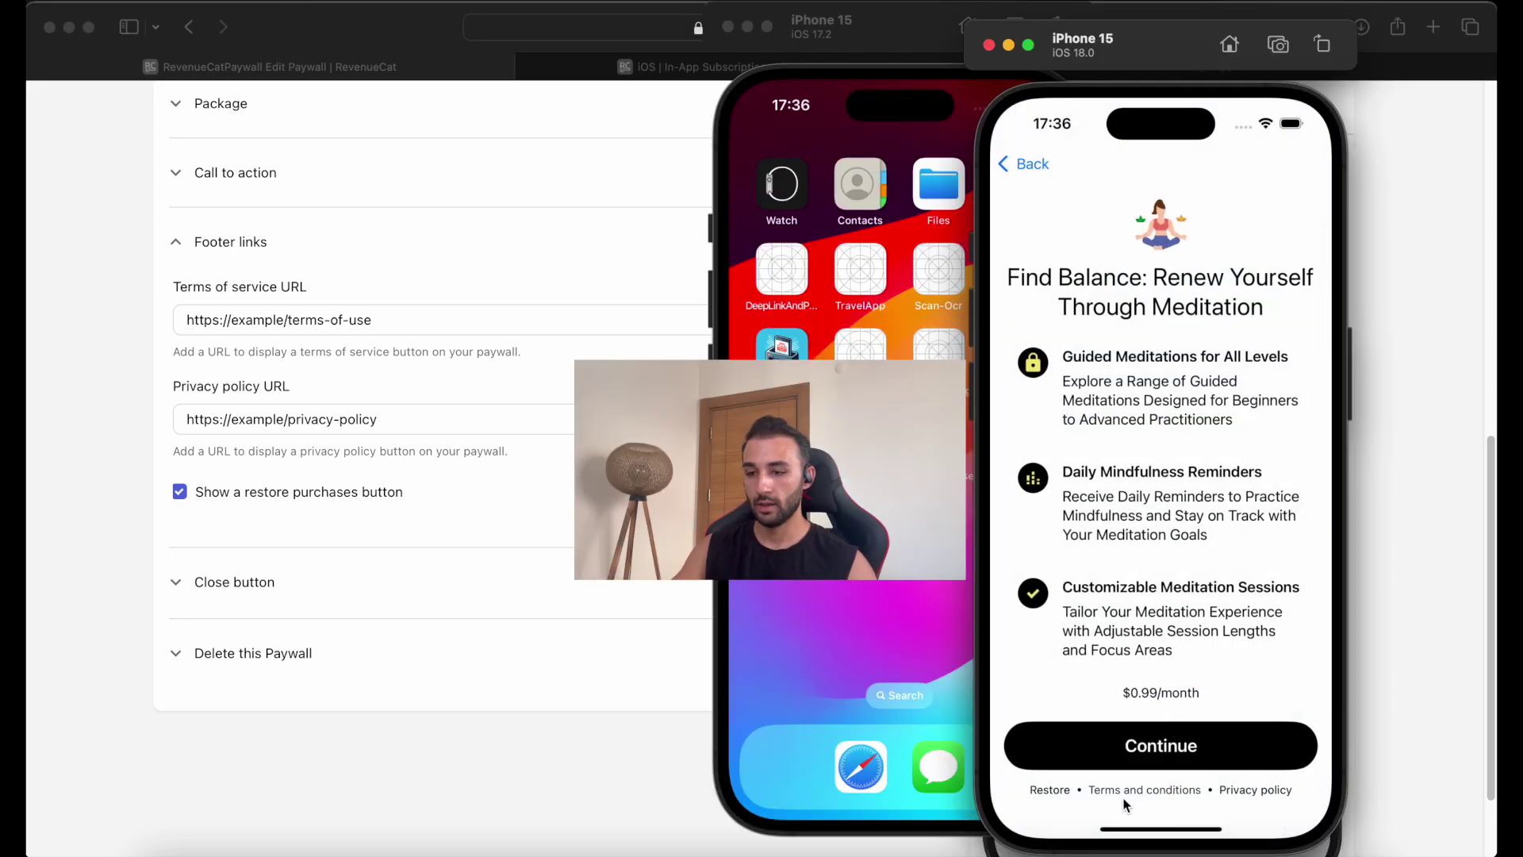
{"action": "left_click", "coordinate": [1131, 789]}
{"action": "left_click", "coordinate": [1309, 182]}
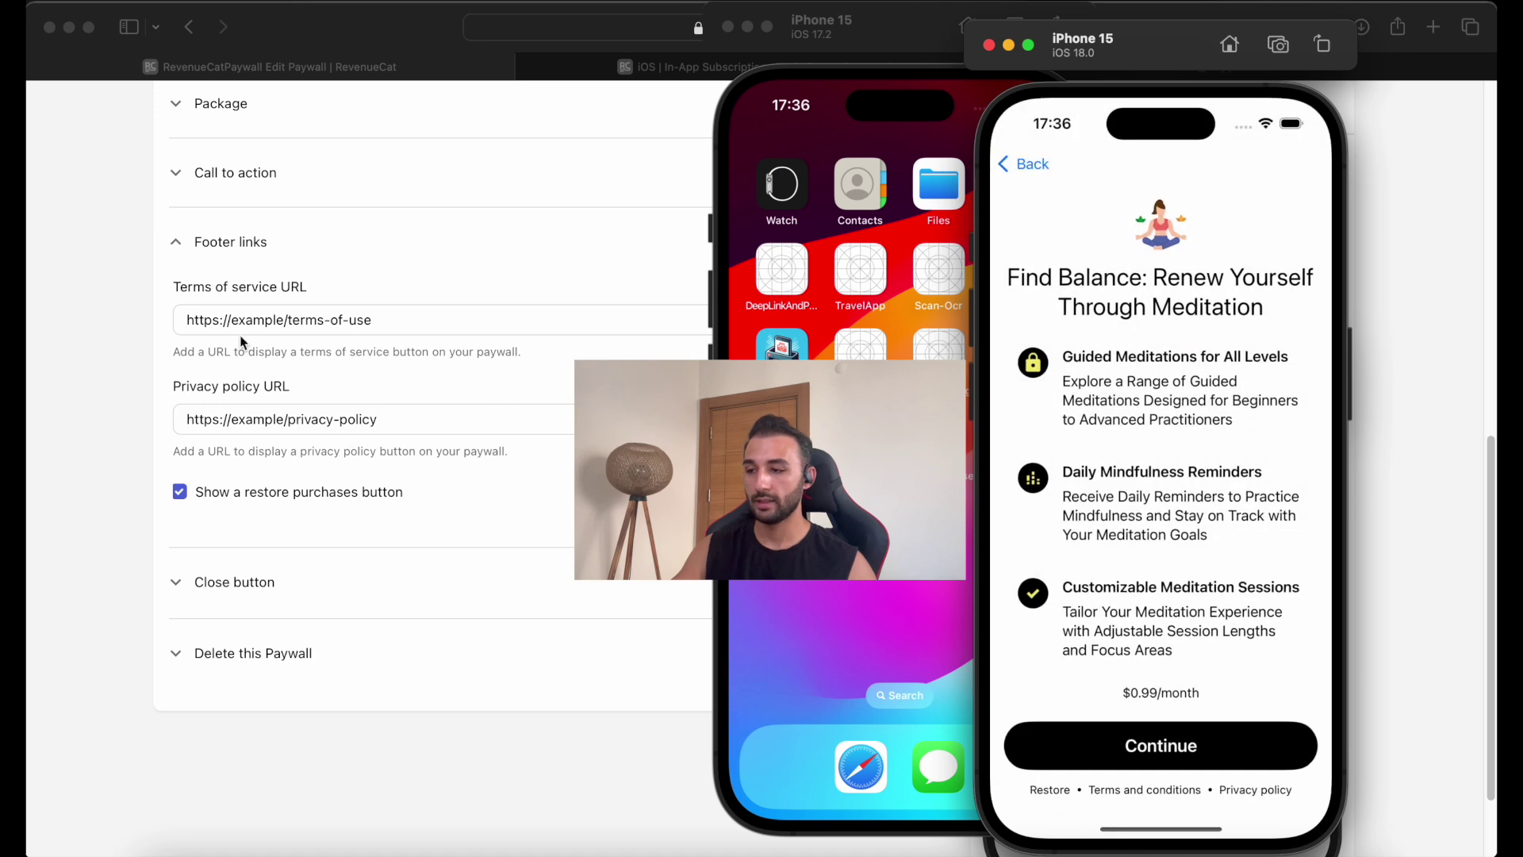
{"action": "left_click", "coordinate": [1250, 793]}
Dismiss the privacy page, try Restore and cancel the Apple ID prompt, then expand Close button settings.
{"action": "left_click", "coordinate": [254, 625]}
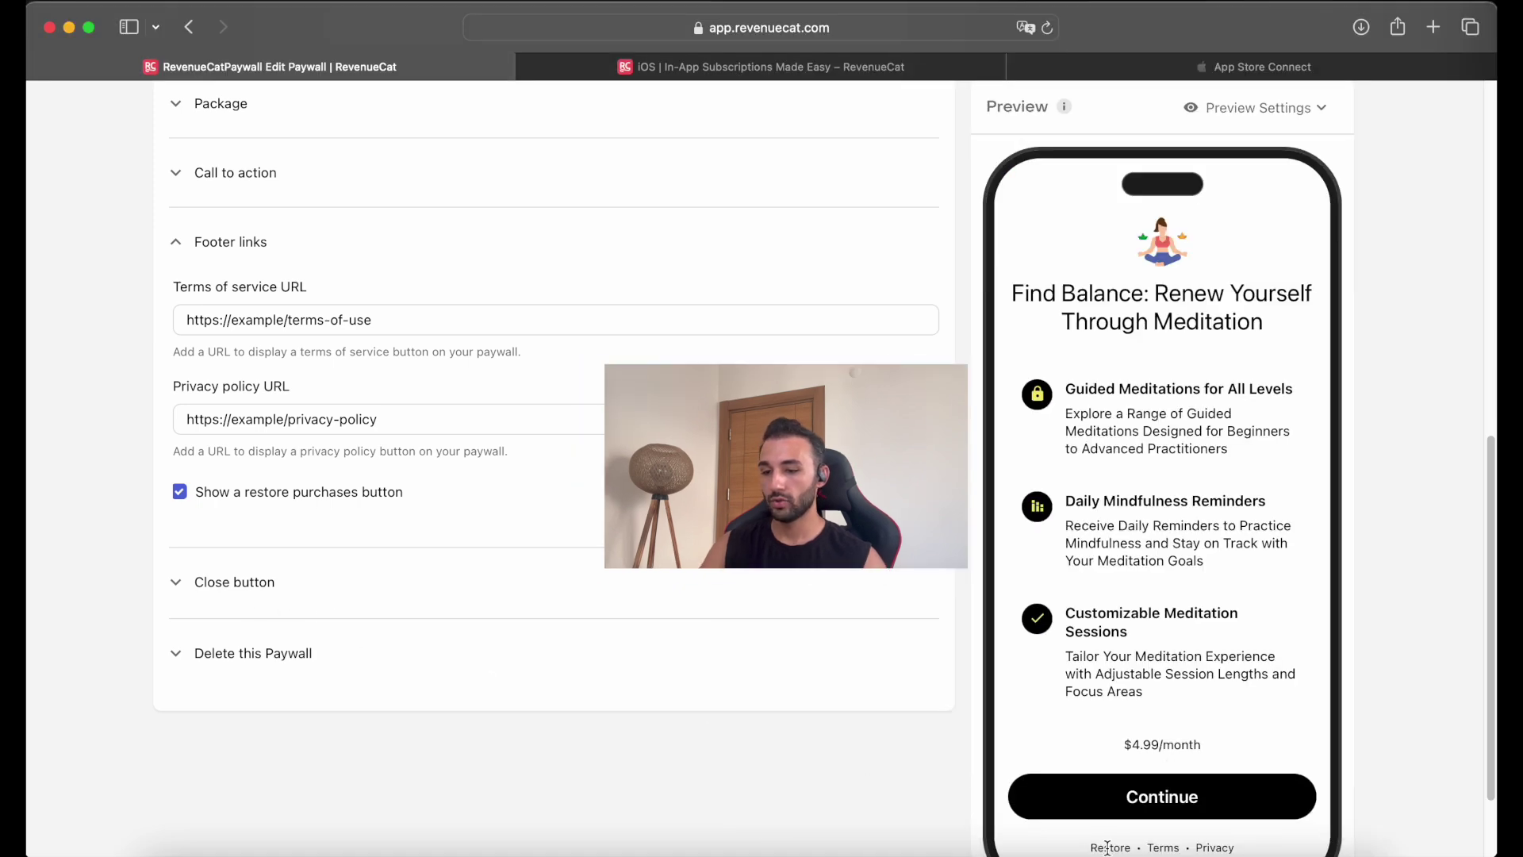
{"action": "left_click", "coordinate": [1241, 845]}
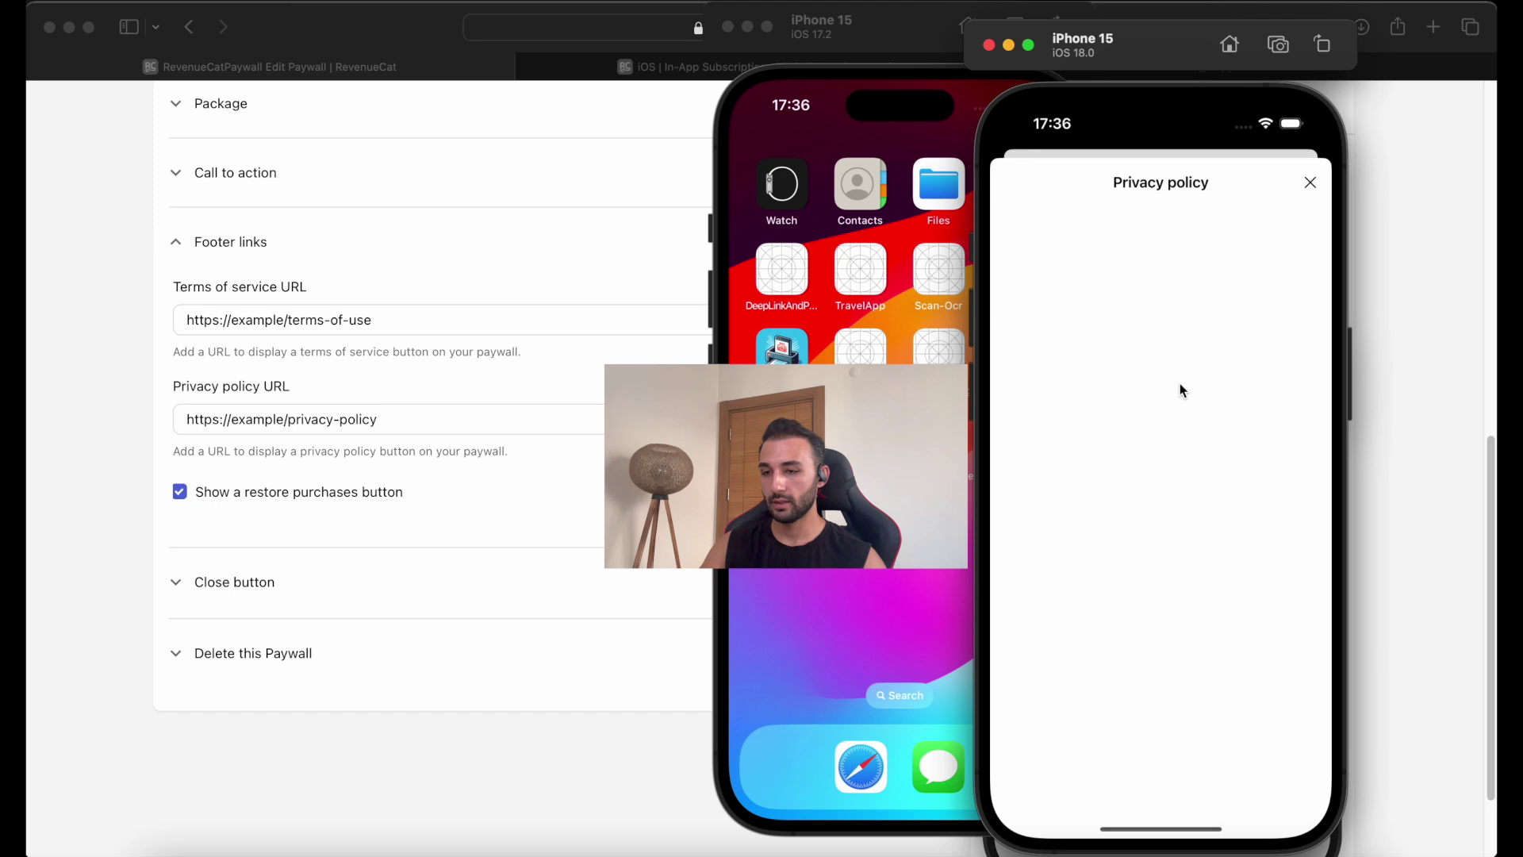
{"action": "left_click_drag", "start_coordinate": [1180, 385], "coordinate": [1107, 718]}
{"action": "left_click", "coordinate": [1064, 795]}
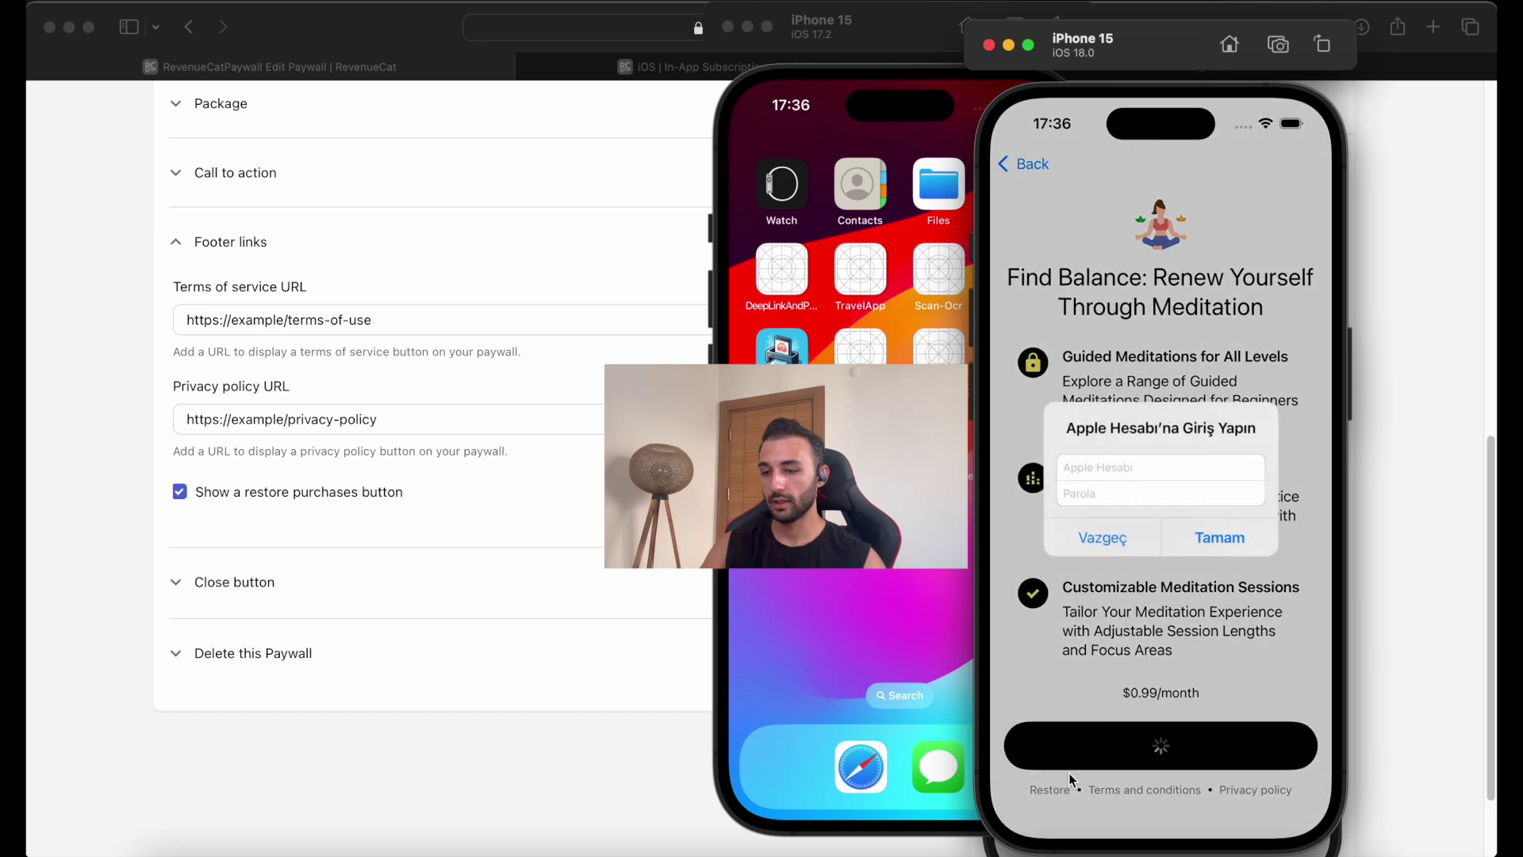
{"action": "left_click", "coordinate": [1100, 533]}
{"action": "left_click", "coordinate": [274, 616]}
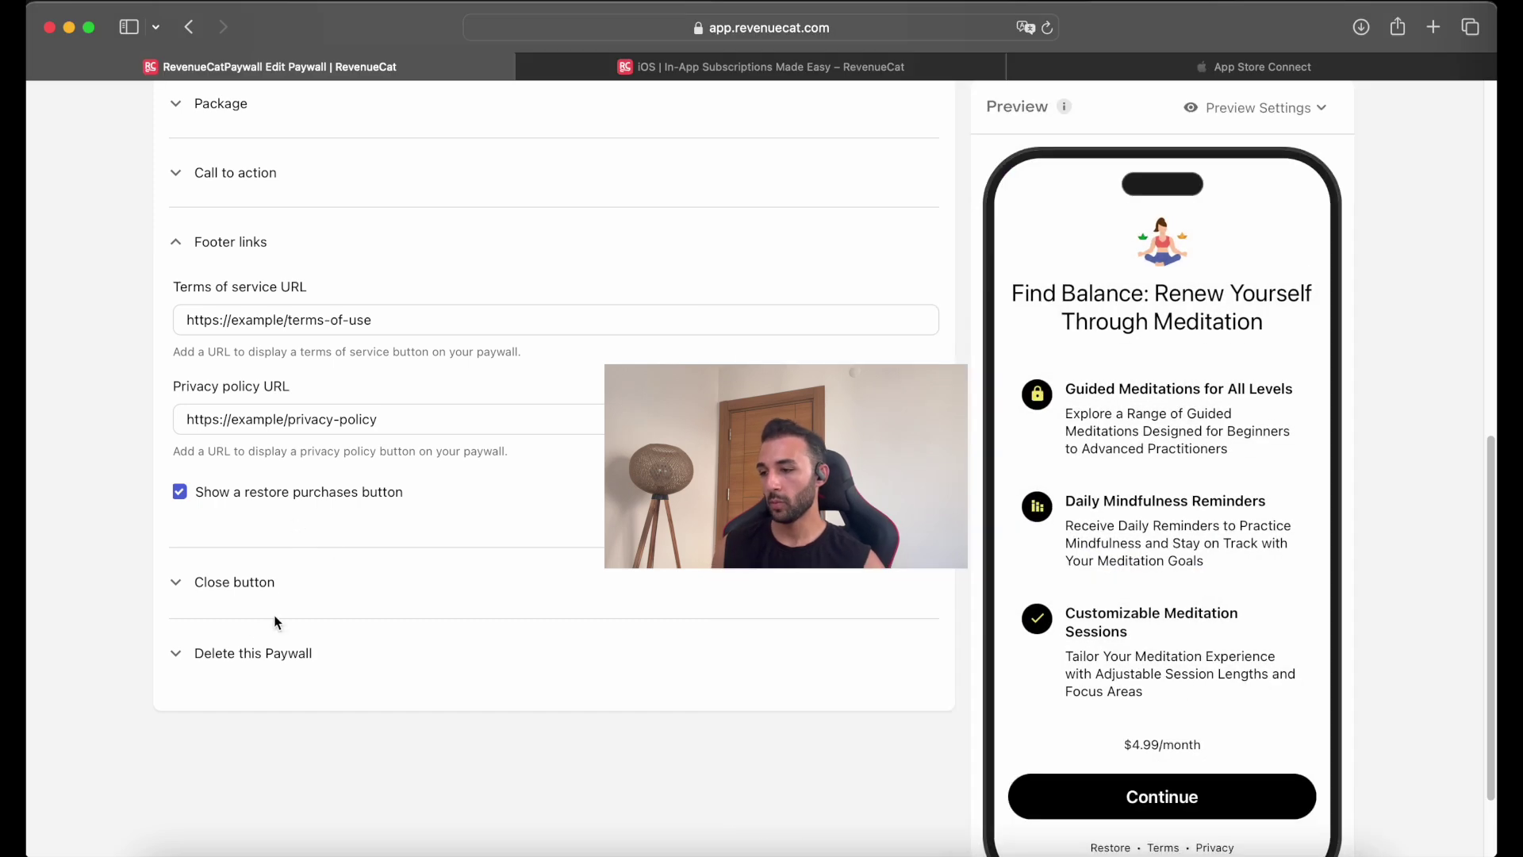
{"action": "left_click", "coordinate": [243, 584]}
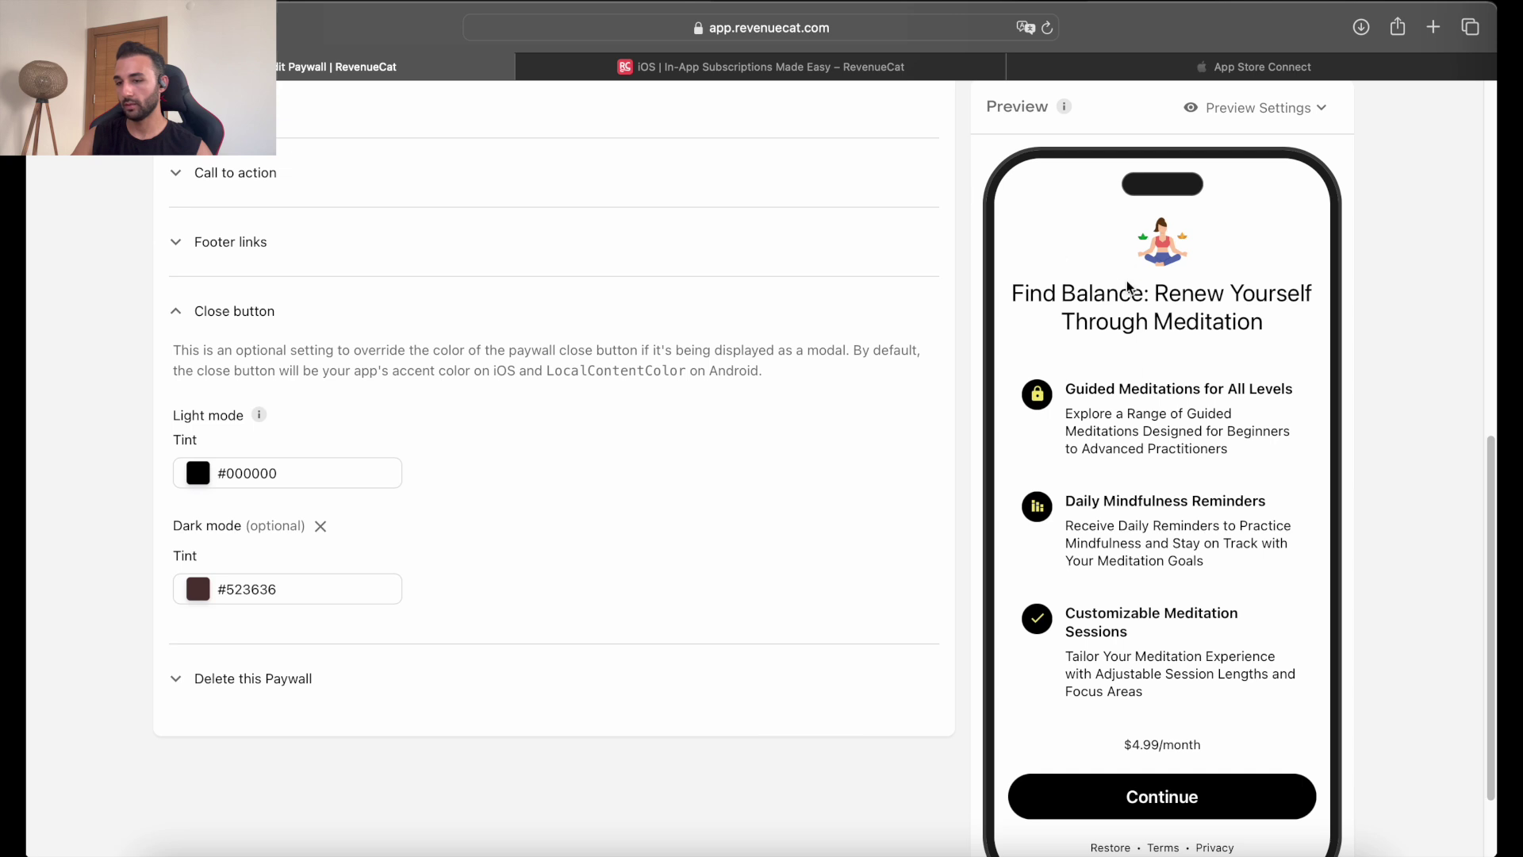
Collapse the Close button settings and expand the Delete this Paywall section.
{"action": "left_click", "coordinate": [184, 314]}
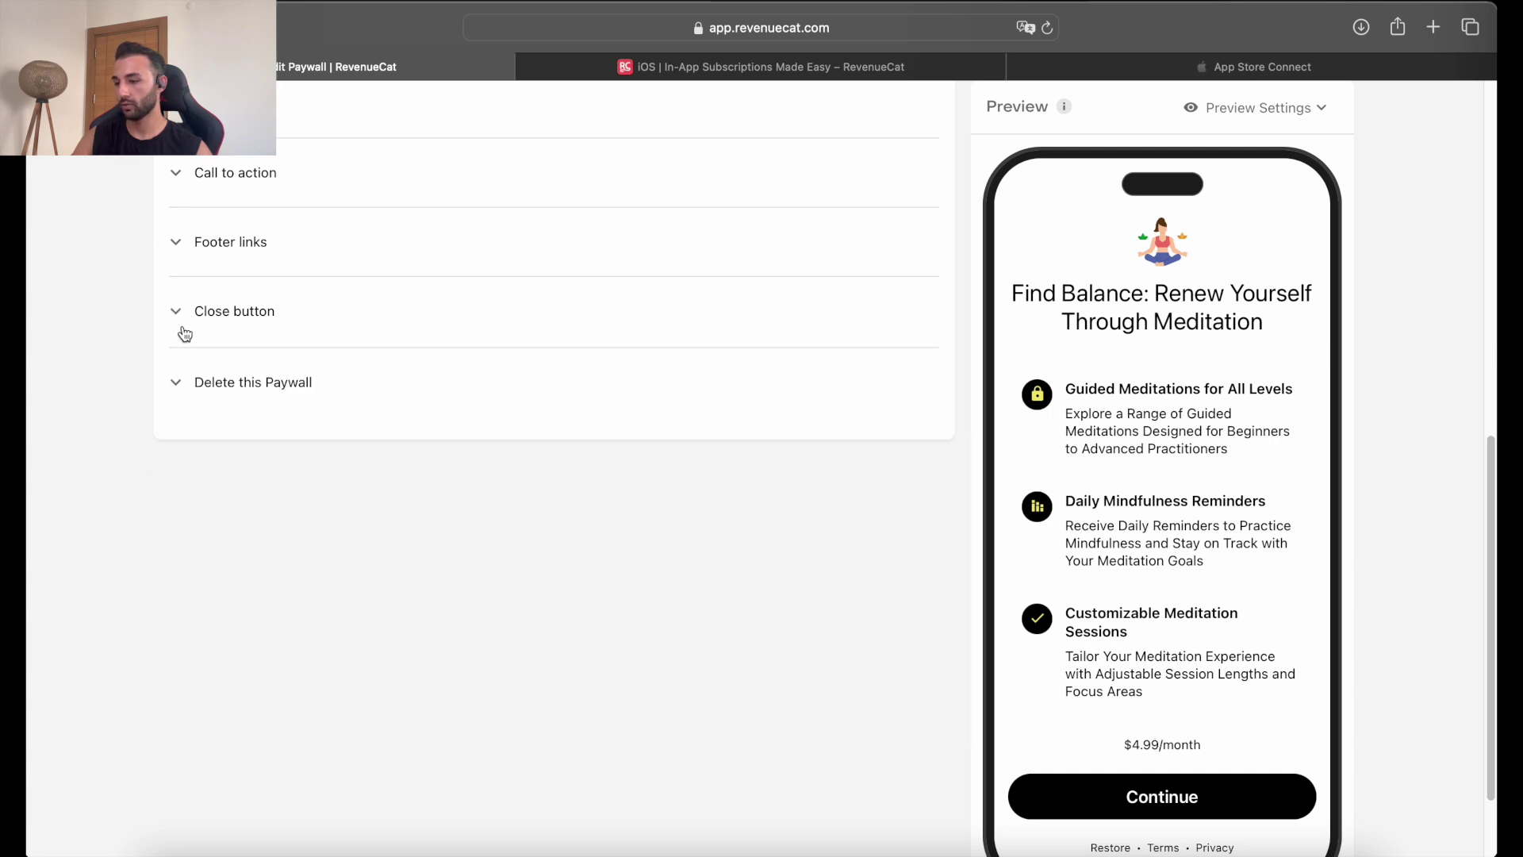
{"action": "left_click", "coordinate": [217, 403]}
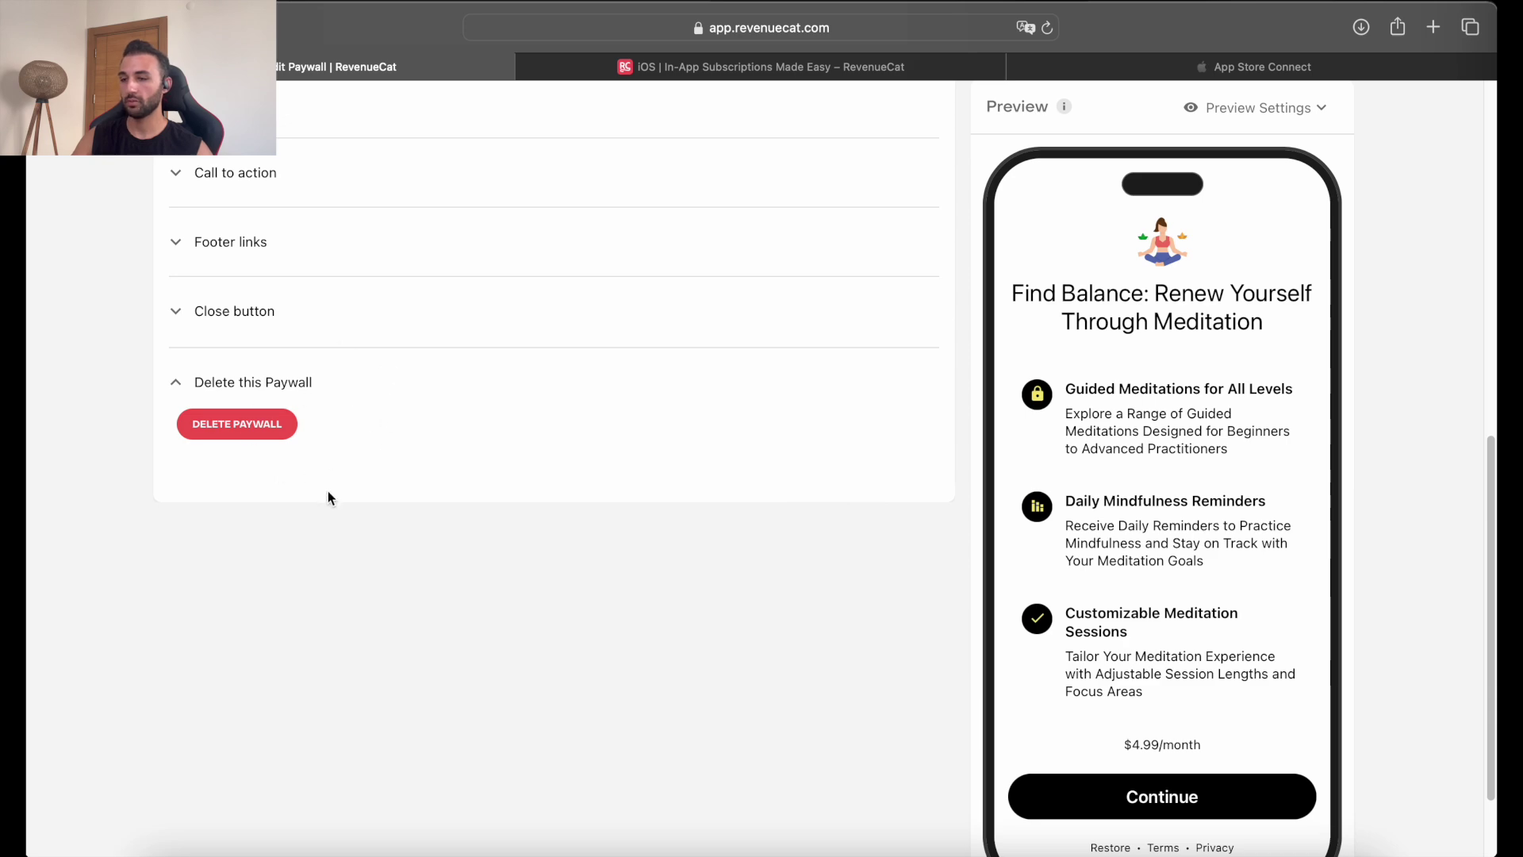
{"action": "scroll", "coordinate": [449, 425], "scroll_direction": "up", "scroll_amount": 10}
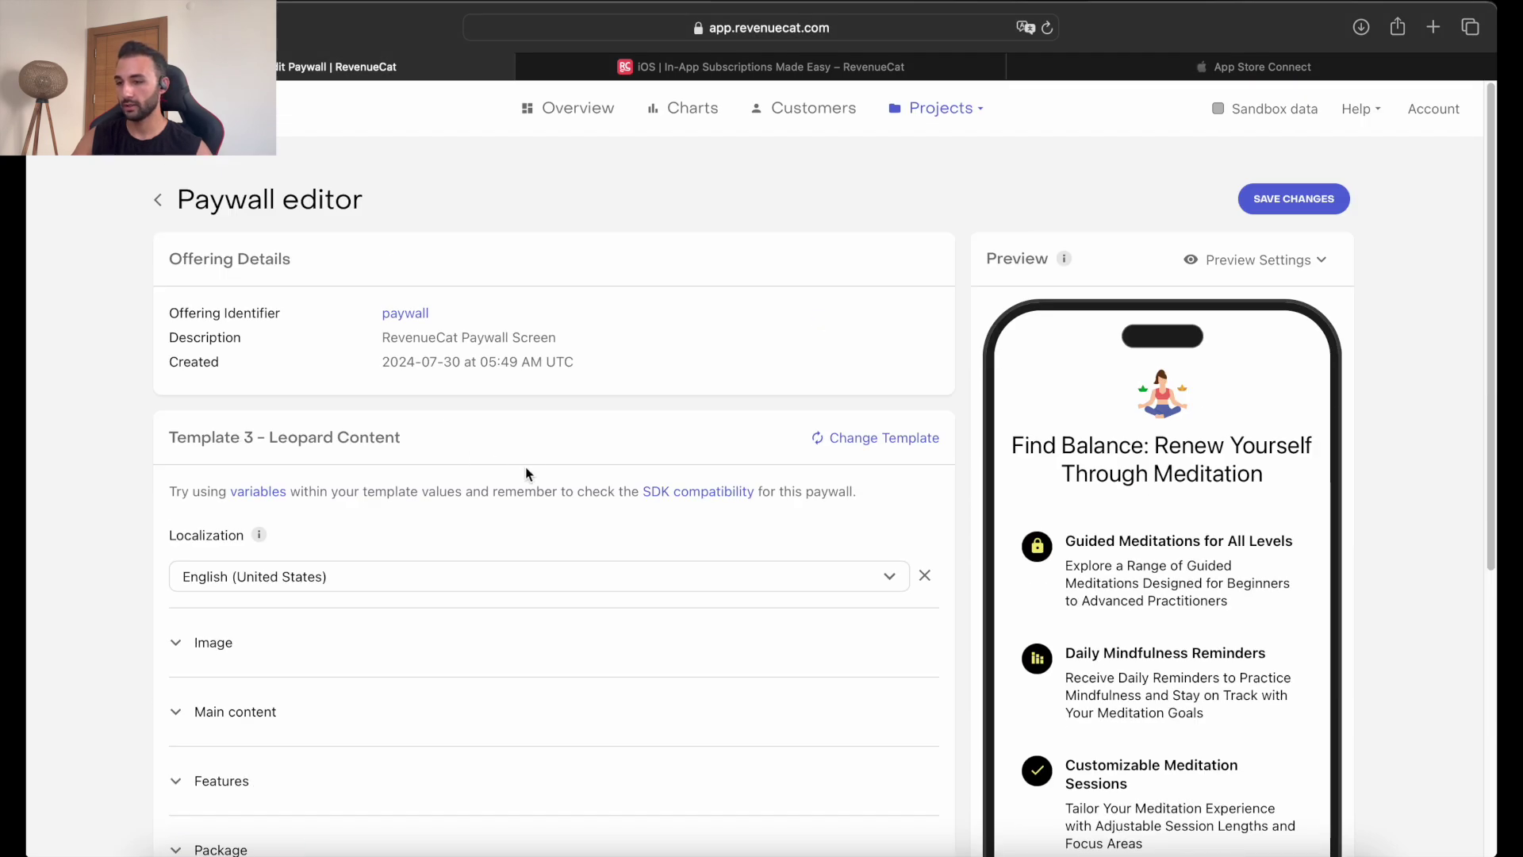
Browse the Paywall Gallery templates via Change Template, then return to Xcode.
{"action": "left_click", "coordinate": [864, 439]}
{"action": "scroll", "coordinate": [806, 496], "scroll_direction": "down", "scroll_amount": 5}
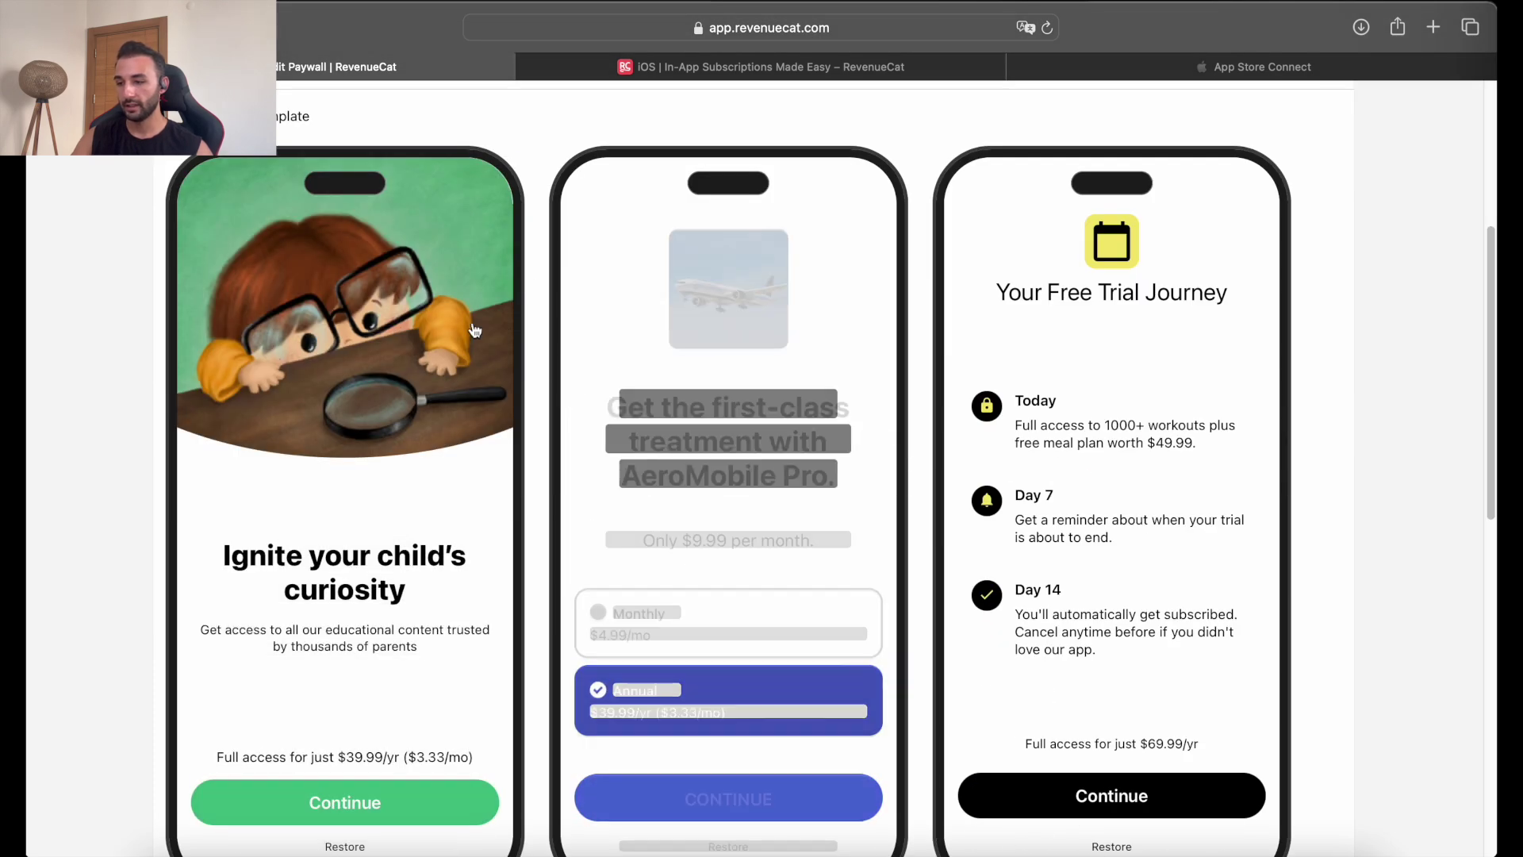
{"action": "scroll", "coordinate": [635, 349], "scroll_direction": "down", "scroll_amount": 2}
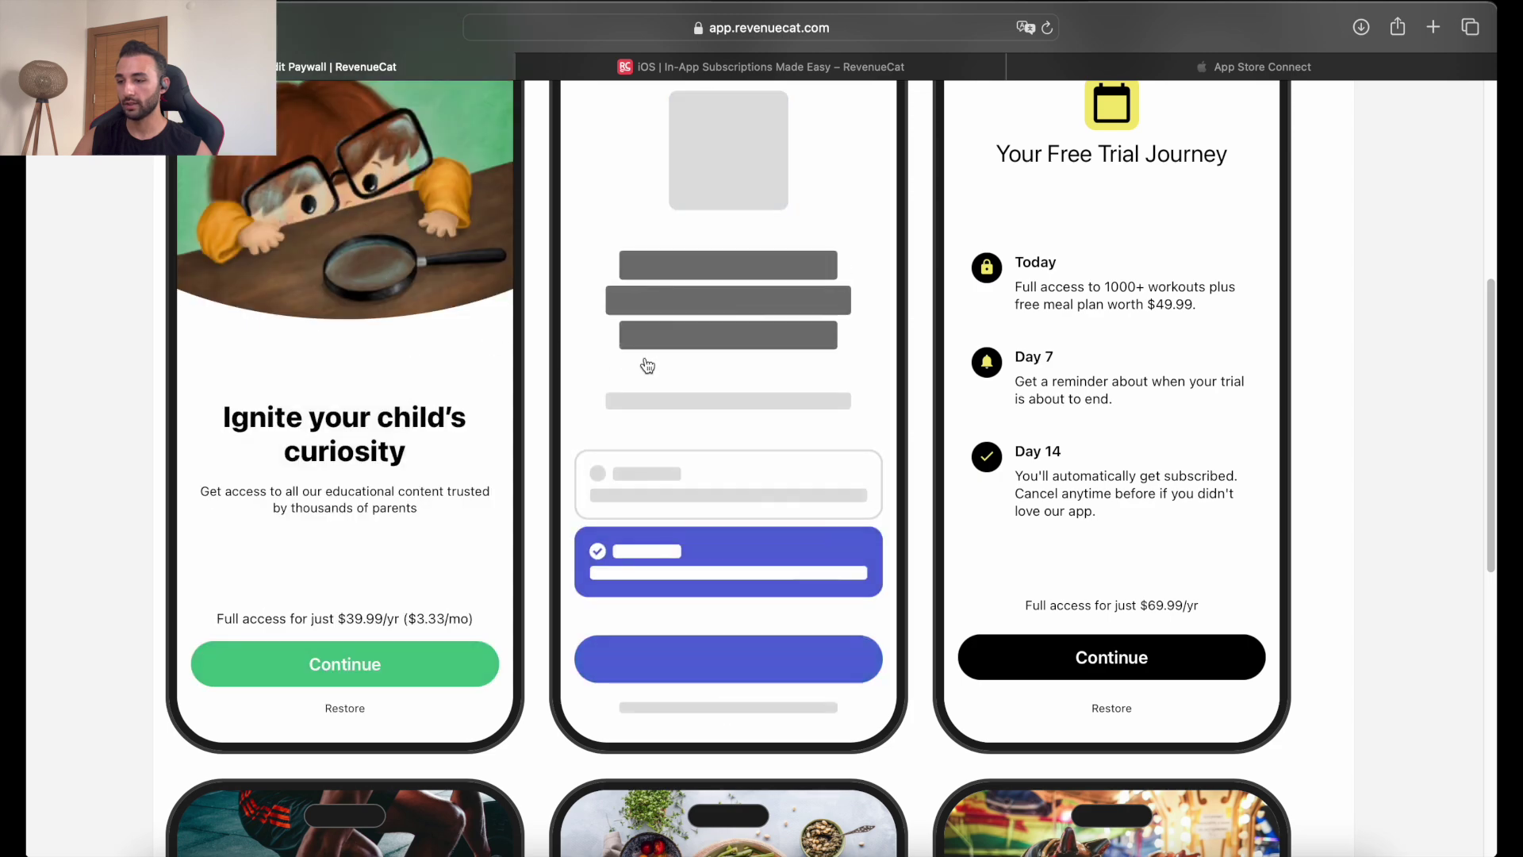
{"action": "scroll", "coordinate": [397, 381], "scroll_direction": "down", "scroll_amount": 5}
{"action": "scroll", "coordinate": [365, 416], "scroll_direction": "down", "scroll_amount": 3}
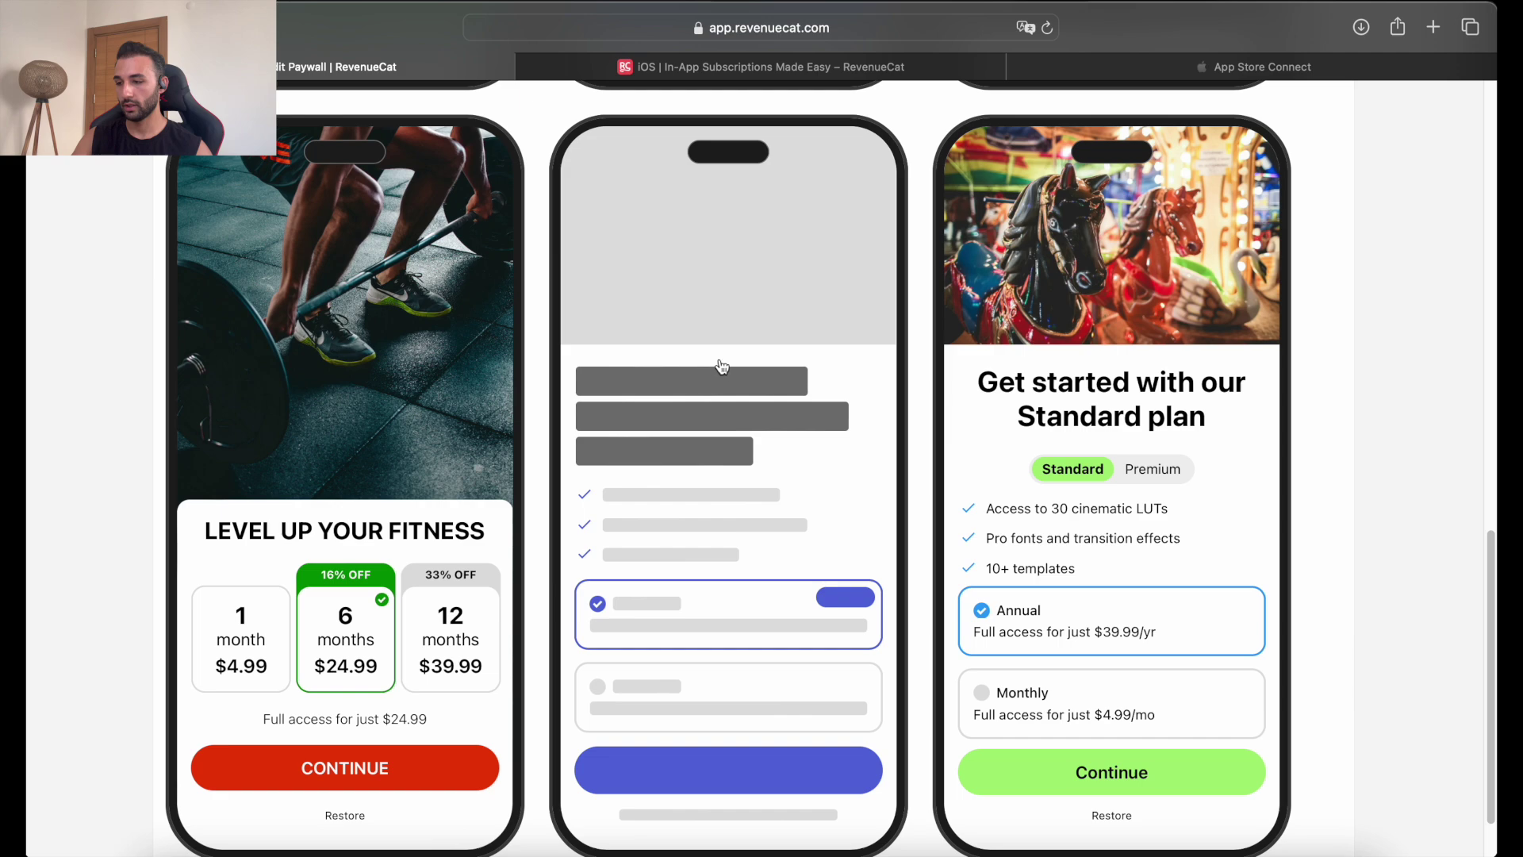
{"action": "scroll", "coordinate": [1094, 417], "scroll_direction": "down", "scroll_amount": 2}
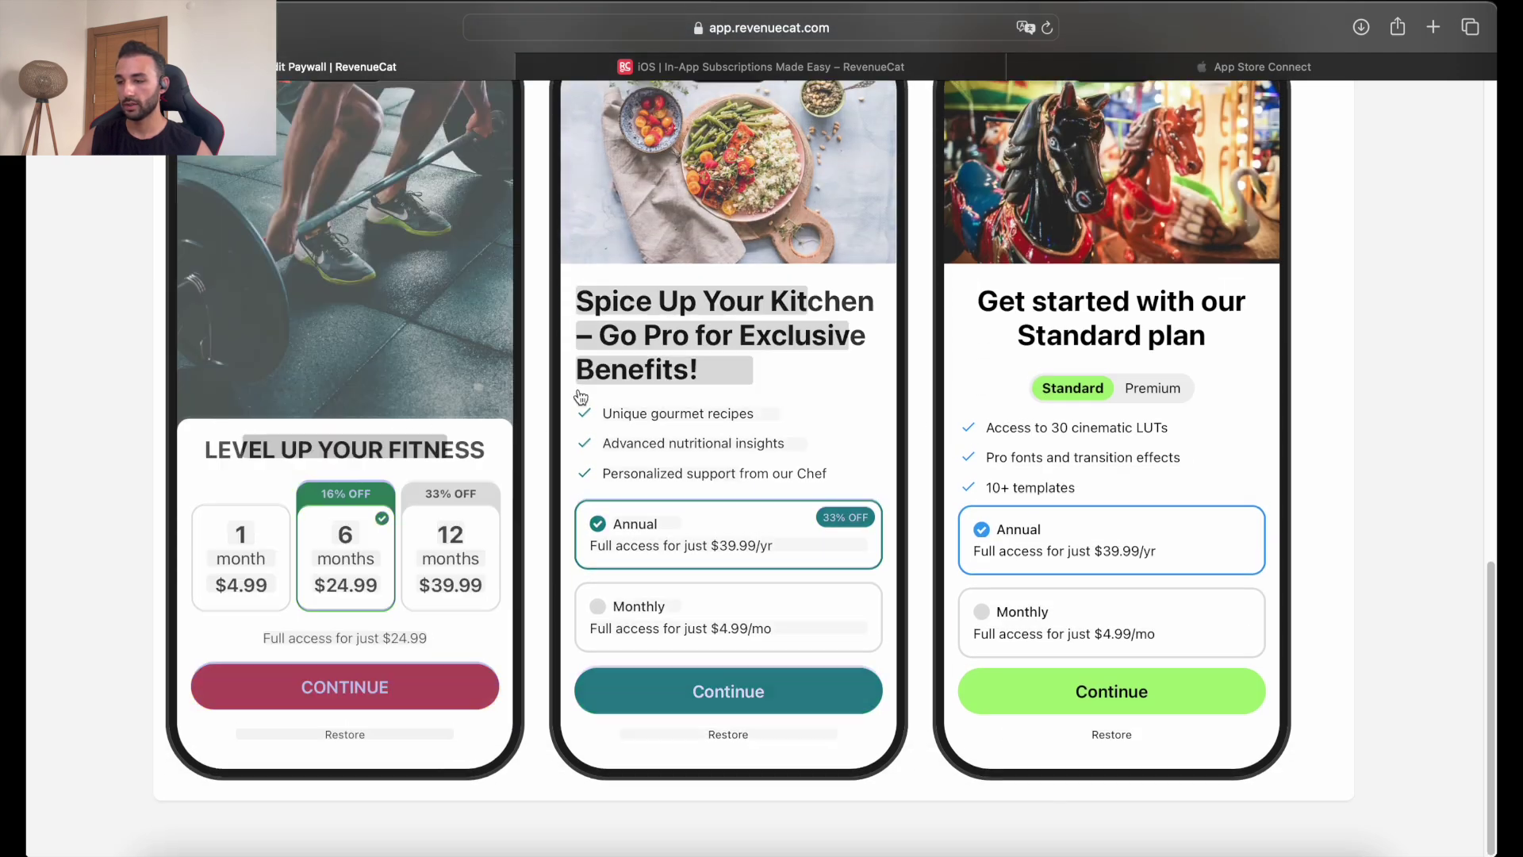
{"action": "scroll", "coordinate": [580, 396], "scroll_direction": "up", "scroll_amount": 10}
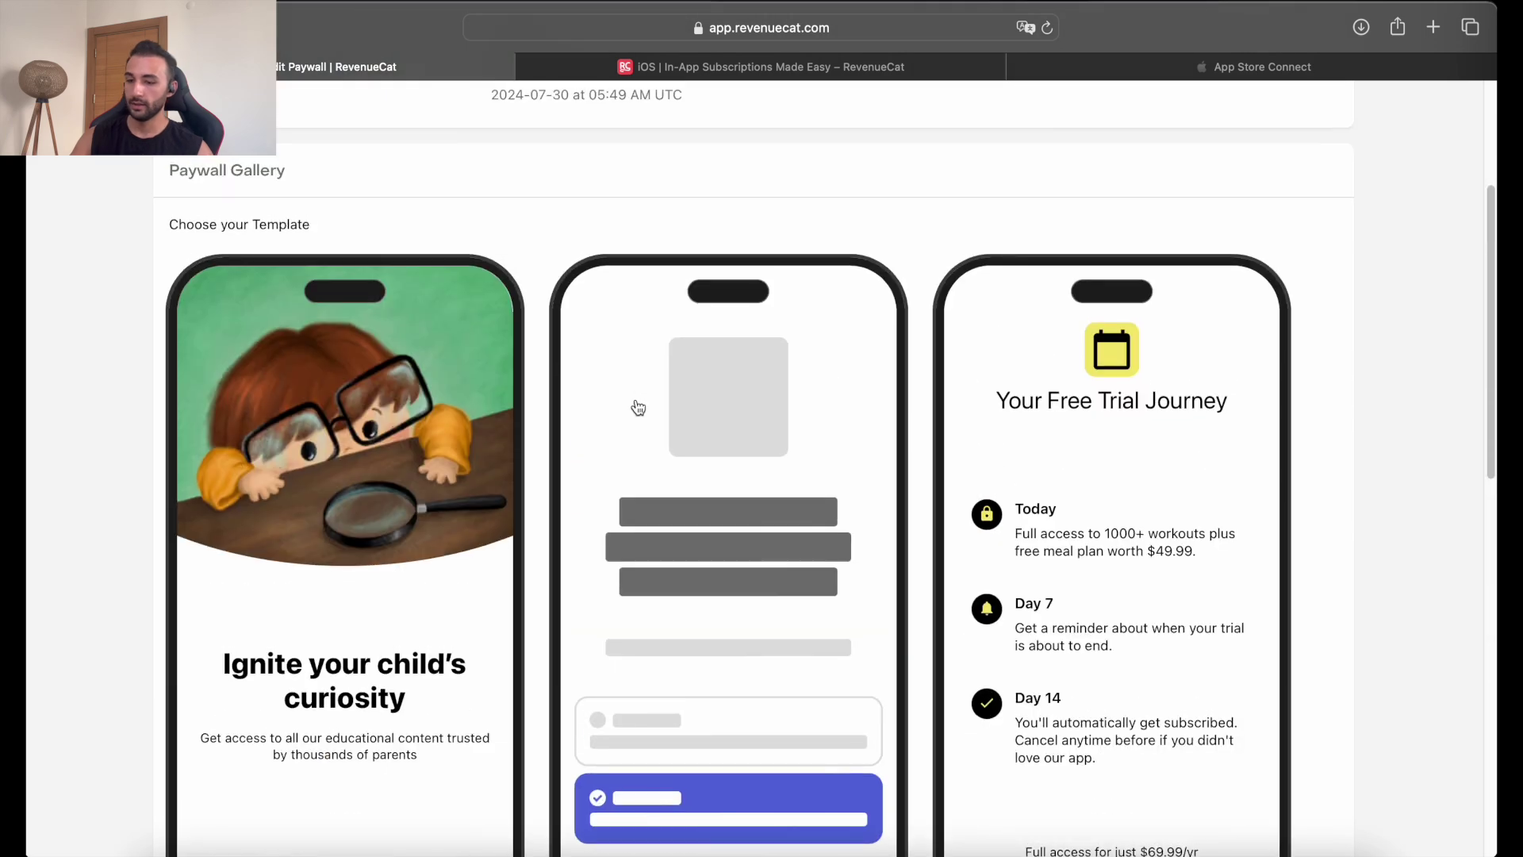
{"action": "key", "text": "super+Tab"}
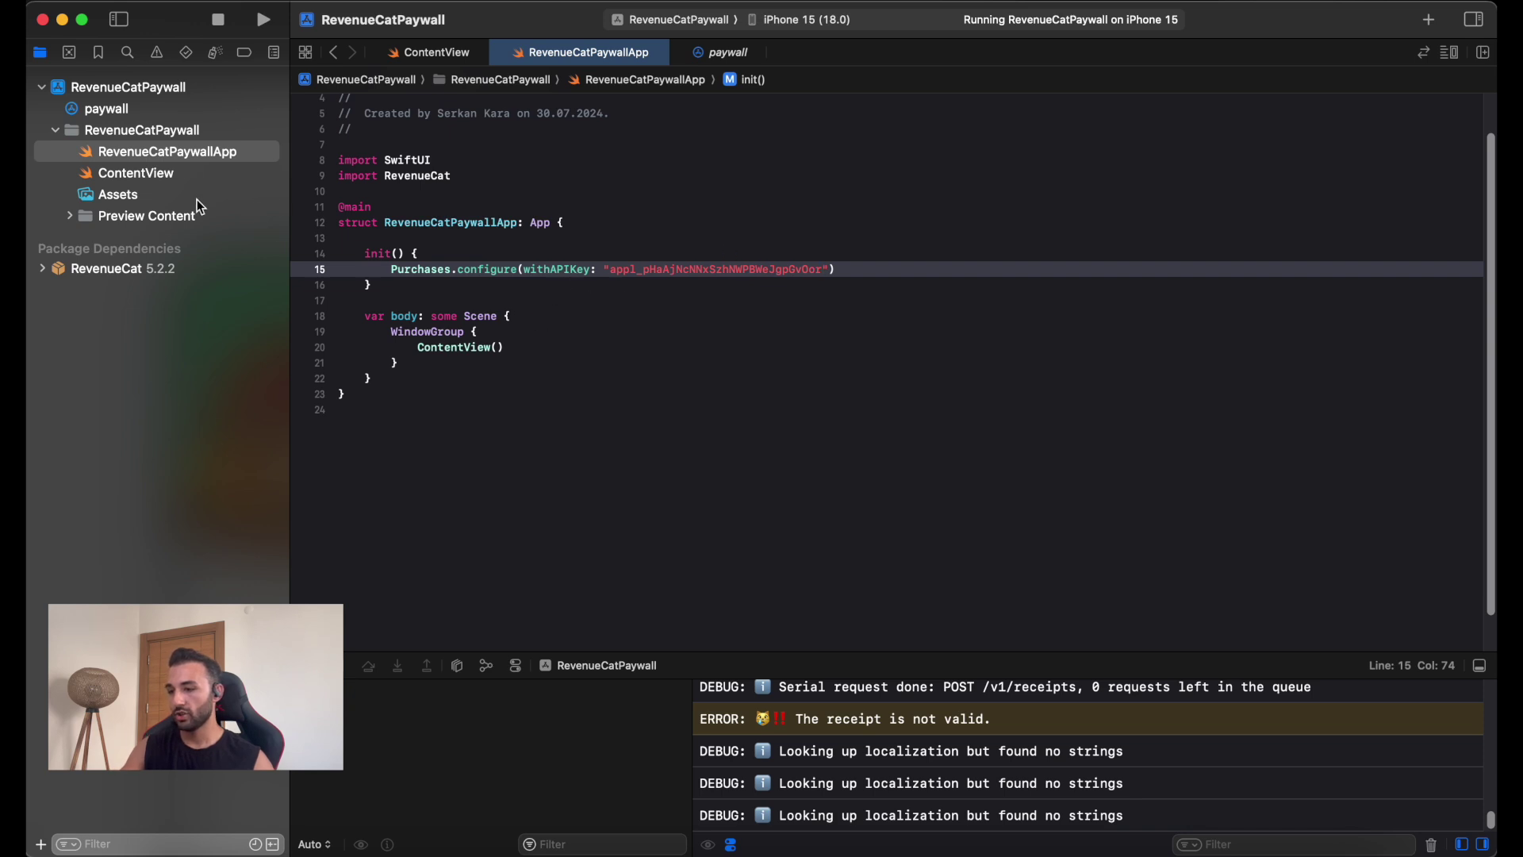
In ContentView.swift, delete the Hello World body and add 'import RevenueCatUI'.
{"action": "left_click", "coordinate": [179, 181]}
{"action": "left_click_drag", "start_coordinate": [383, 257], "coordinate": [537, 262]}
{"action": "key", "text": "BackSpace"}
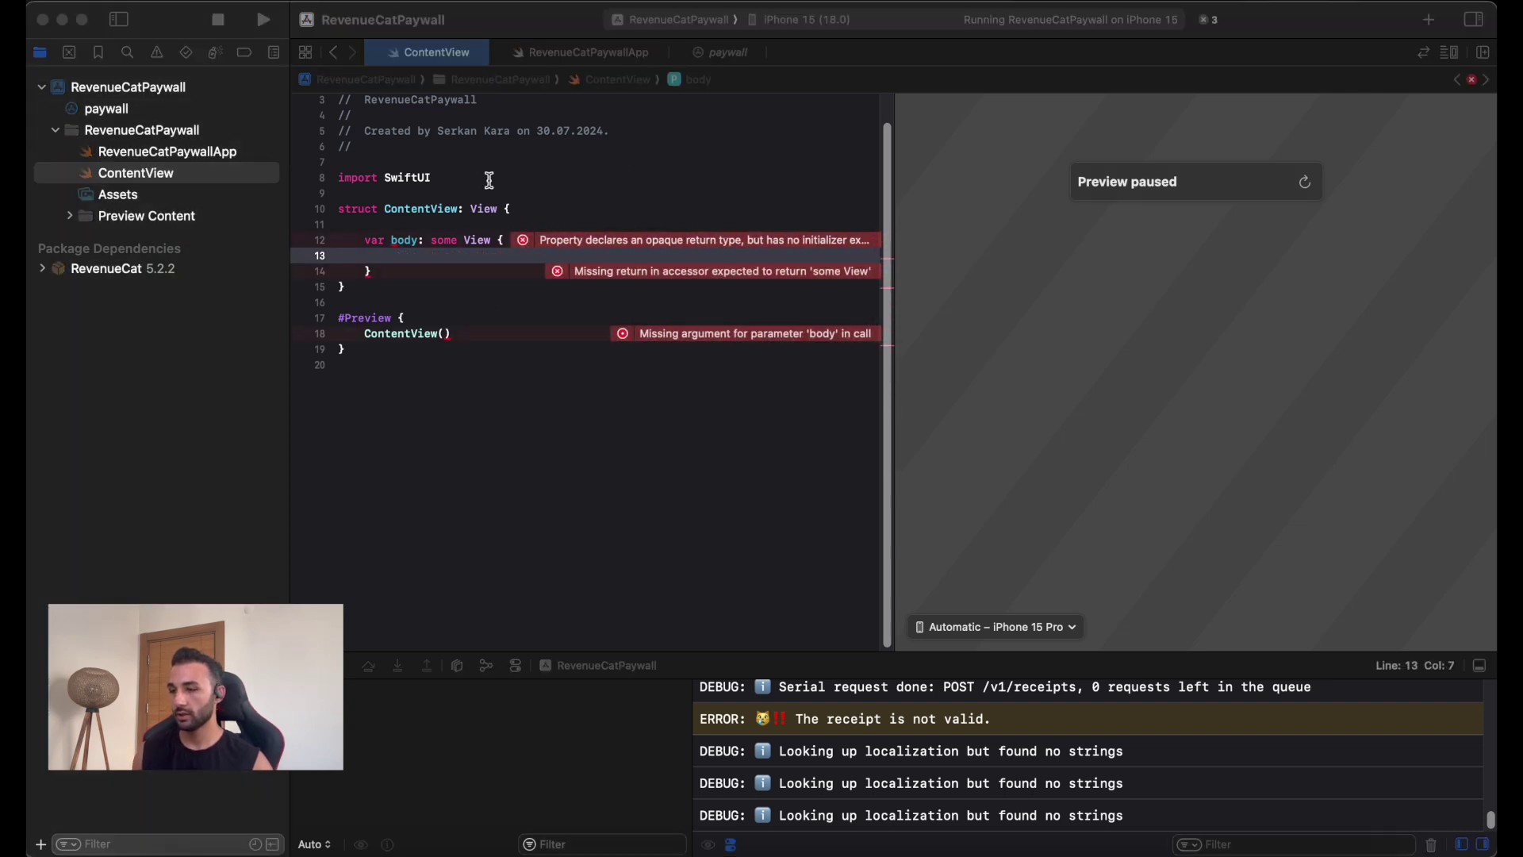
{"action": "left_click", "coordinate": [489, 179]}
{"action": "key", "text": "Return"}
{"action": "type", "text": "import Reven"}
{"action": "key", "text": "Down"}
{"action": "key", "text": "Return"}
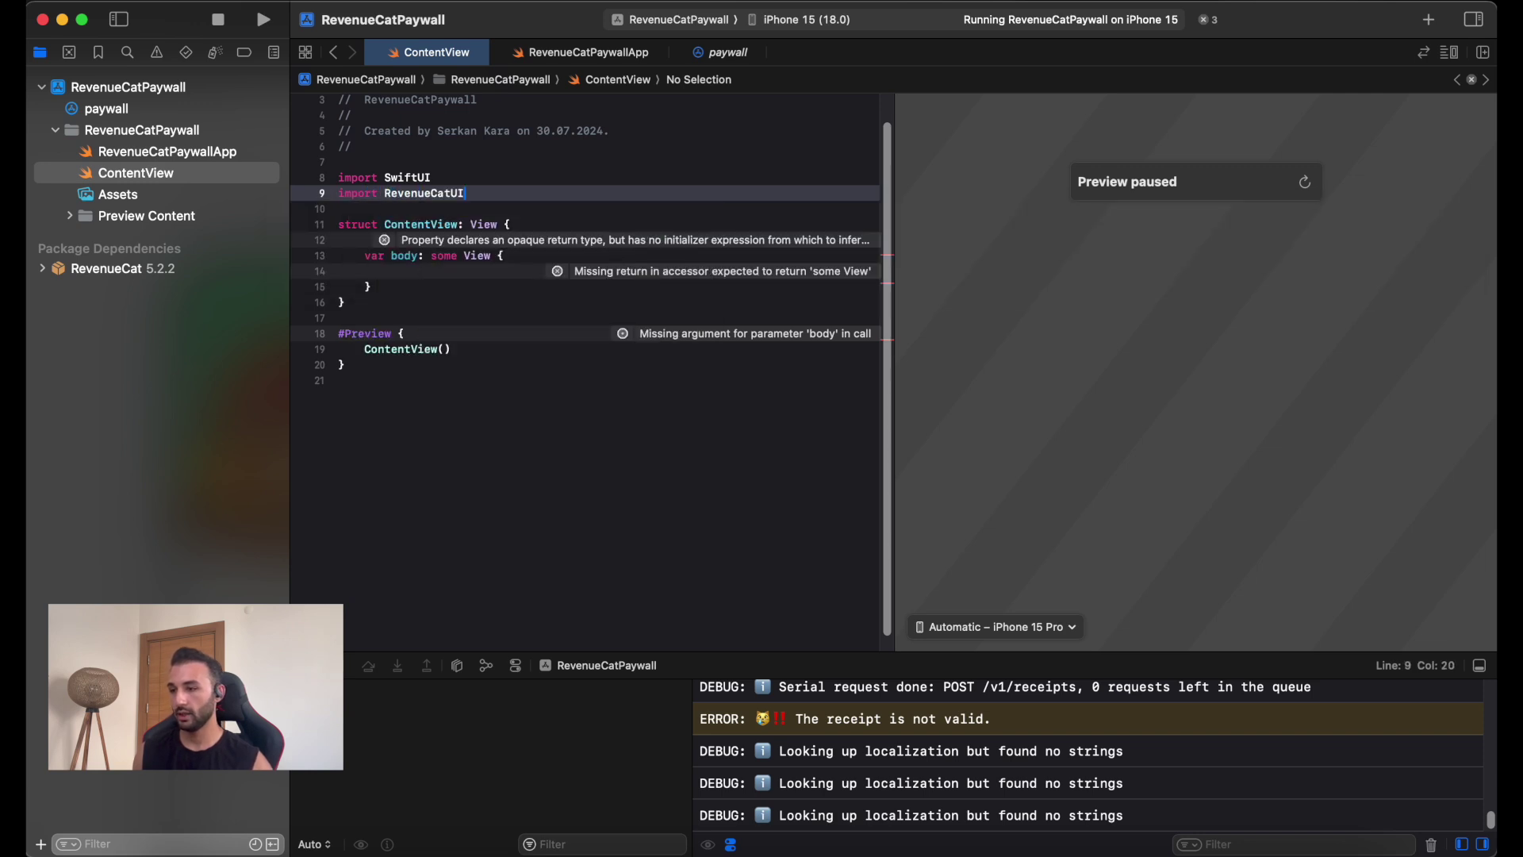
Build the body as a NavigationStack containing a List with a Section.
{"action": "left_click", "coordinate": [446, 270]}
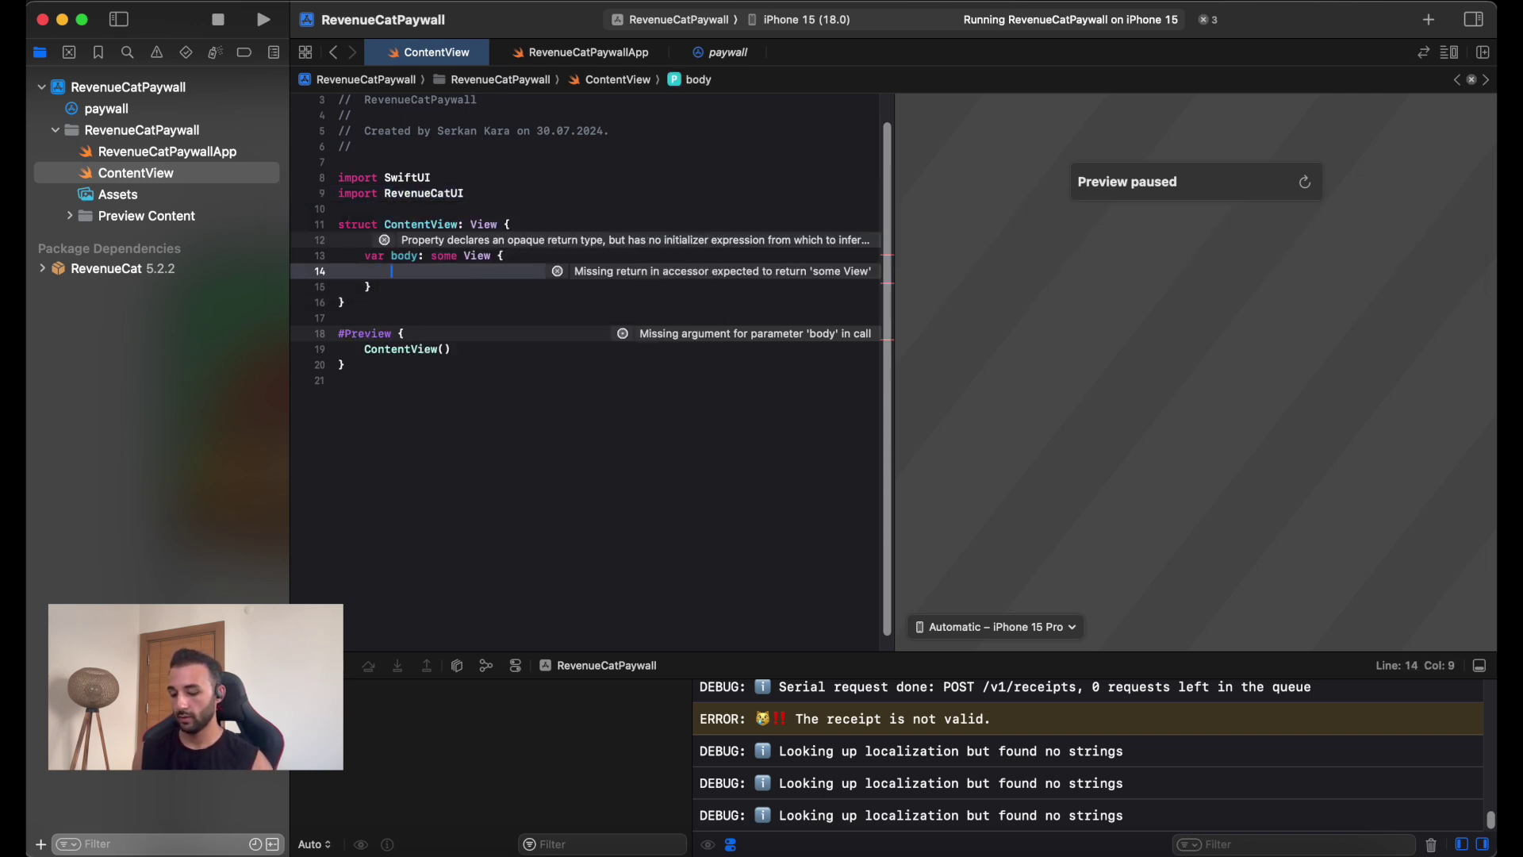
{"action": "type", "text": "M"}
{"action": "key", "text": "BackSpace"}
{"action": "type", "text": "Na"}
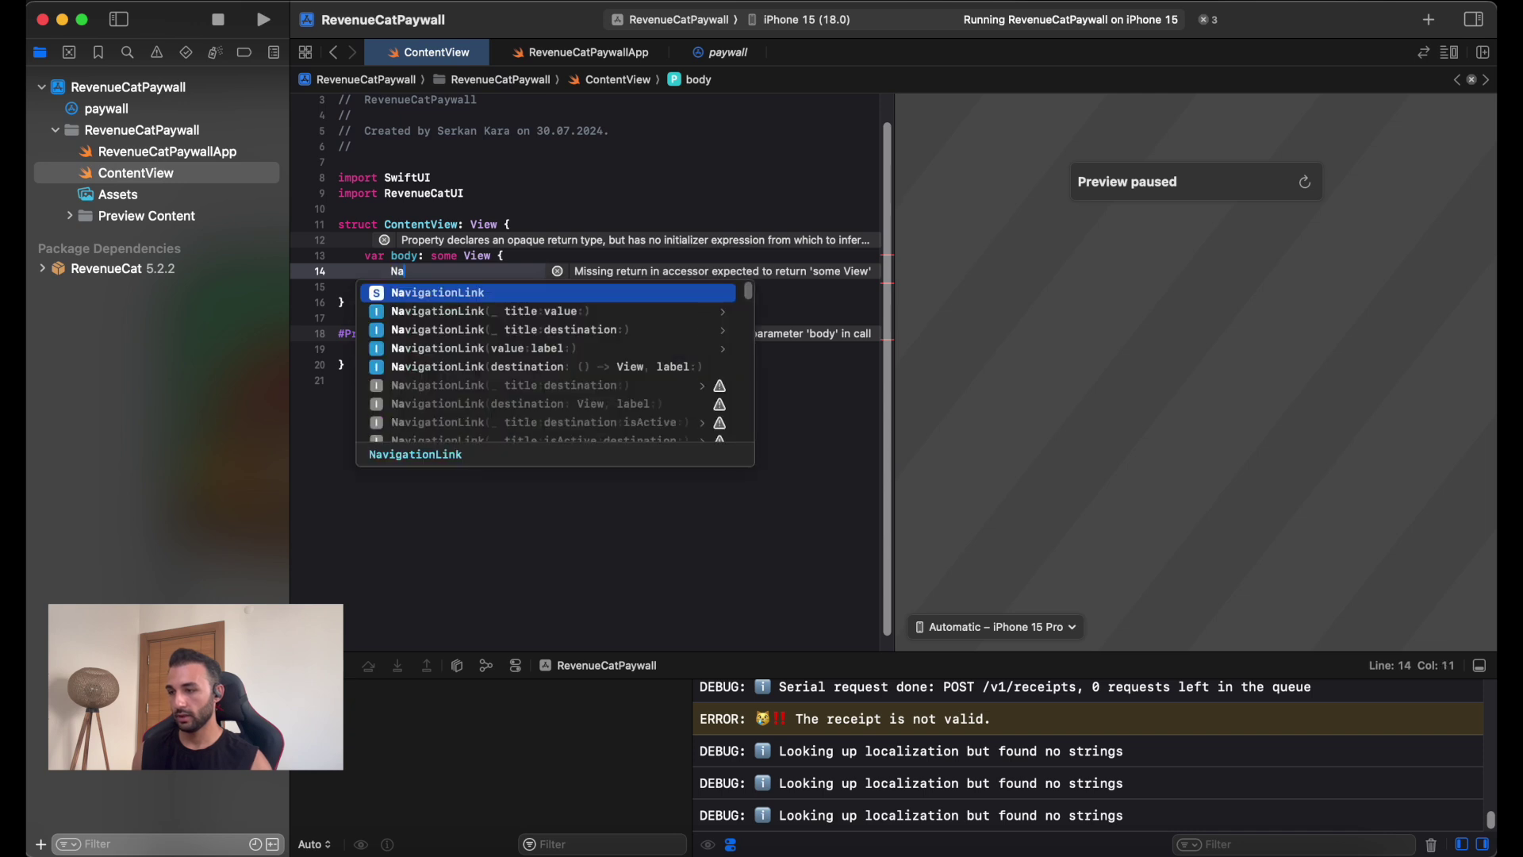
{"action": "type", "text": "vigationS"}
{"action": "key", "text": "Return"}
{"action": "type", "text": "{"}
{"action": "key", "text": "Return"}
{"action": "type", "text": "List"}
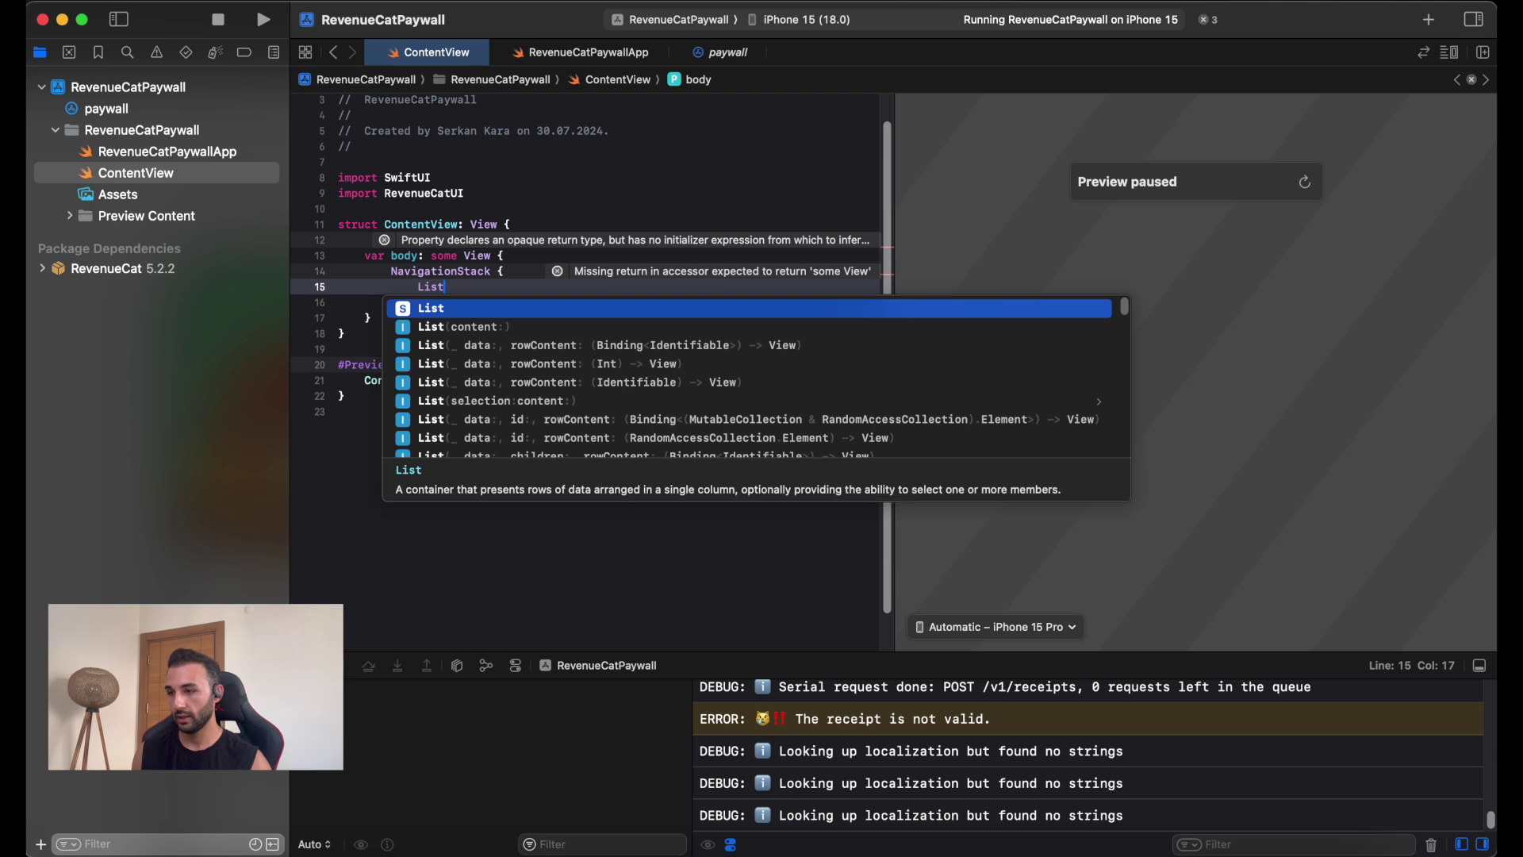
{"action": "type", "text": " {"}
{"action": "key", "text": "Return"}
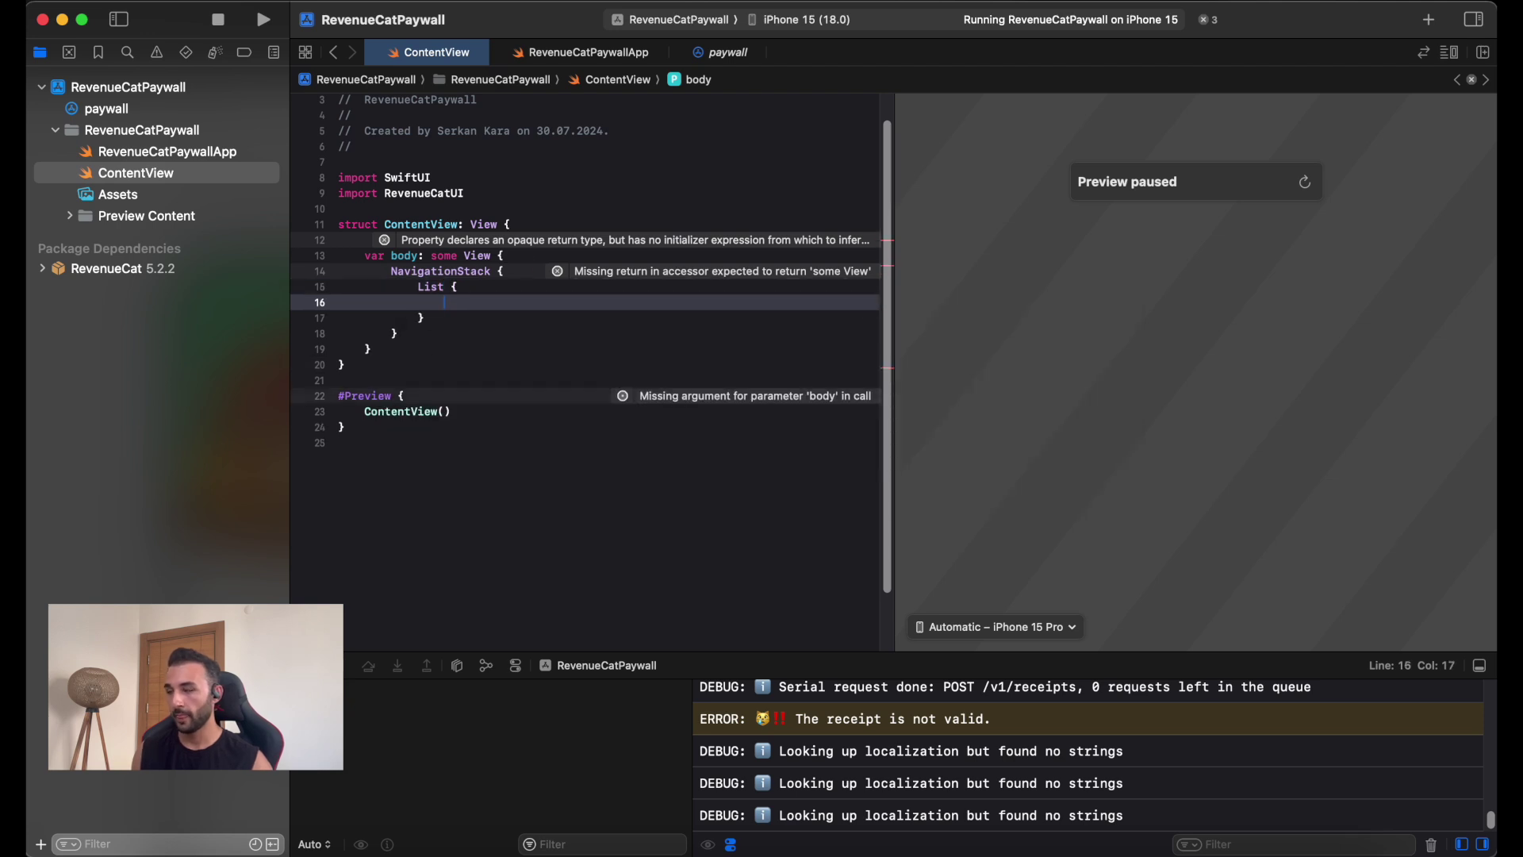
{"action": "type", "text": "Section"}
{"action": "key", "text": "Return"}
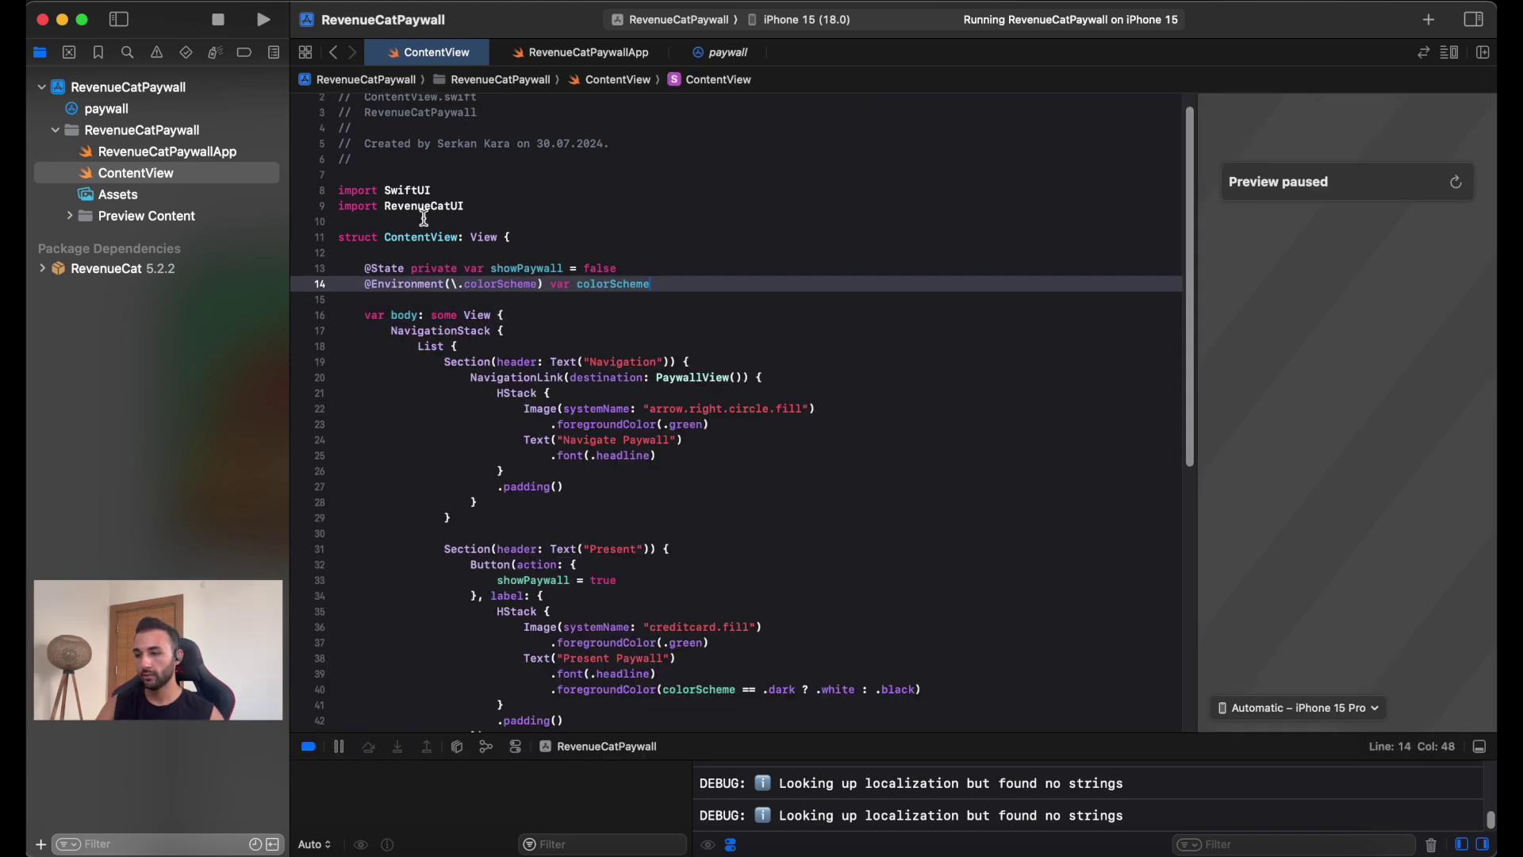
Highlight the ContentView declaration, showPaywall state, colorScheme property, and NavigationStack/List lines.
{"action": "left_click", "coordinate": [423, 315]}
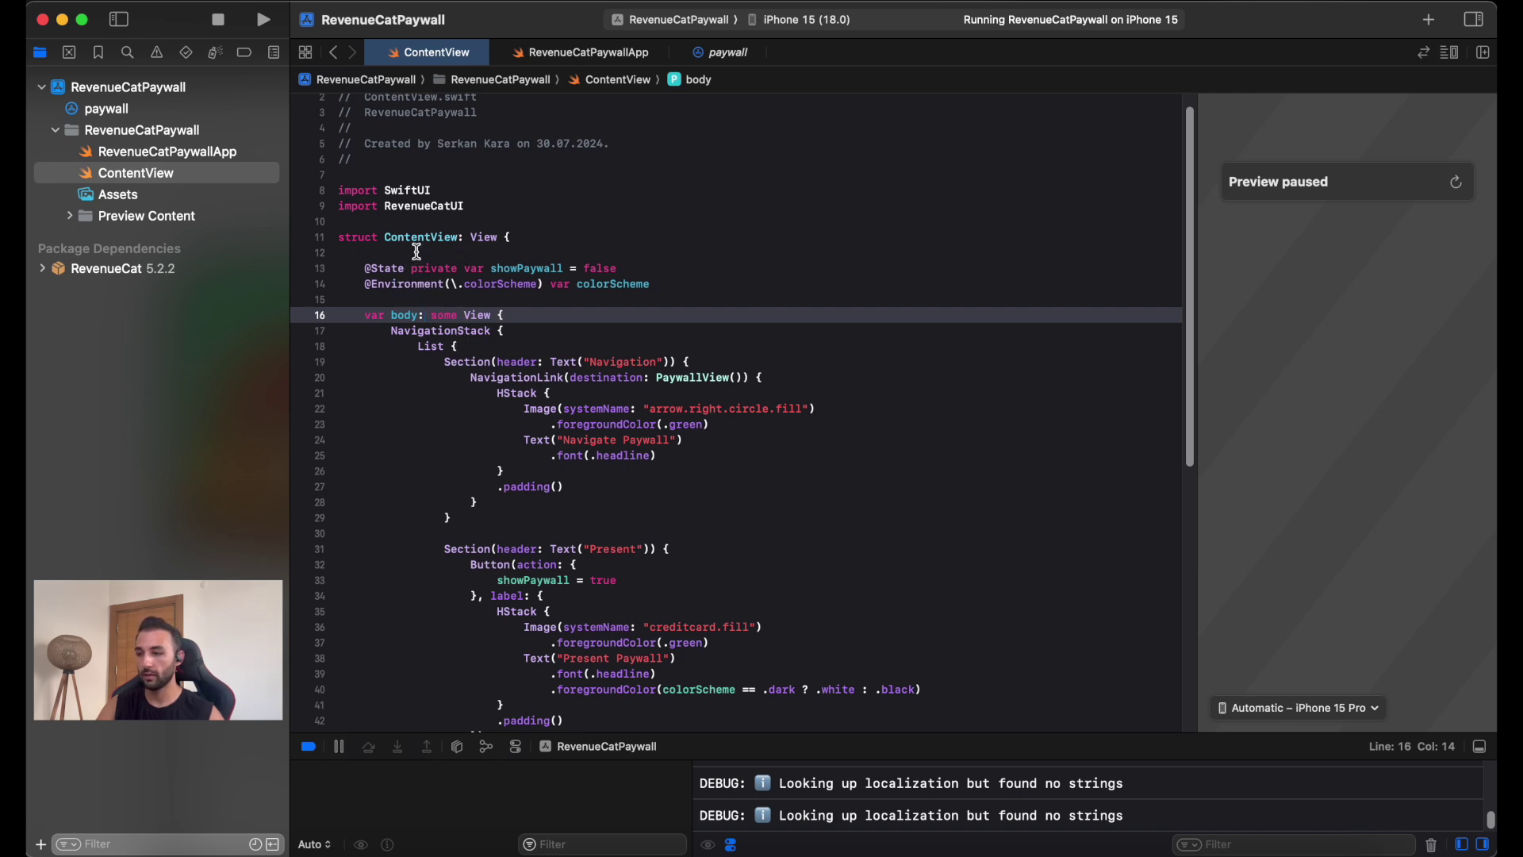
{"action": "left_click_drag", "start_coordinate": [388, 242], "coordinate": [512, 238]}
{"action": "scroll", "coordinate": [555, 238], "scroll_direction": "down", "scroll_amount": 2}
{"action": "mouse_move", "coordinate": [365, 232]}
{"action": "left_mouse_down"}
{"action": "mouse_move", "coordinate": [629, 231]}
{"action": "mouse_move", "coordinate": [363, 232]}
{"action": "left_mouse_up"}
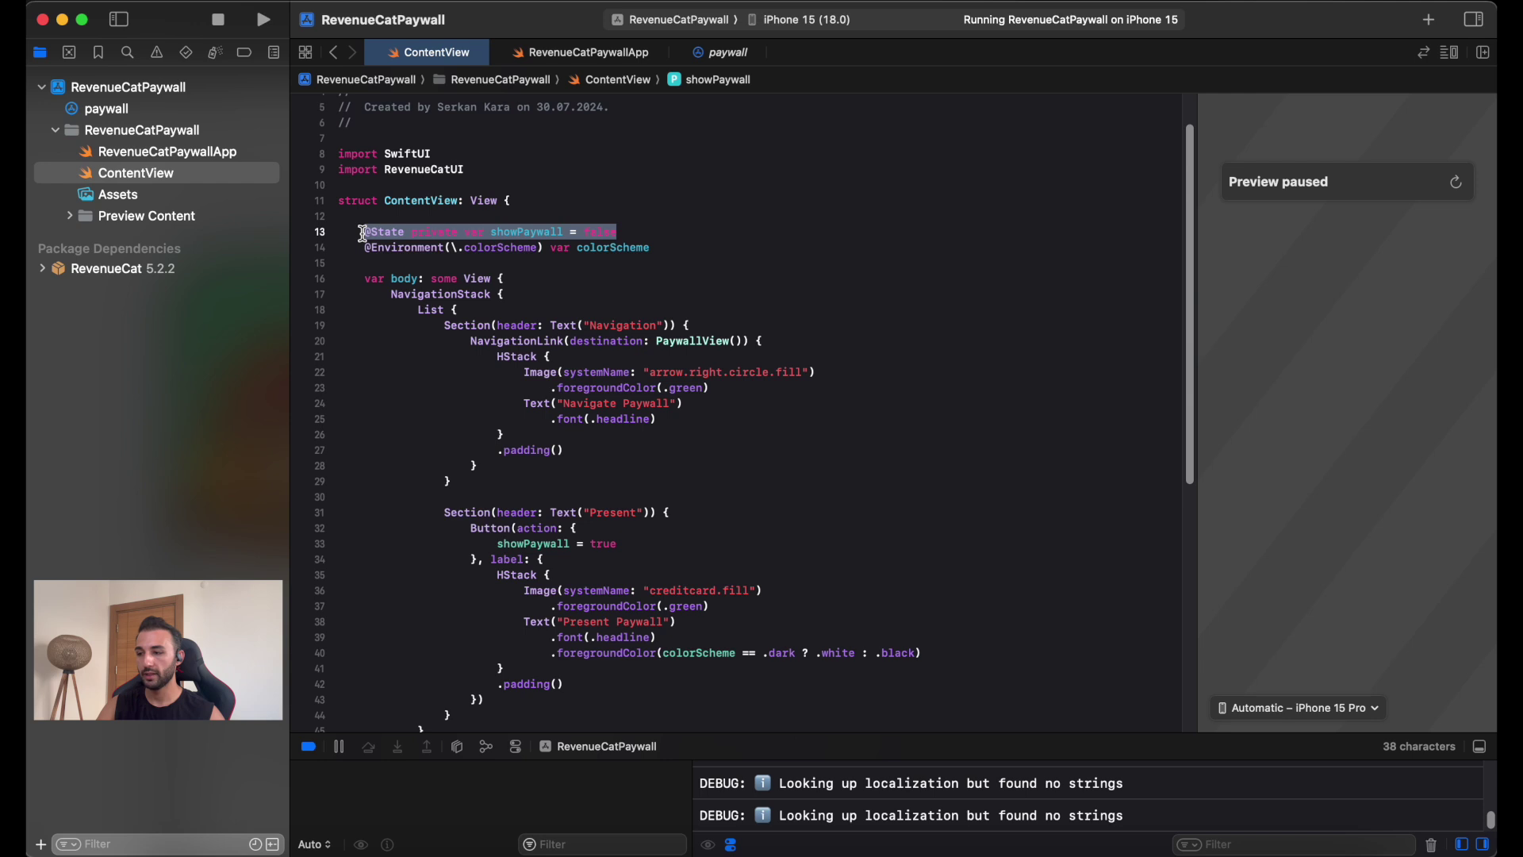
{"action": "left_click_drag", "start_coordinate": [648, 254], "coordinate": [389, 252]}
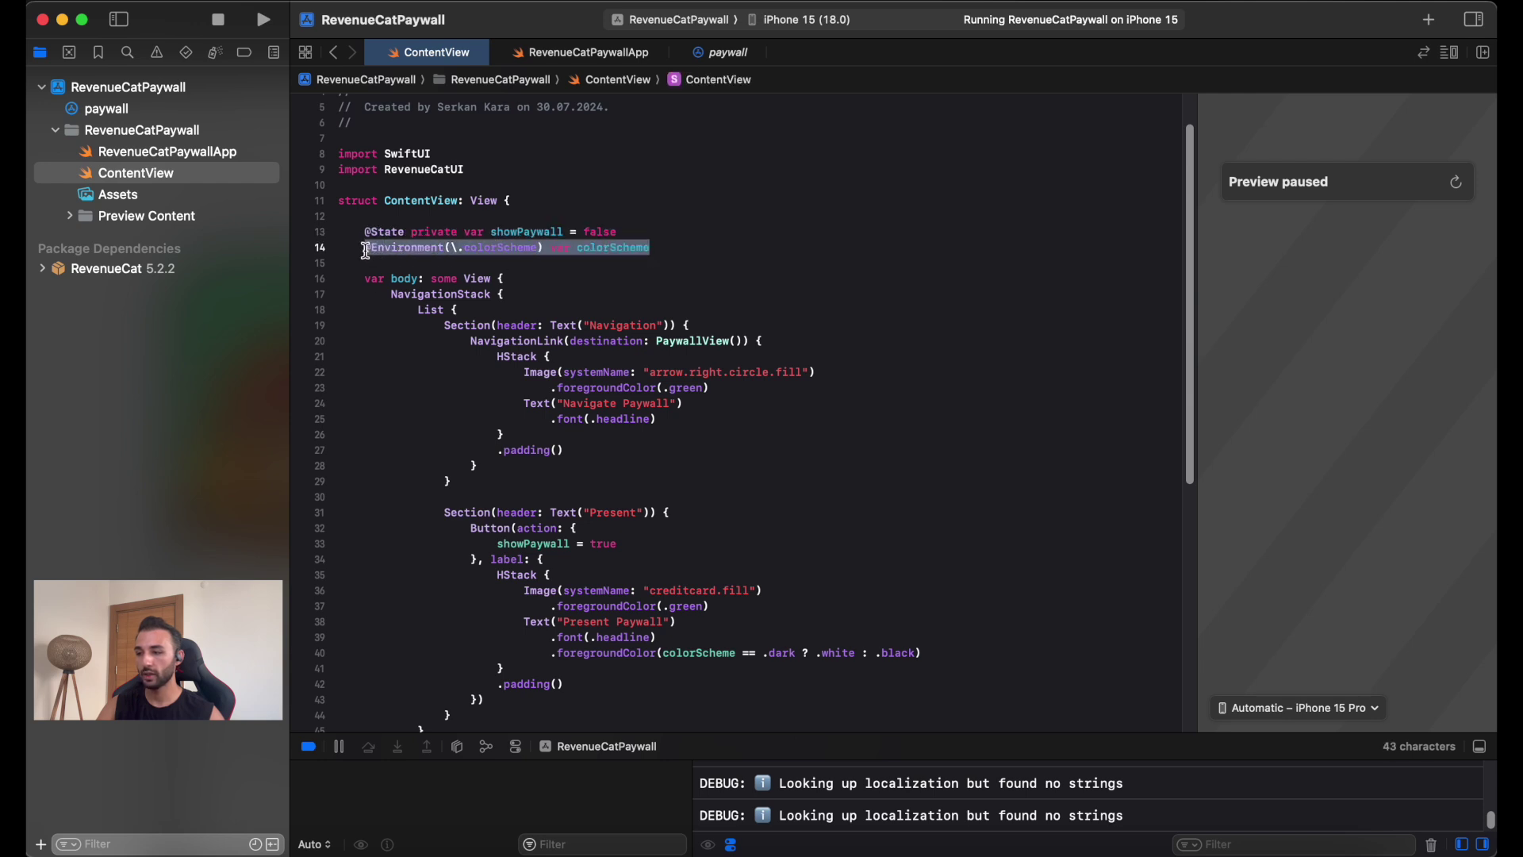
{"action": "scroll", "coordinate": [442, 341], "scroll_direction": "down", "scroll_amount": 1}
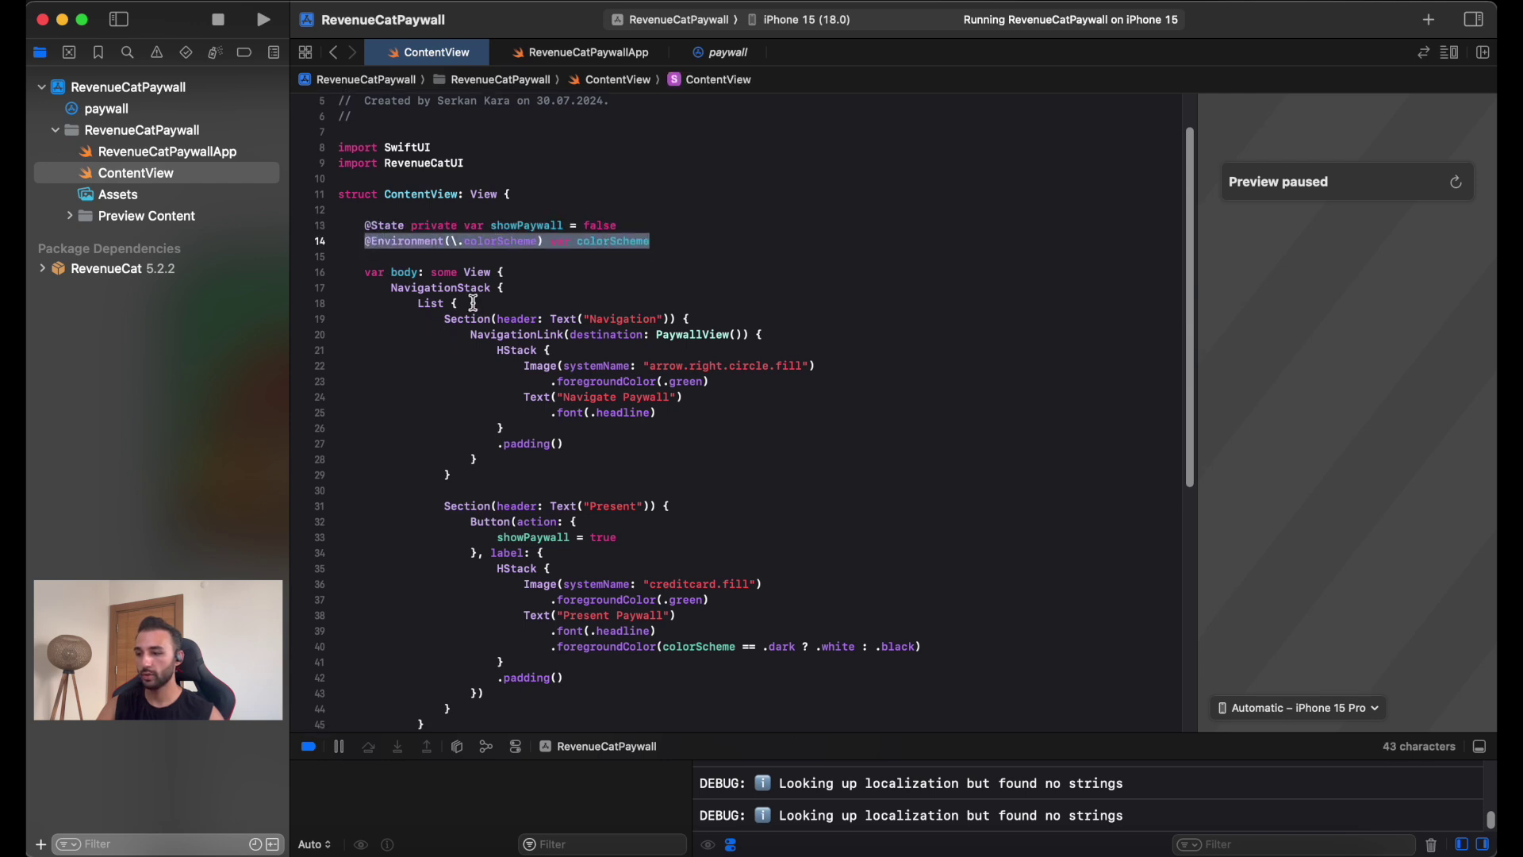
{"action": "scroll", "coordinate": [480, 365], "scroll_direction": "down", "scroll_amount": 3}
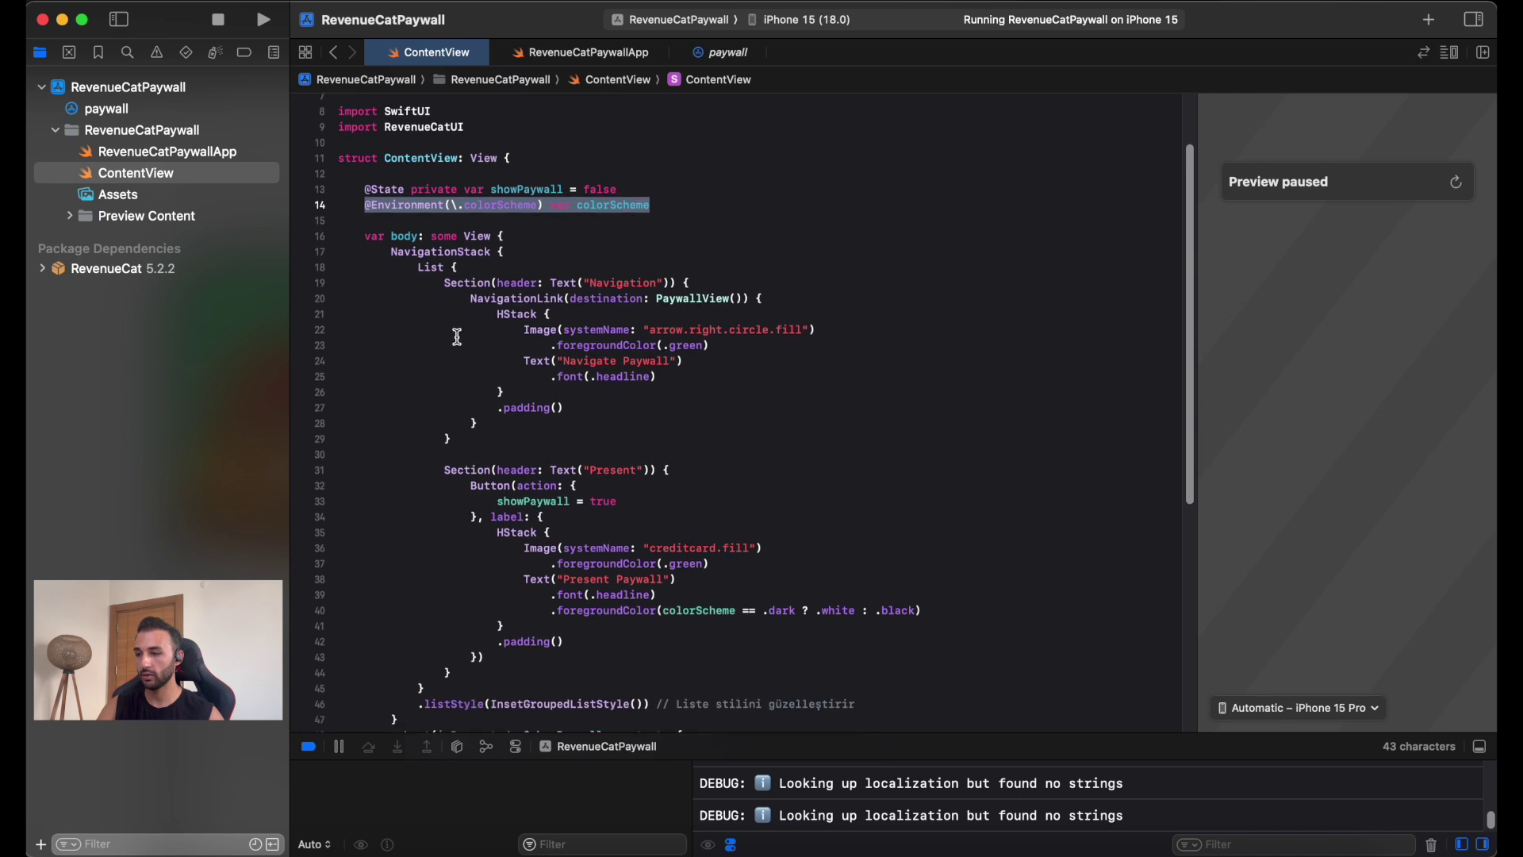
{"action": "left_click_drag", "start_coordinate": [385, 252], "coordinate": [565, 264]}
{"action": "left_click_drag", "start_coordinate": [412, 268], "coordinate": [499, 271]}
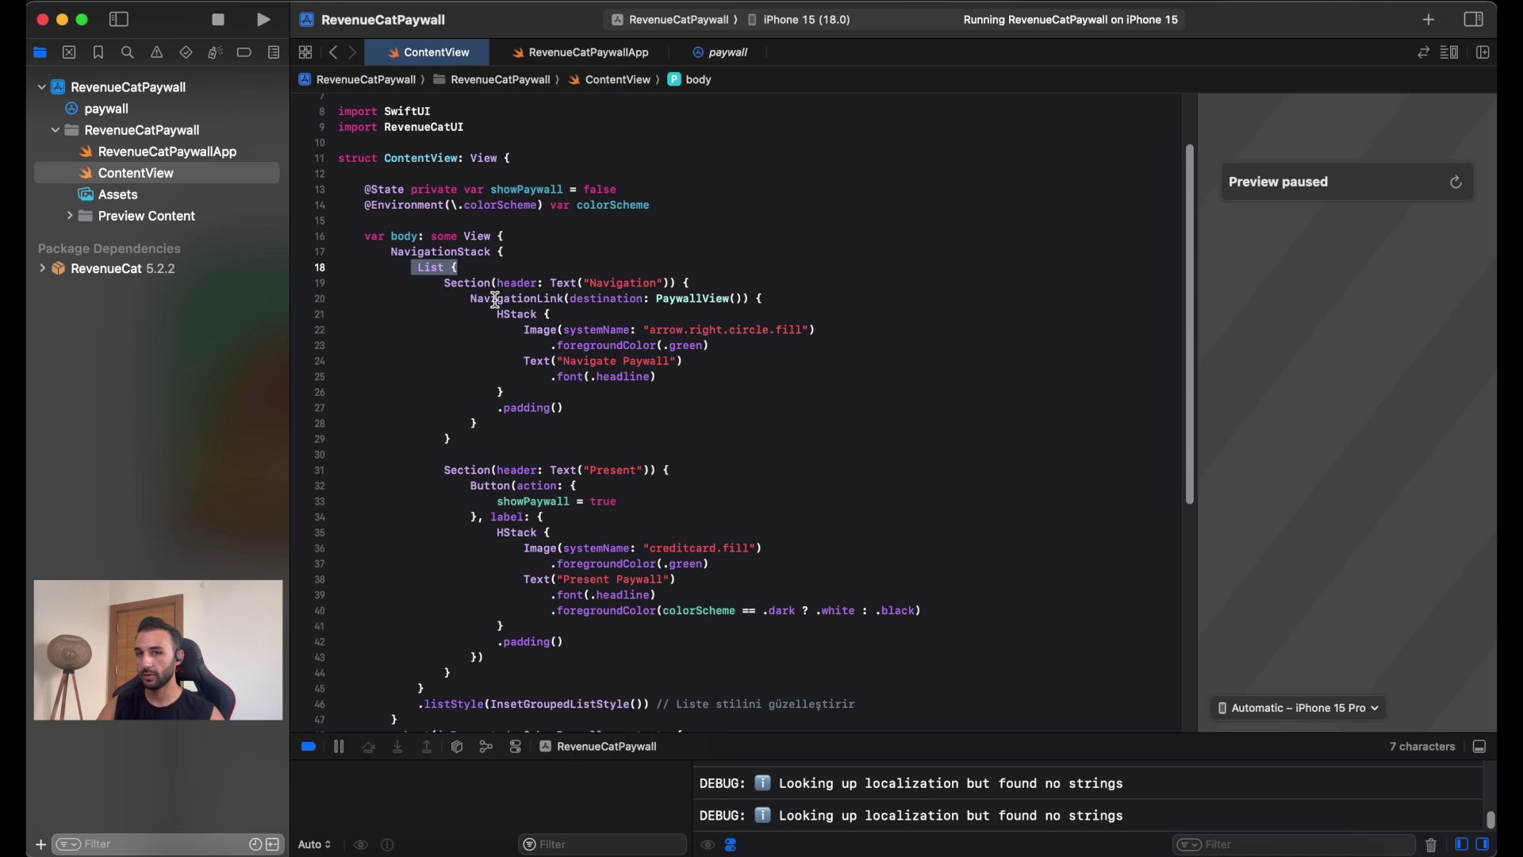
{"action": "left_click_drag", "start_coordinate": [465, 283], "coordinate": [644, 298]}
Reload the ContentView preview, point out the Navigate Paywall row, and widen the canvas.
{"action": "left_click", "coordinate": [591, 283]}
{"action": "left_click", "coordinate": [1457, 187]}
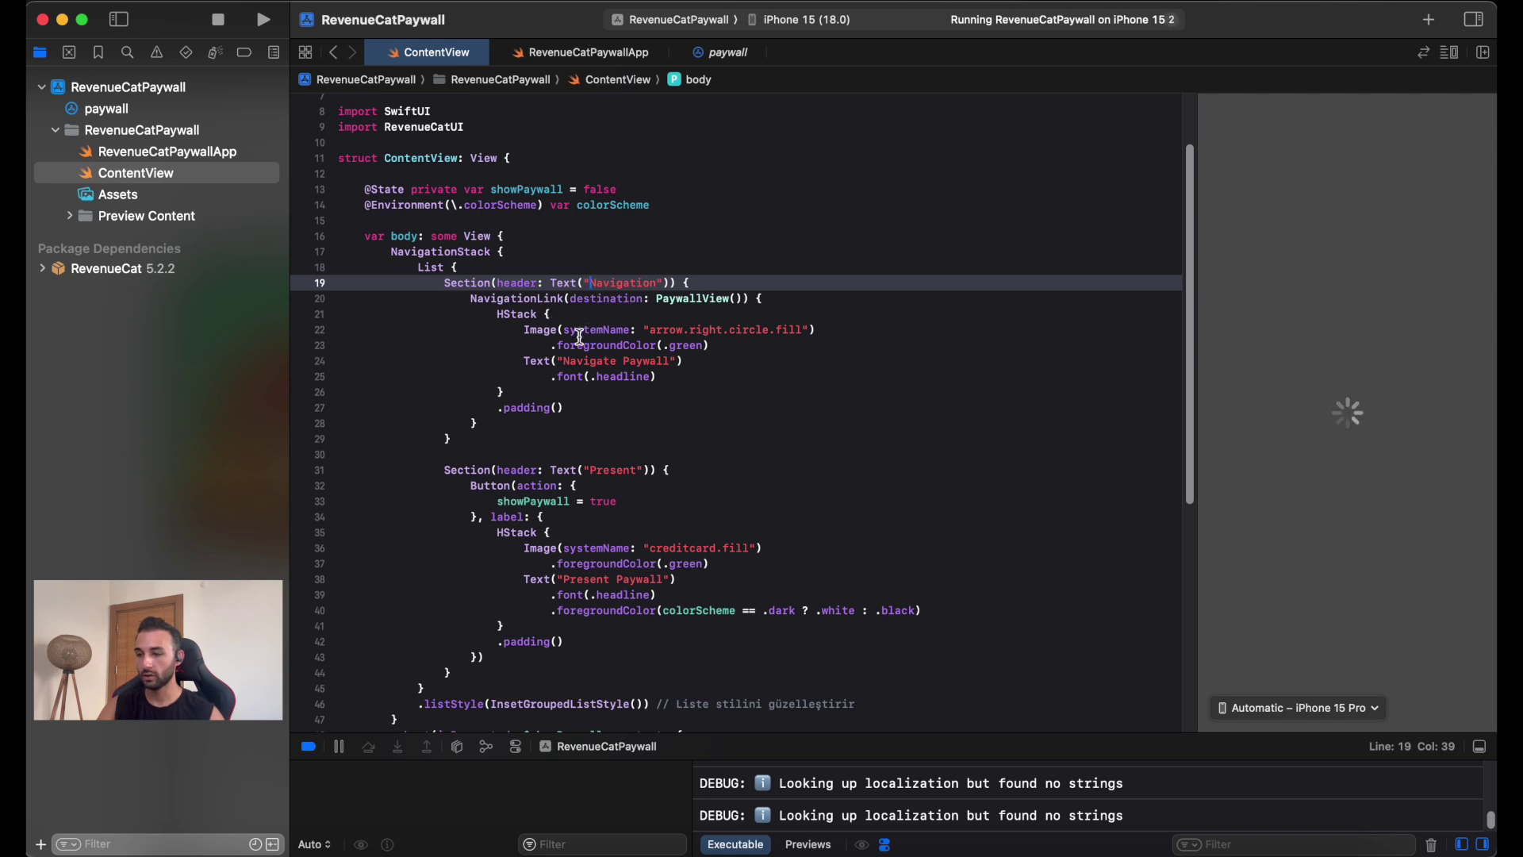
{"action": "scroll", "coordinate": [555, 318], "scroll_direction": "down", "scroll_amount": 2}
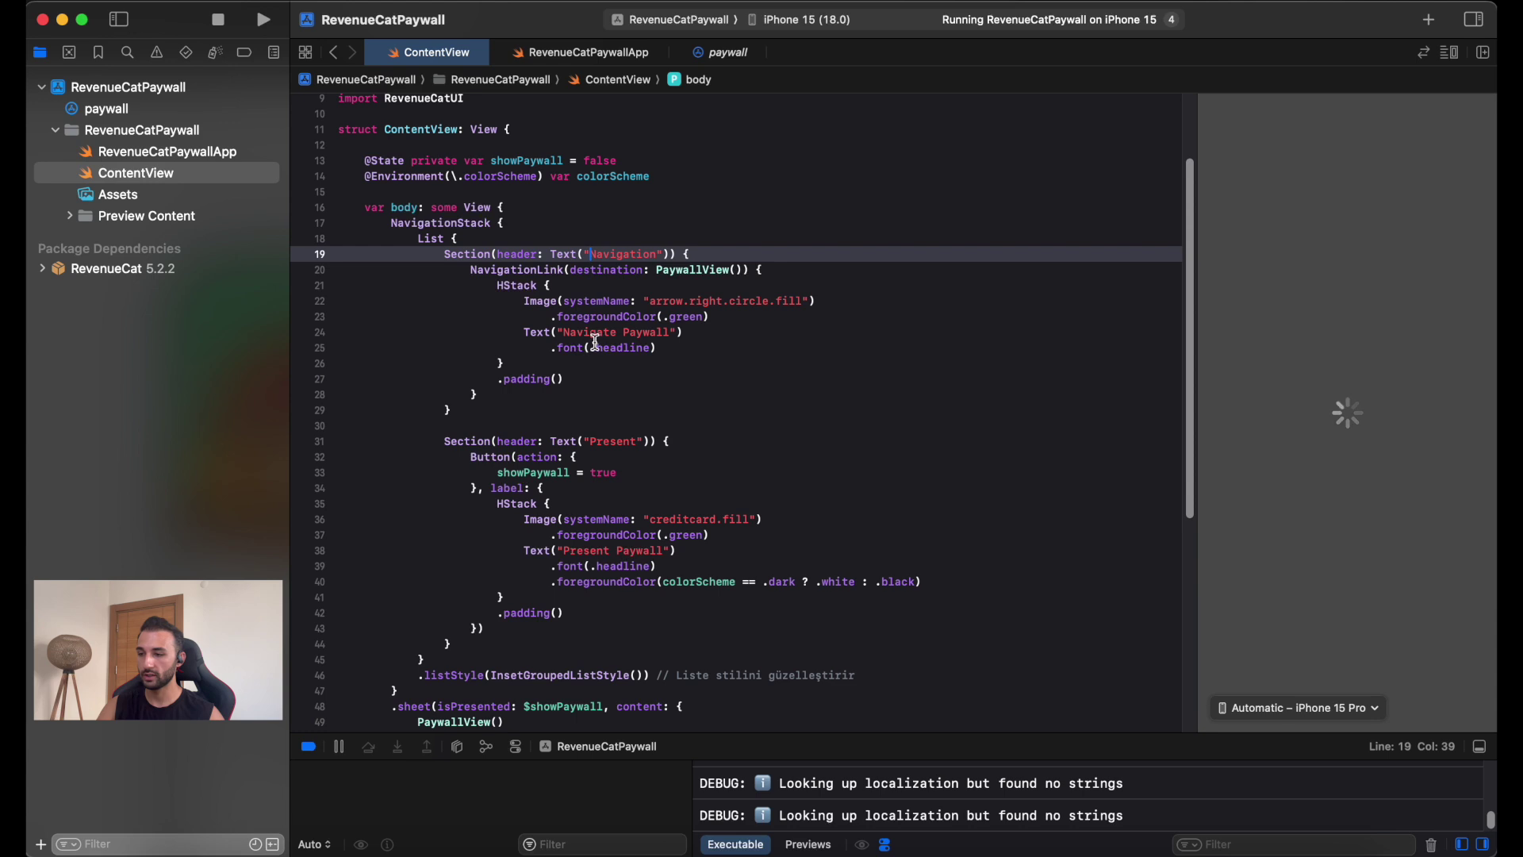
{"action": "left_click_drag", "start_coordinate": [491, 279], "coordinate": [664, 341]}
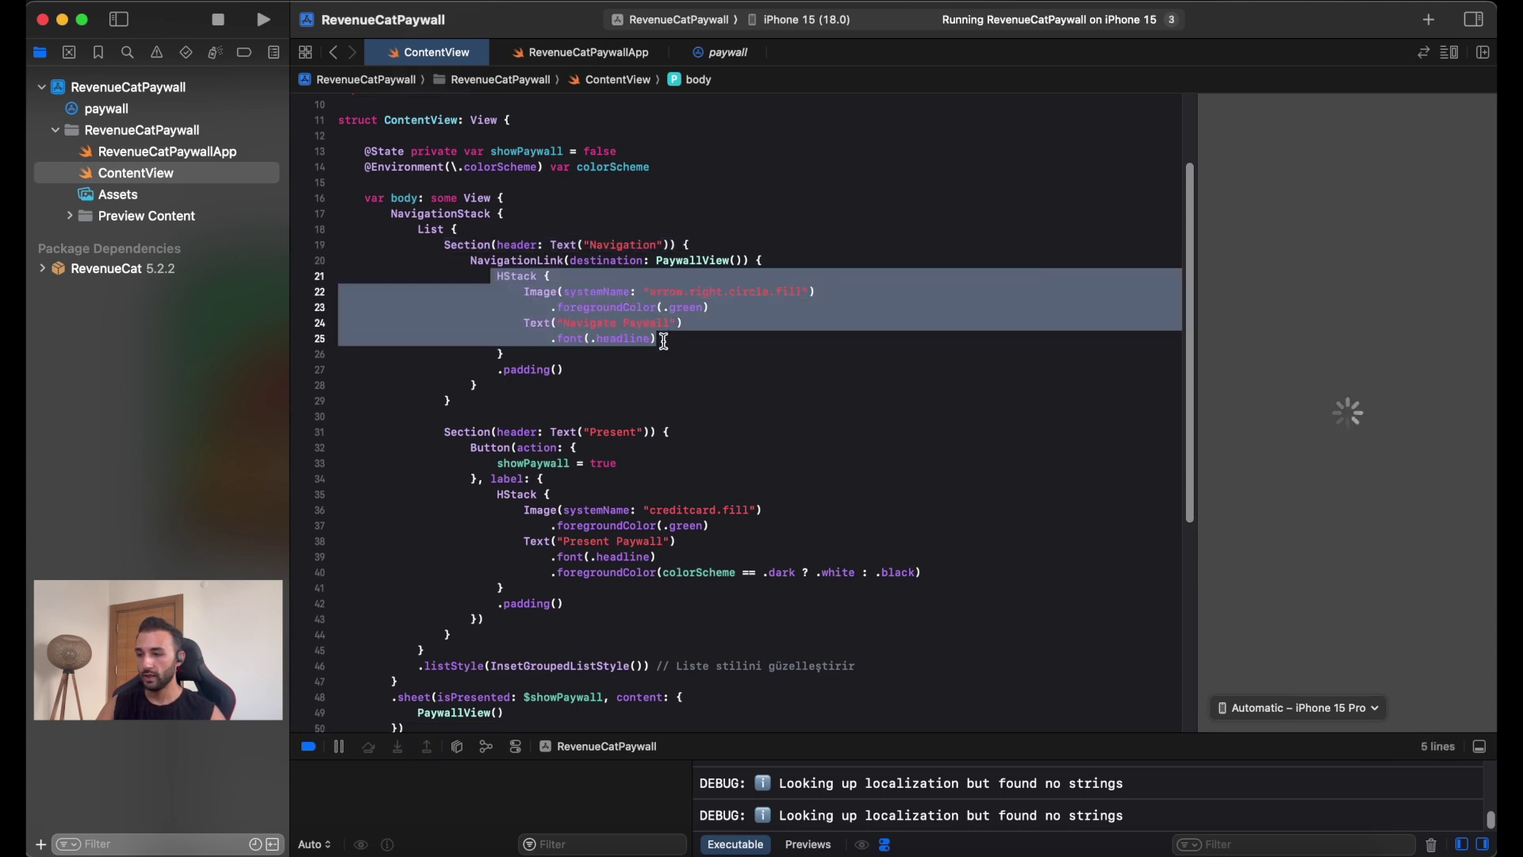
{"action": "left_click_drag", "start_coordinate": [519, 292], "coordinate": [684, 338]}
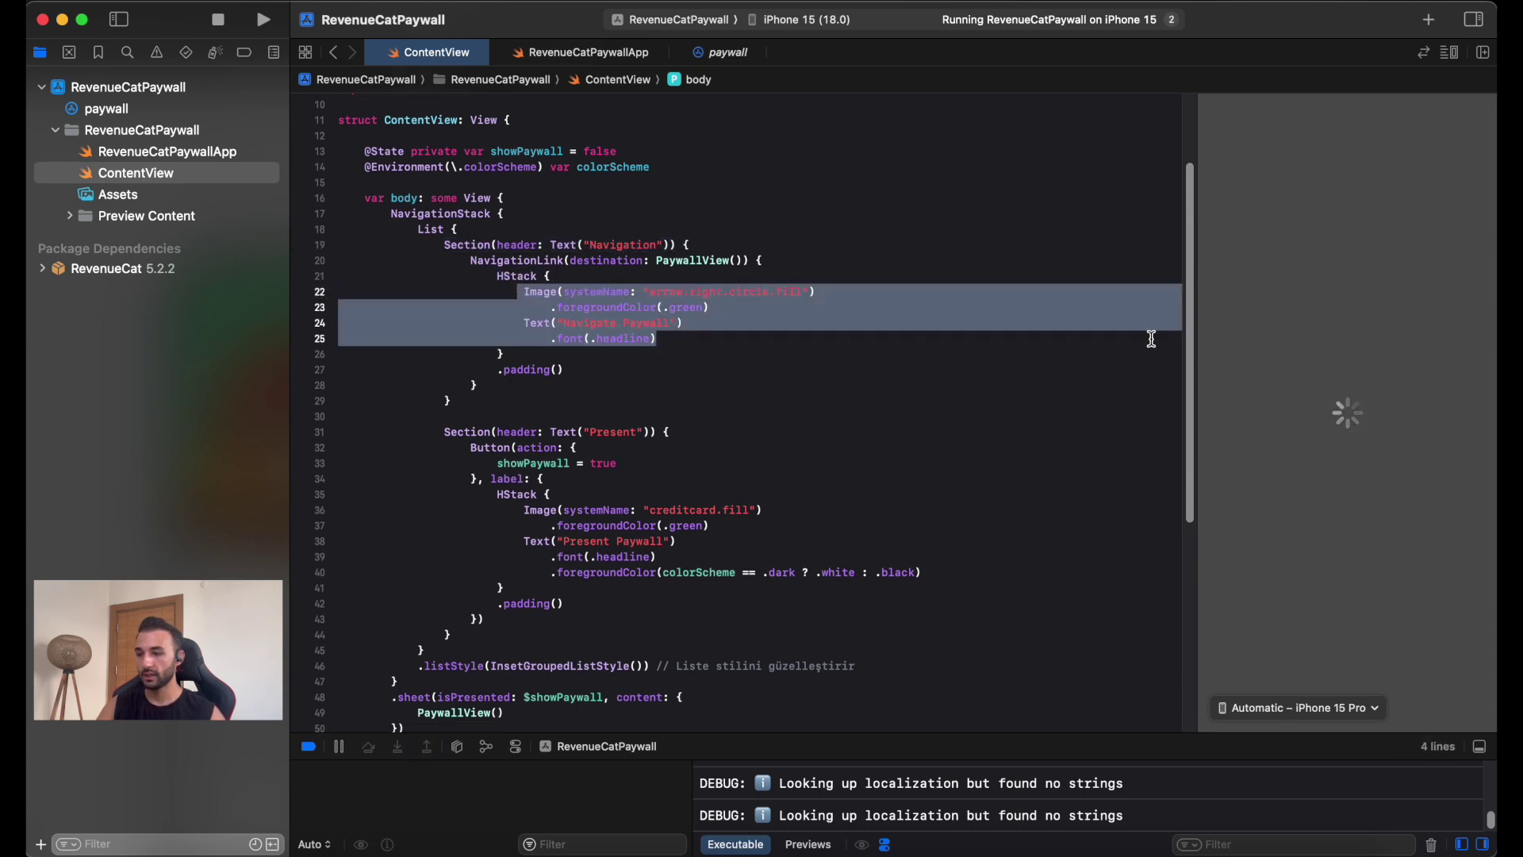
{"action": "left_click_drag", "start_coordinate": [1195, 274], "coordinate": [971, 285]}
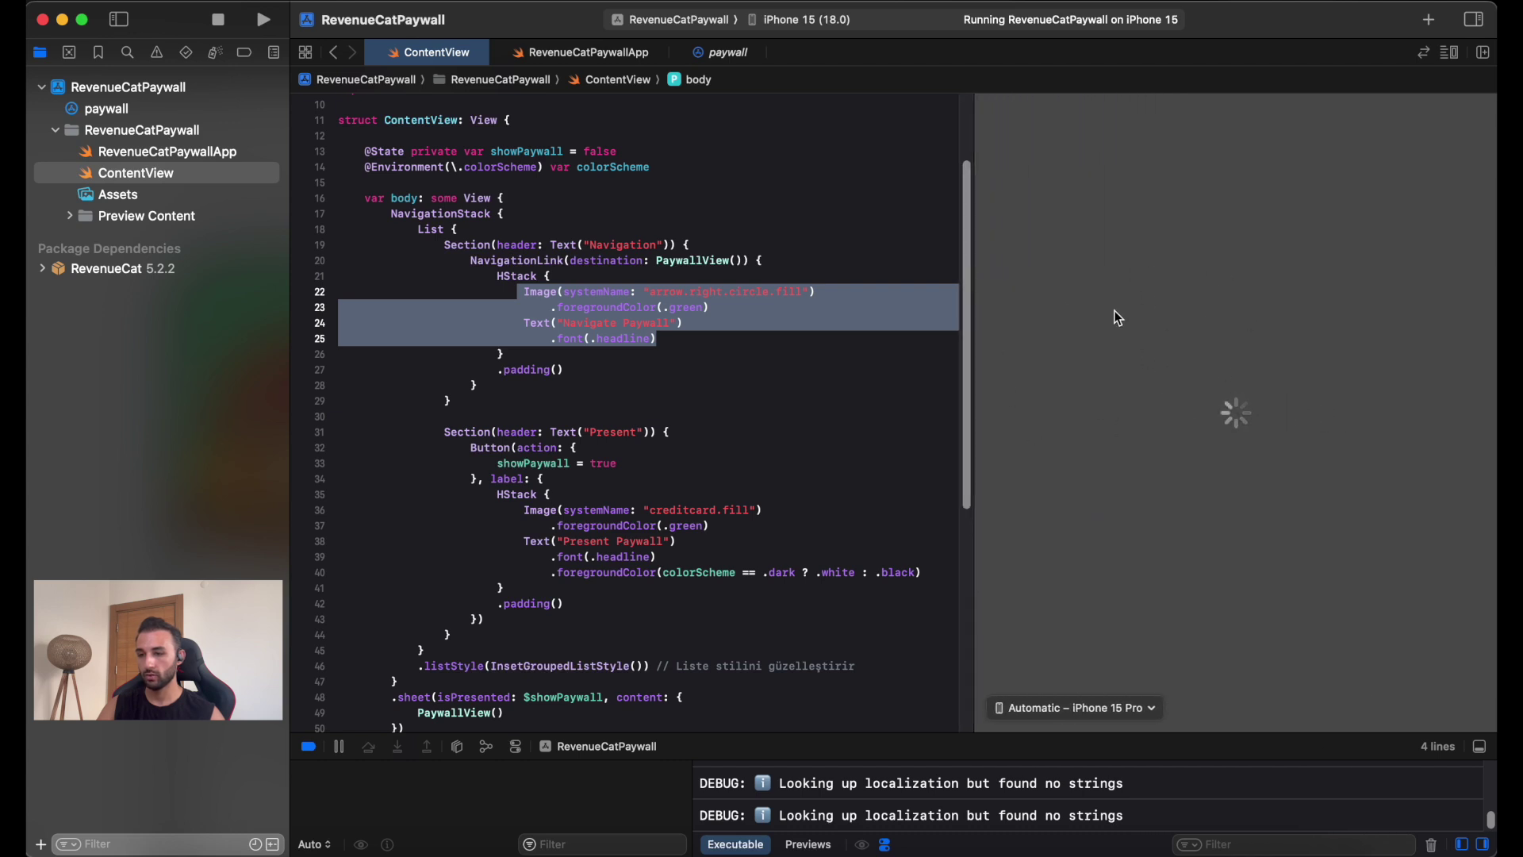